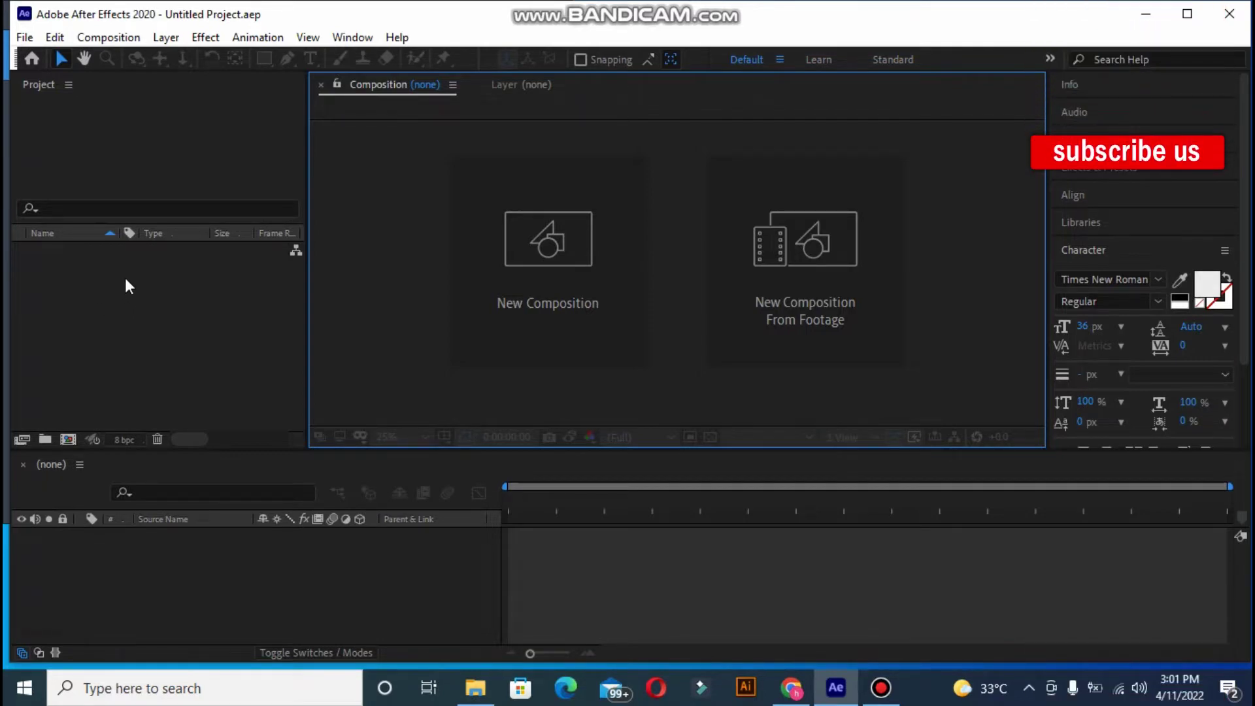
right_click(128, 302)
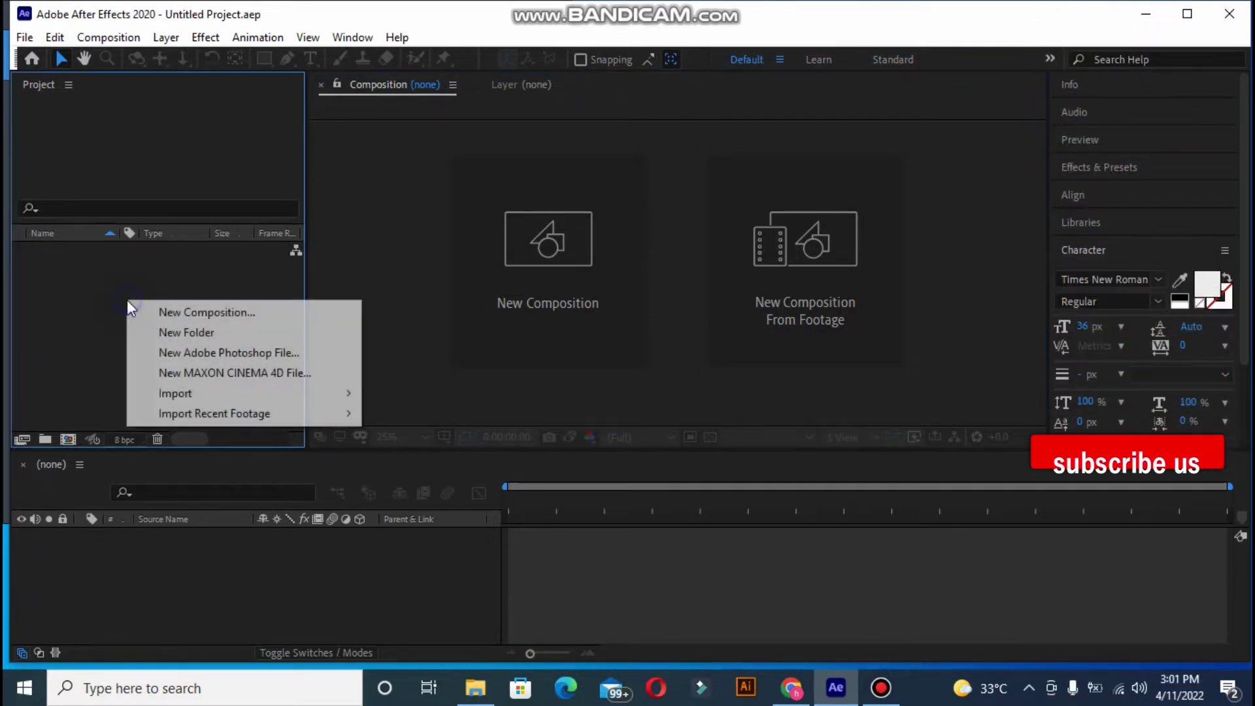
mouse_move(199, 396)
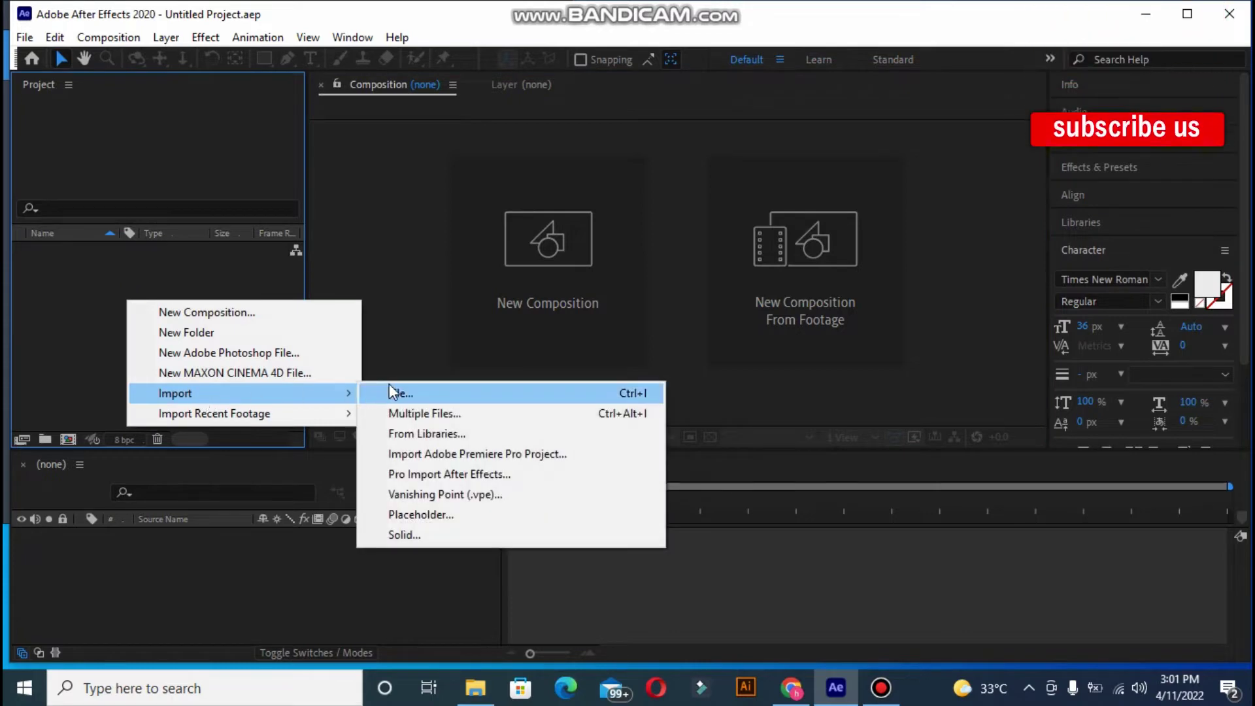
left_click(118, 335)
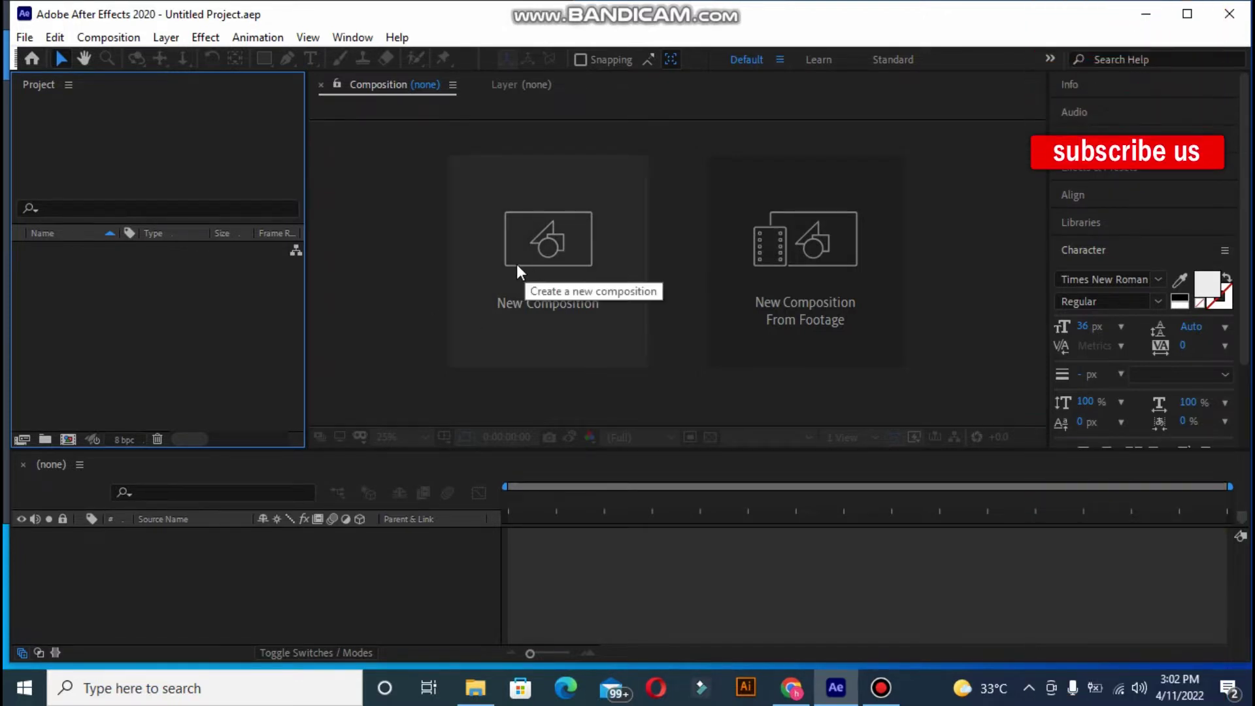
Step: Create a new composition and set its width and height to 1080 × 1080 px
left_click(553, 249)
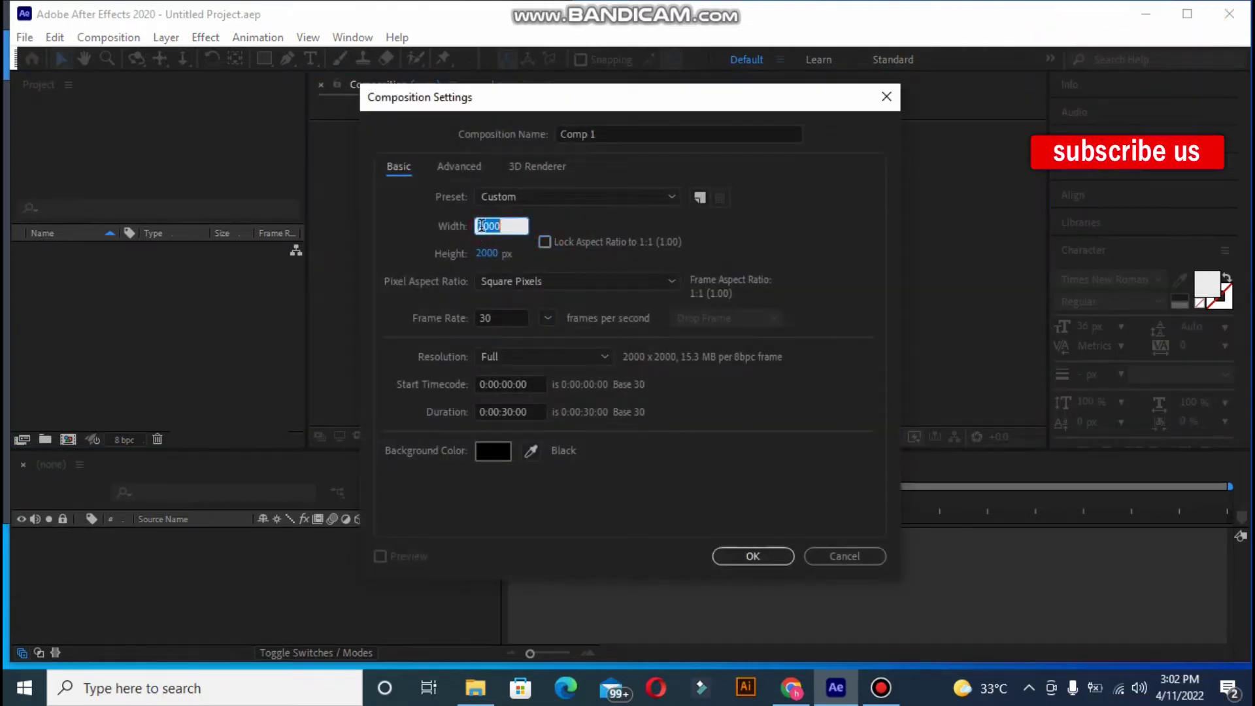
key("BackSpace")
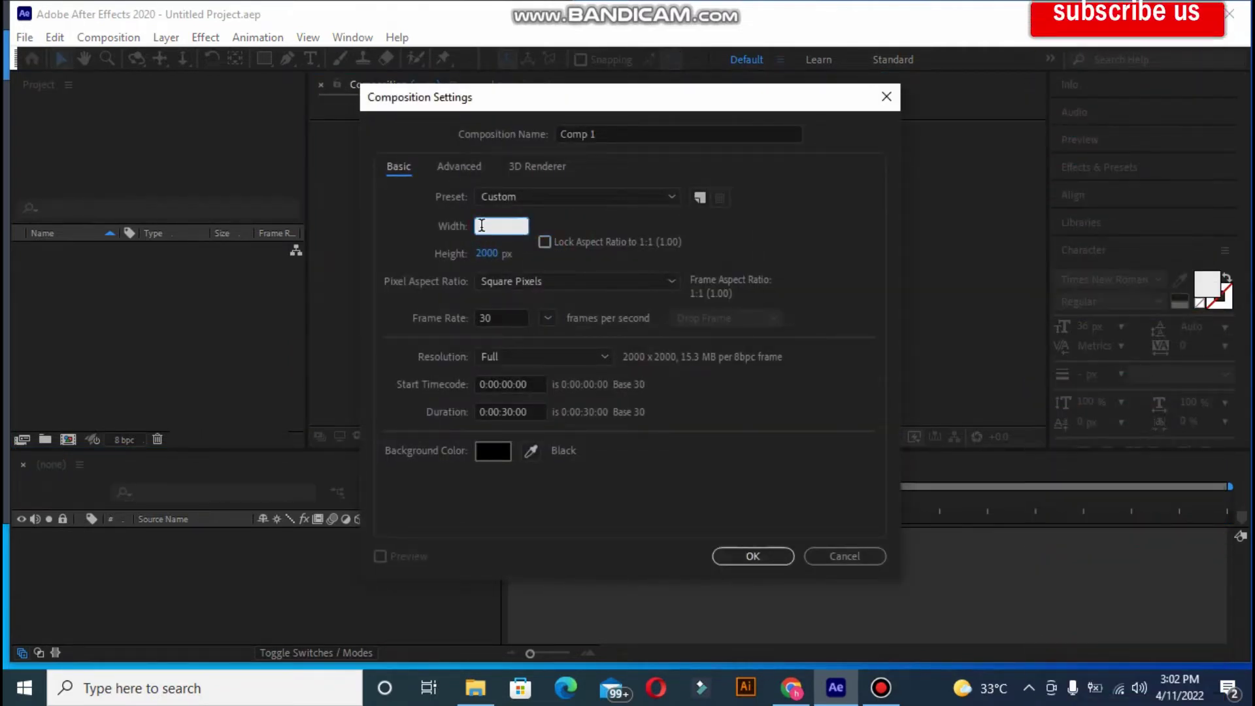
type("1080")
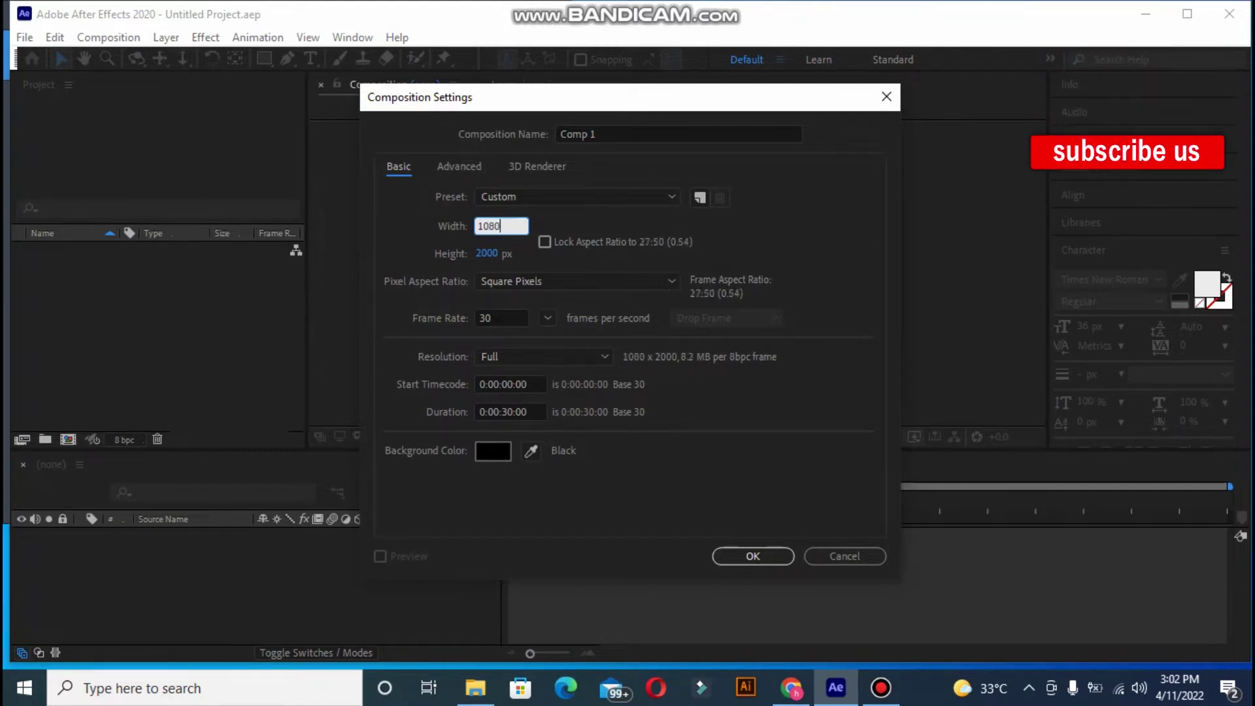
left_click(487, 252)
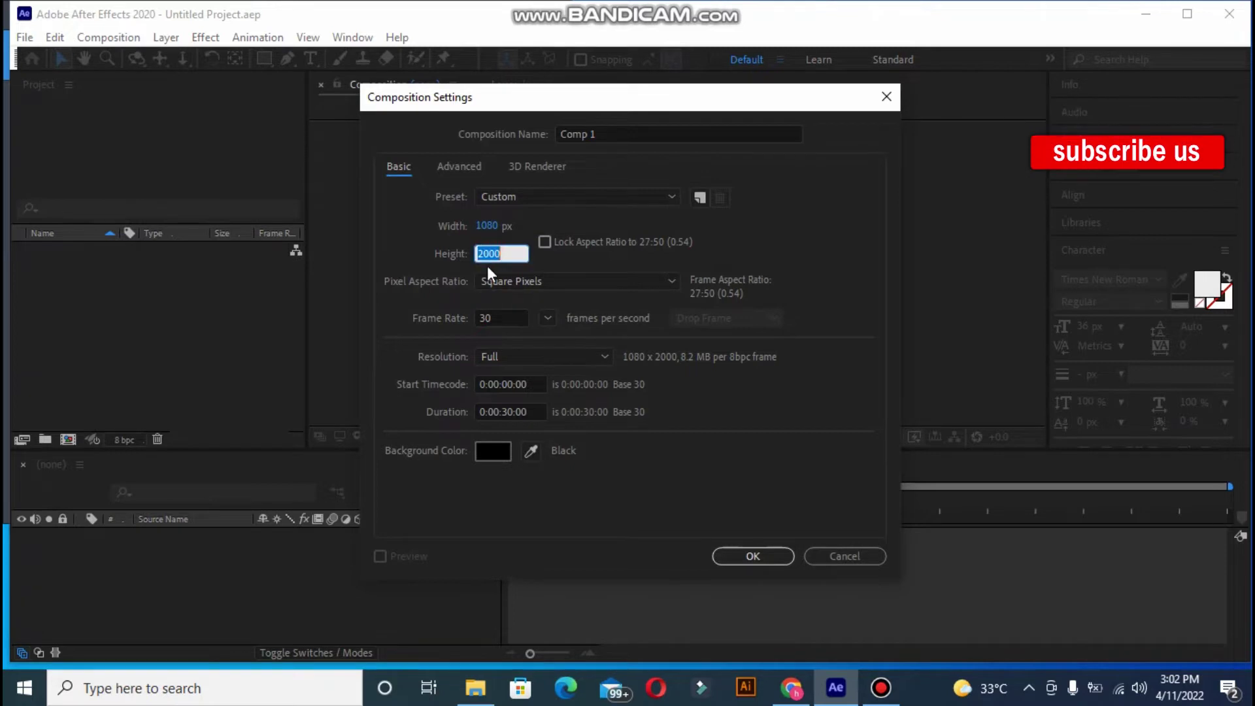
type("108")
Step: Give Comp 1 a dark Deep Royal Blue background colour and create the composition
left_click(505, 446)
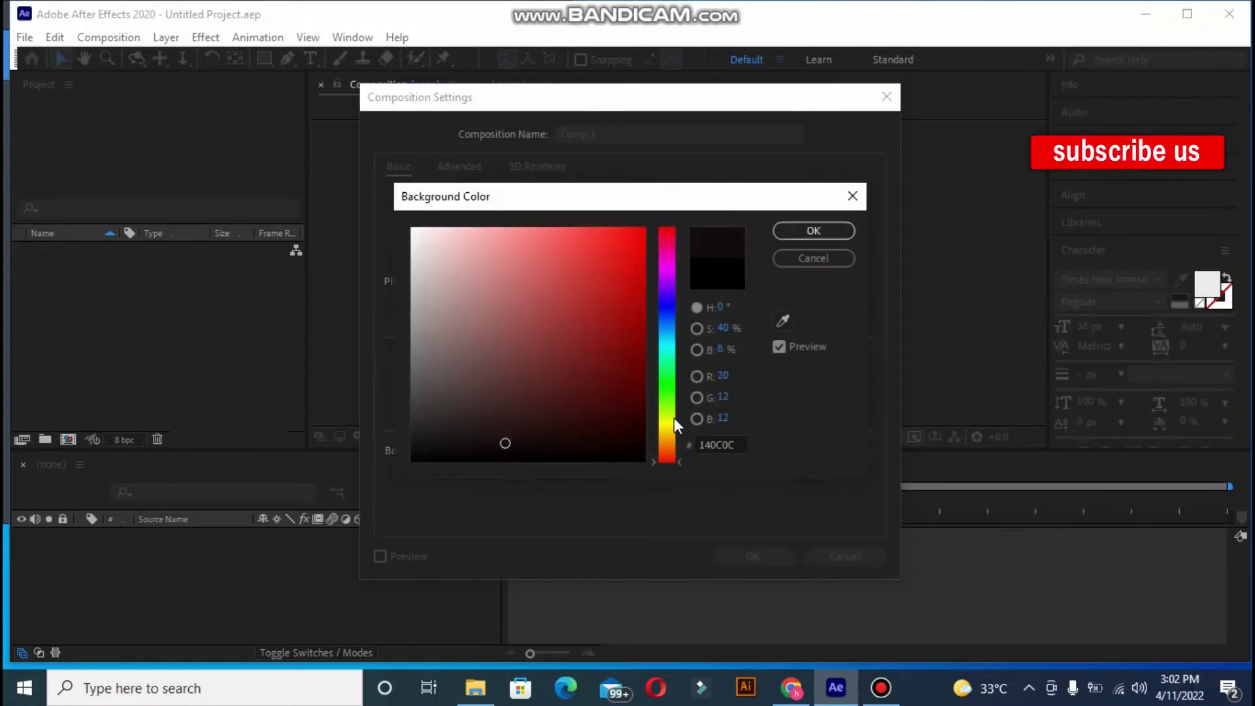
left_click(672, 312)
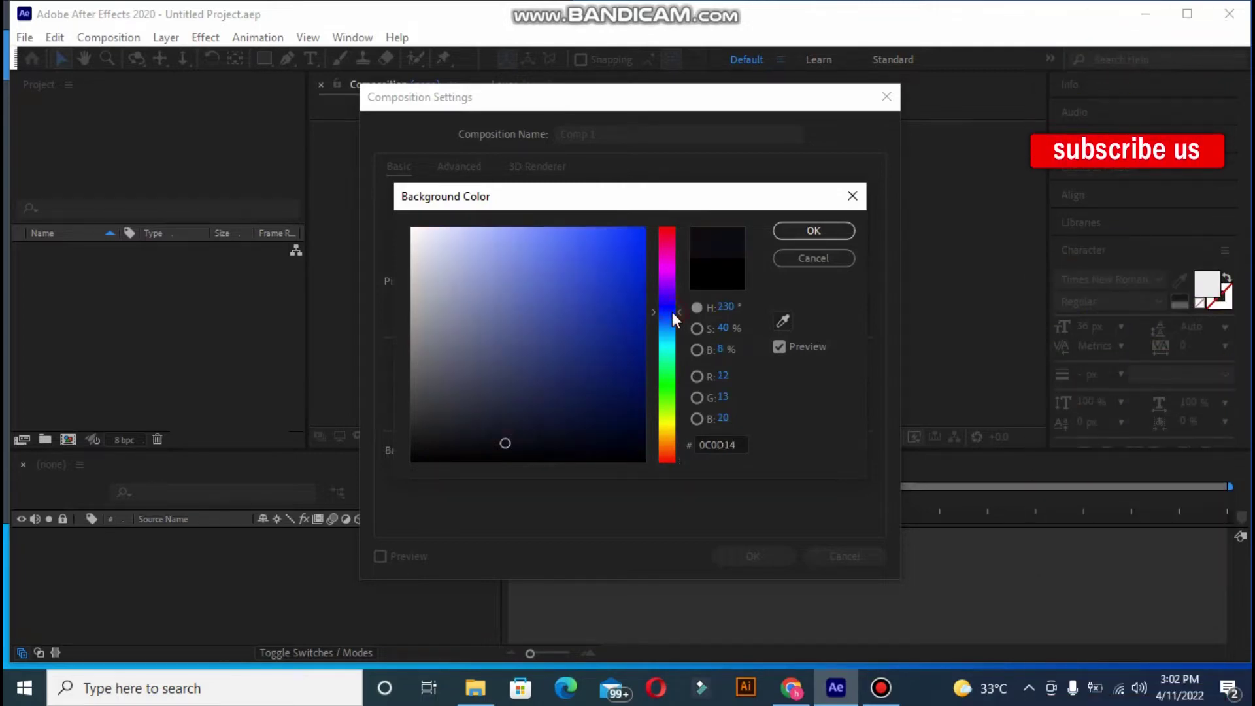
left_click(668, 322)
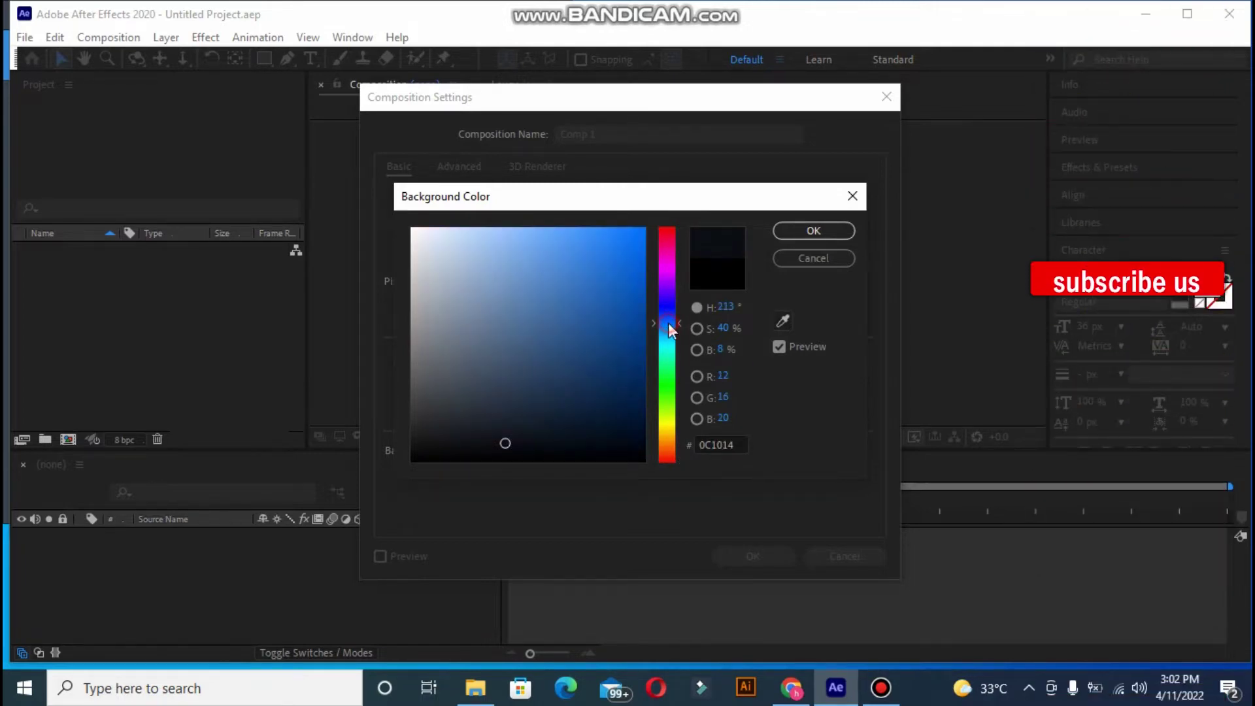
left_click(663, 301)
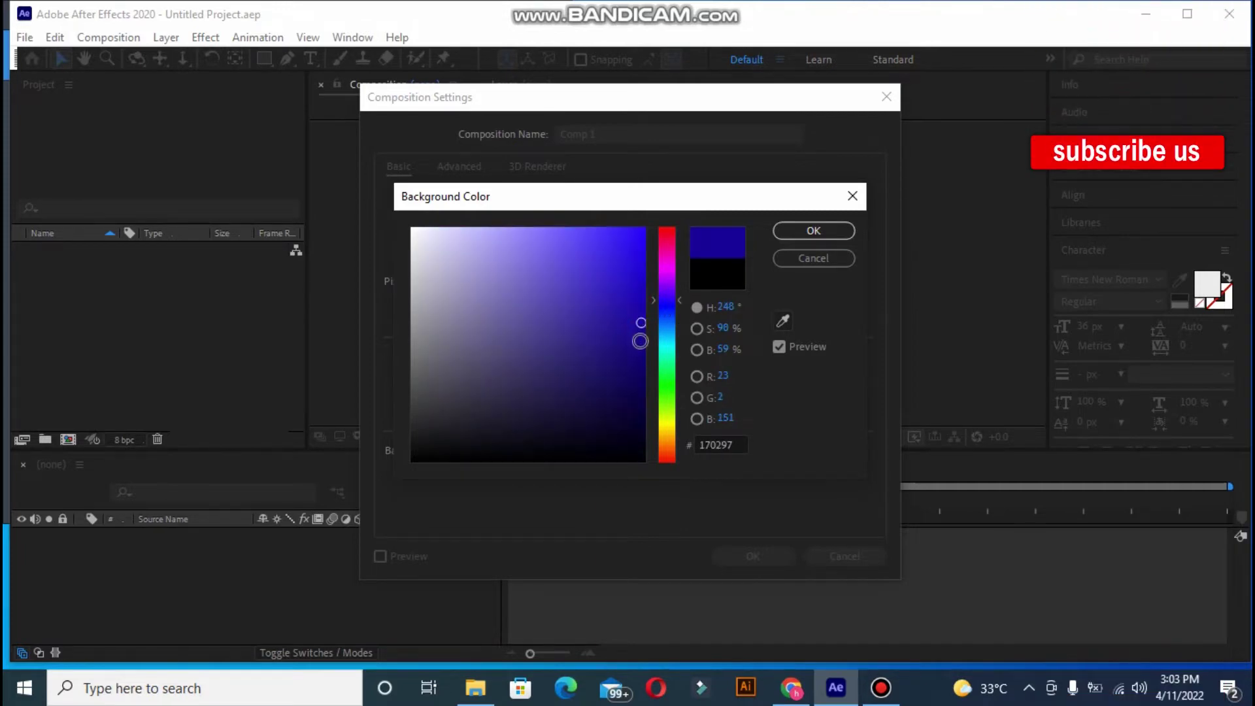
left_click(641, 356)
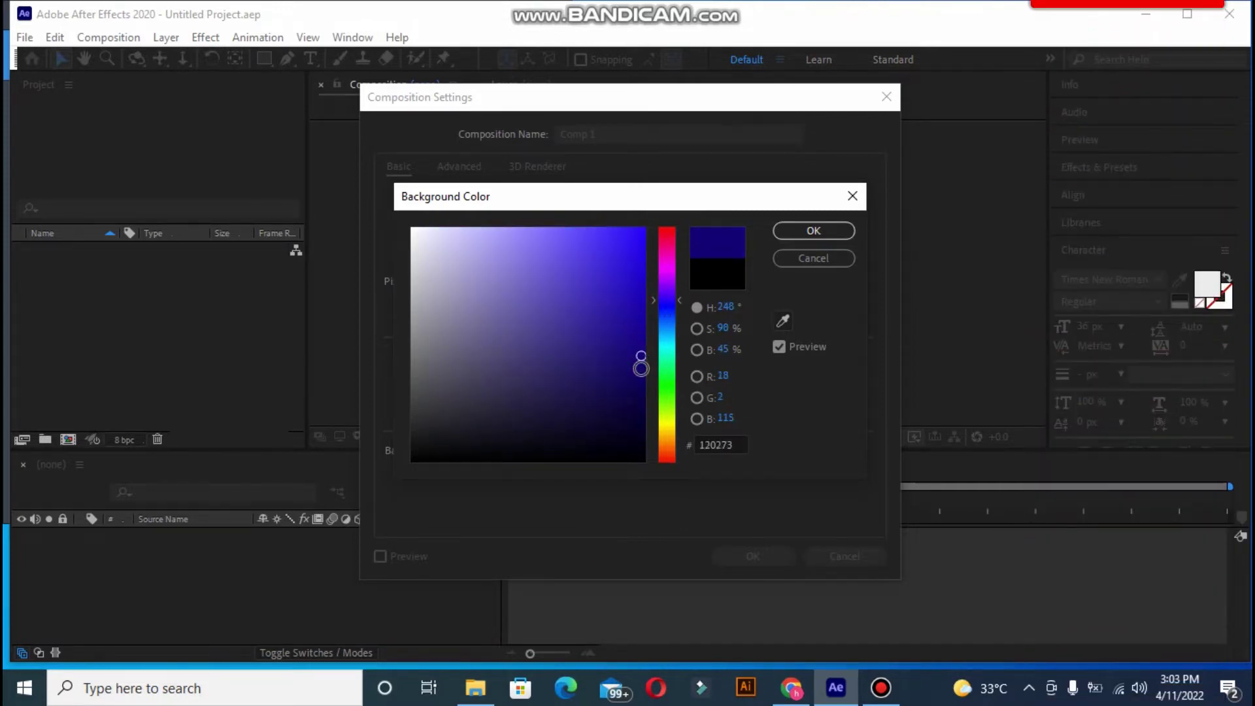
left_click(641, 368)
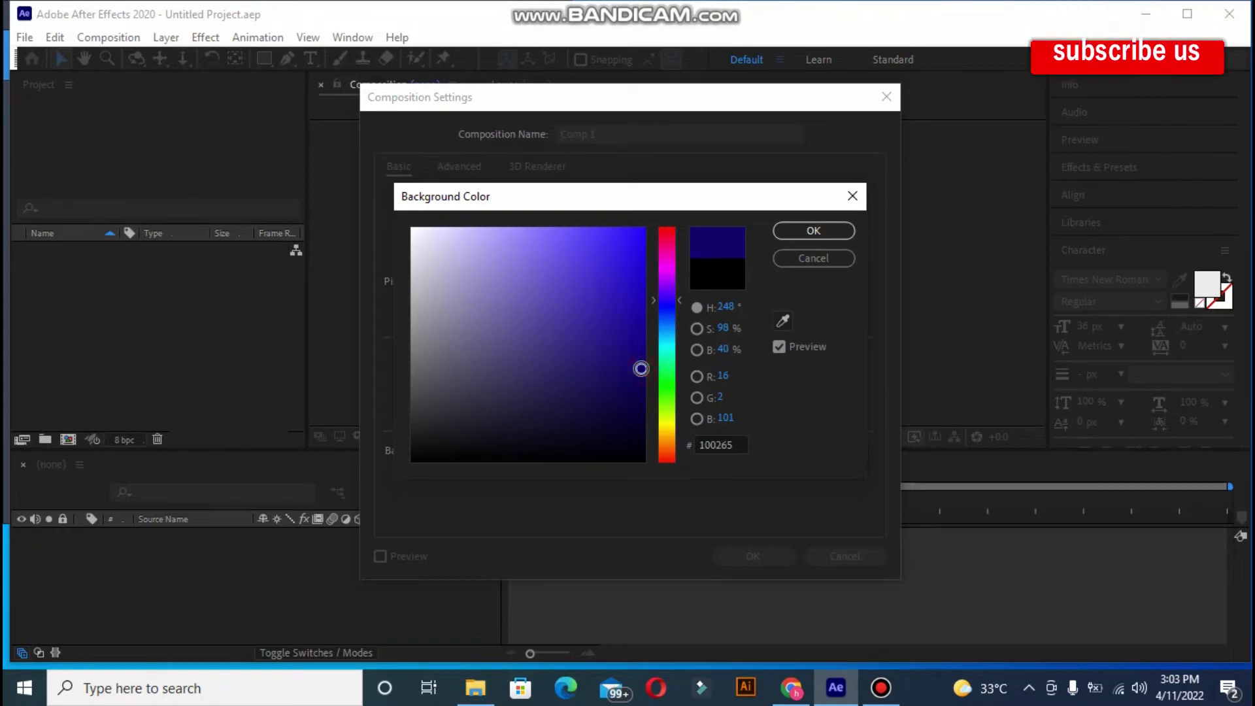
left_click(673, 312)
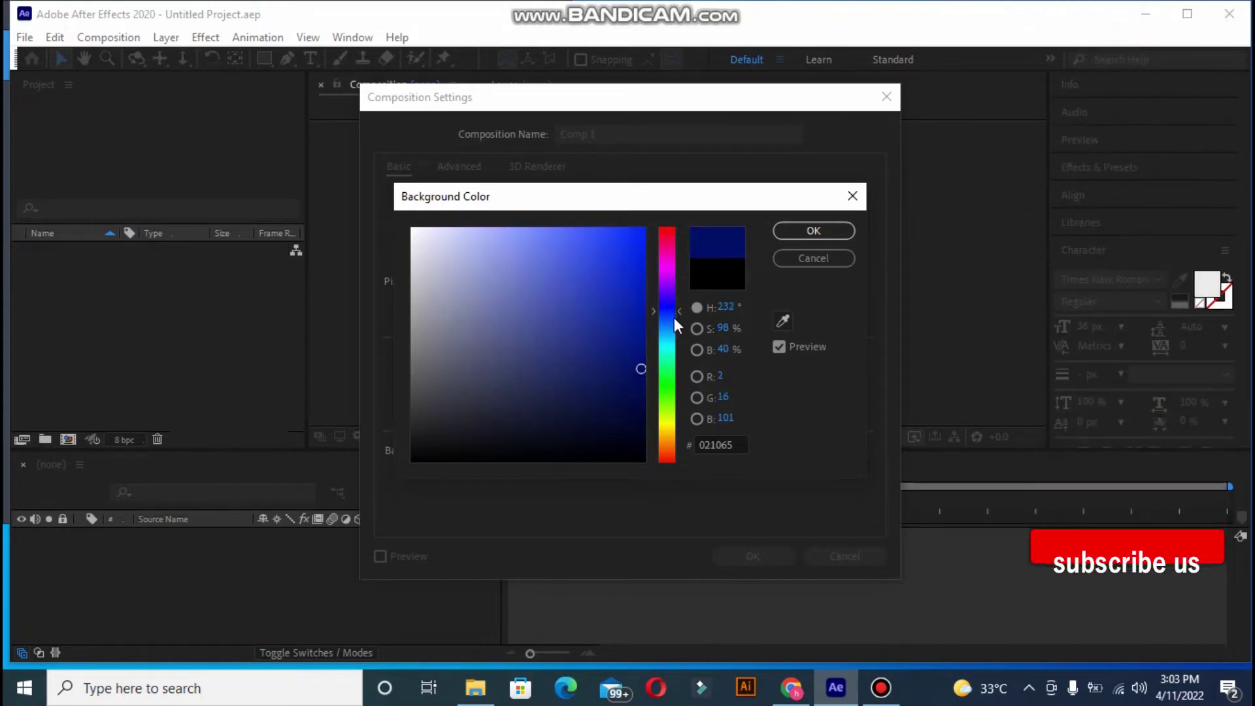
left_click(674, 318)
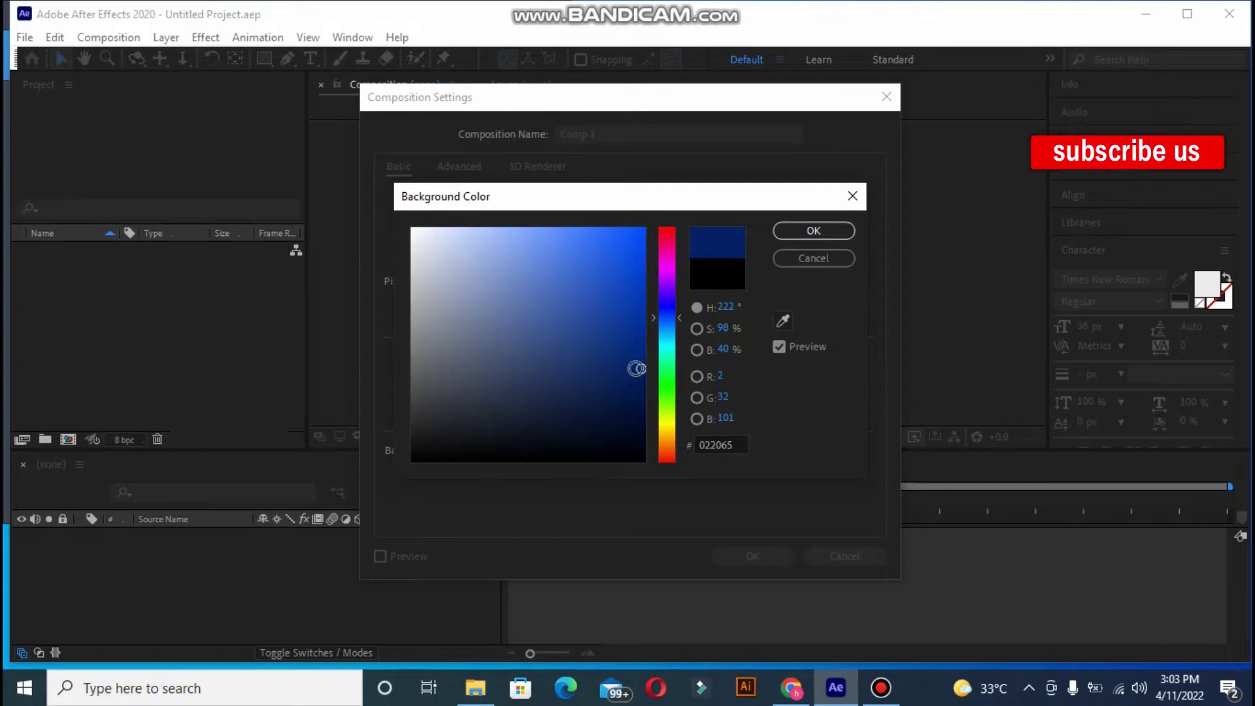
left_click_drag(642, 389, 641, 373)
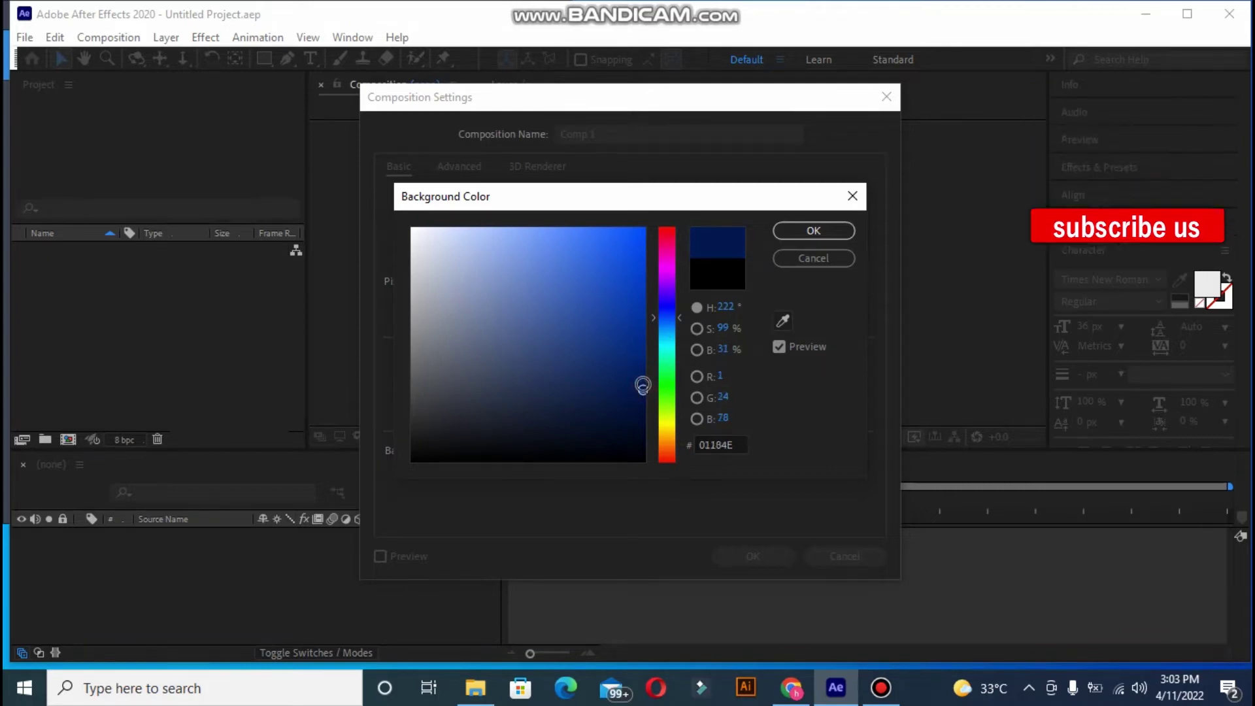
left_click(825, 238)
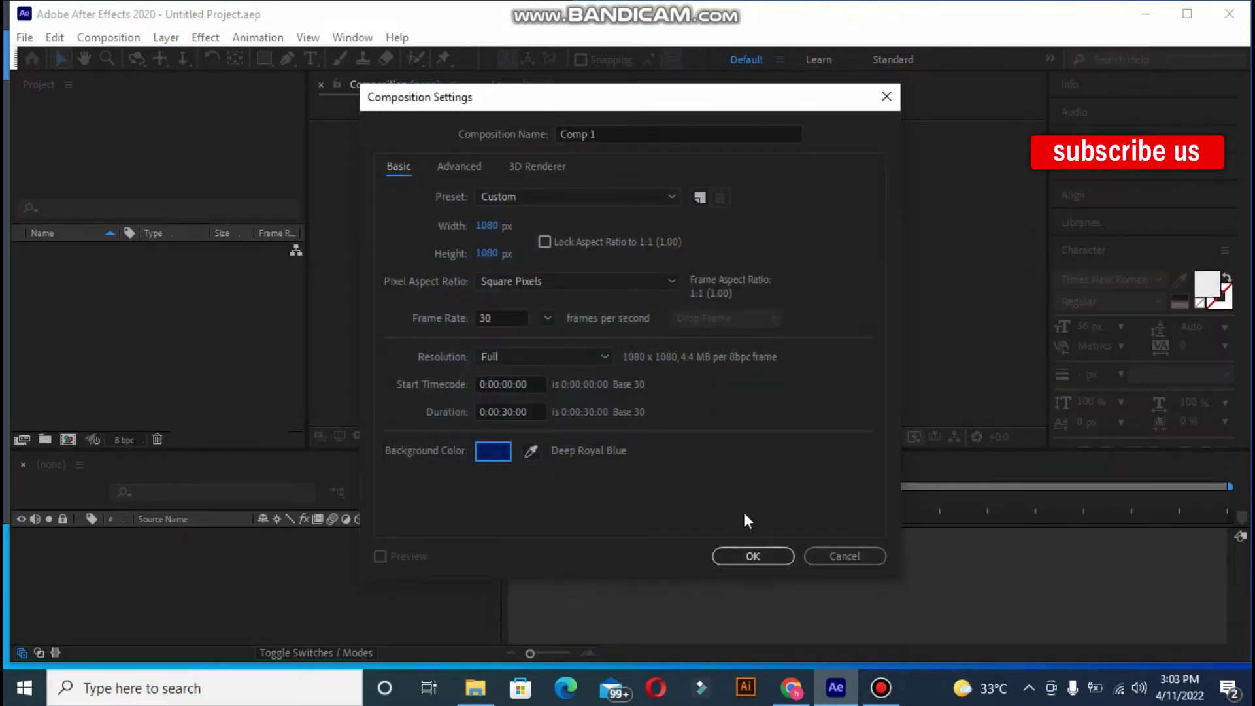
left_click(749, 557)
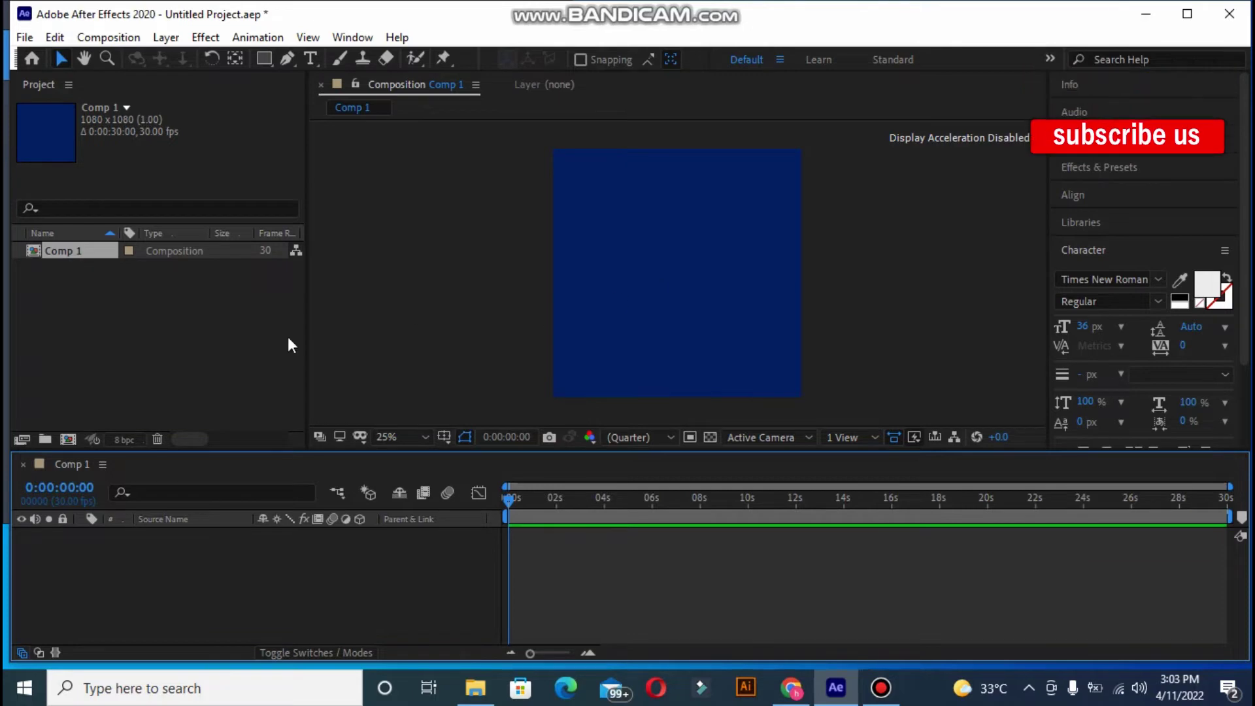
Step: Bring up the Import File window from the Project panel and select headphones.psd
right_click(170, 311)
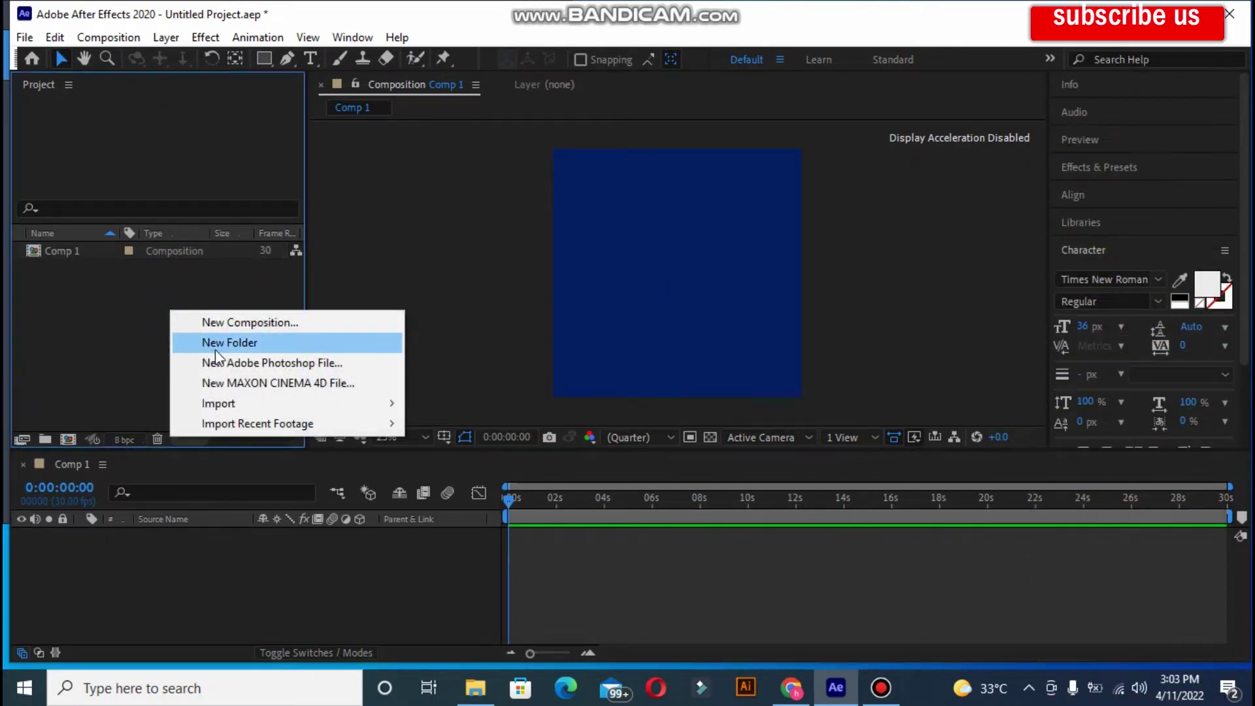
mouse_move(263, 406)
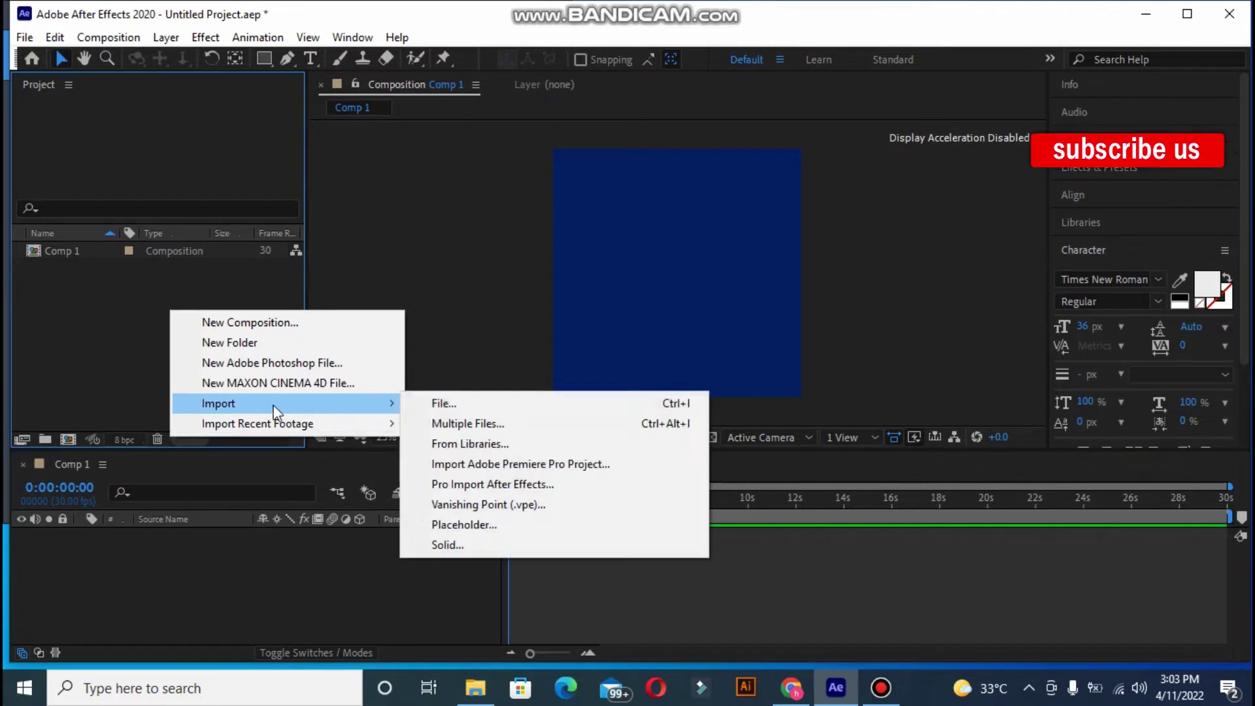
left_click(455, 402)
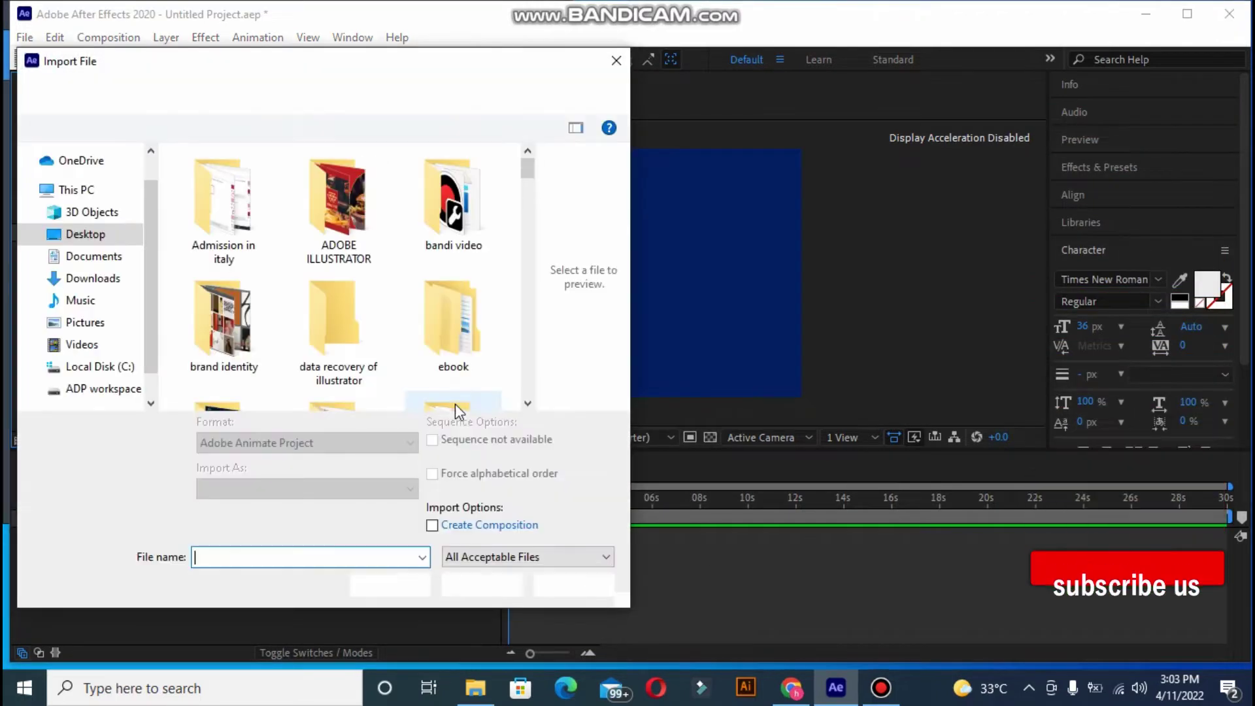
left_click_drag(527, 168, 534, 276)
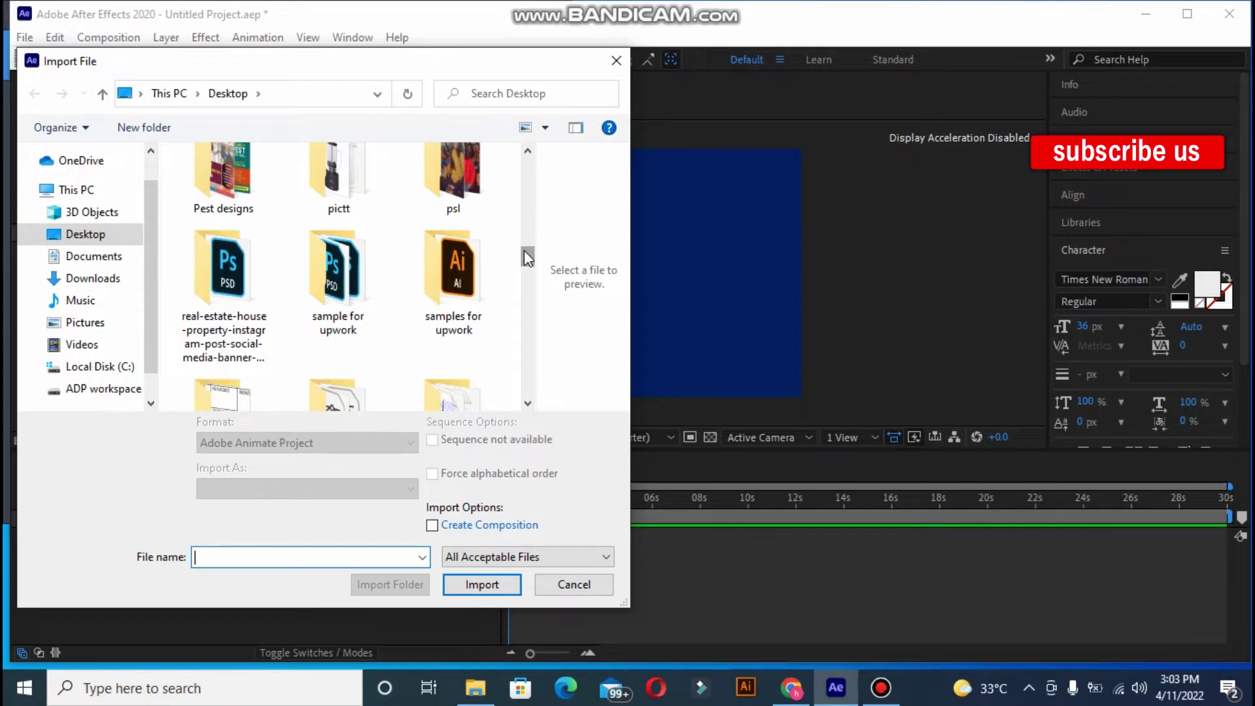
left_click_drag(528, 258, 534, 327)
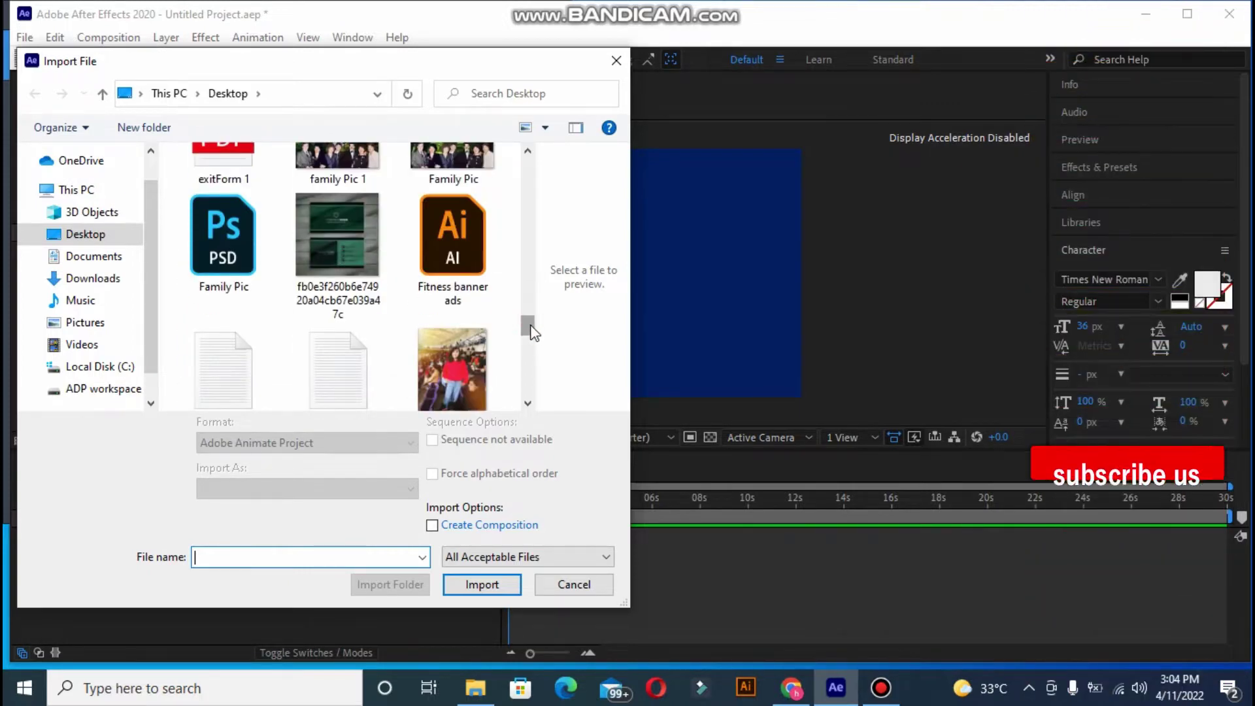
left_click_drag(536, 333, 536, 348)
scroll(258, 280, "down", 1)
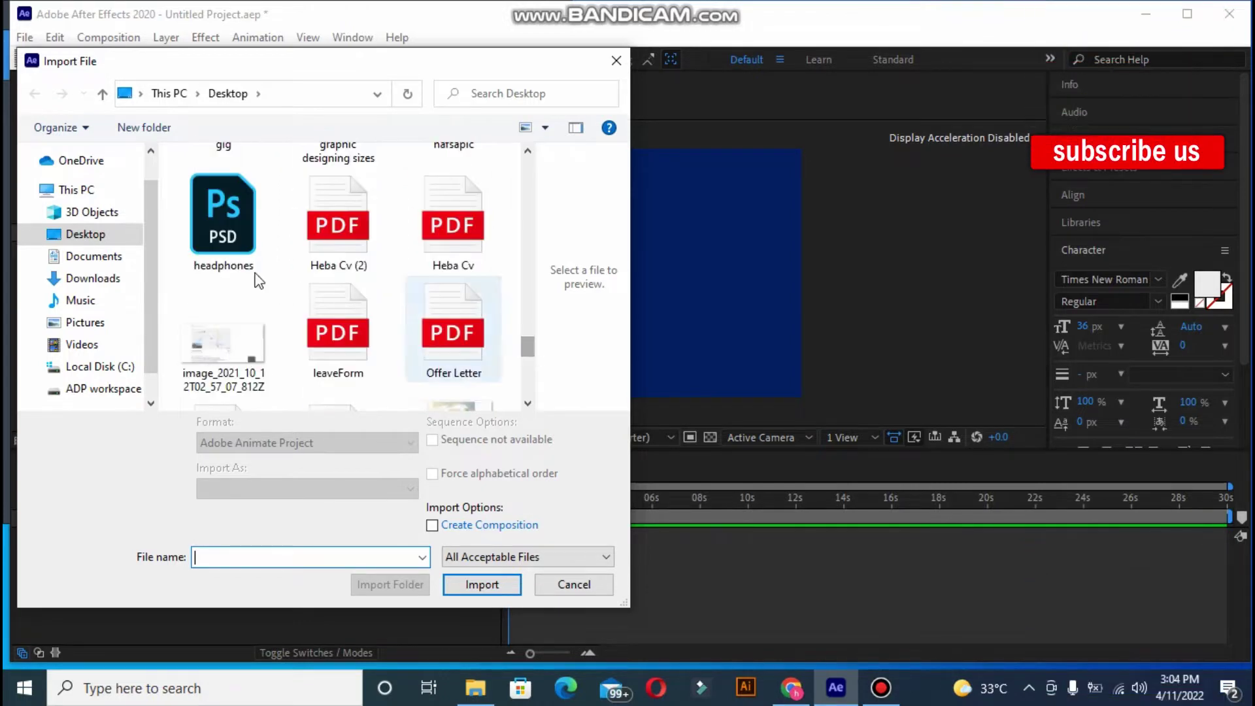
left_click(223, 273)
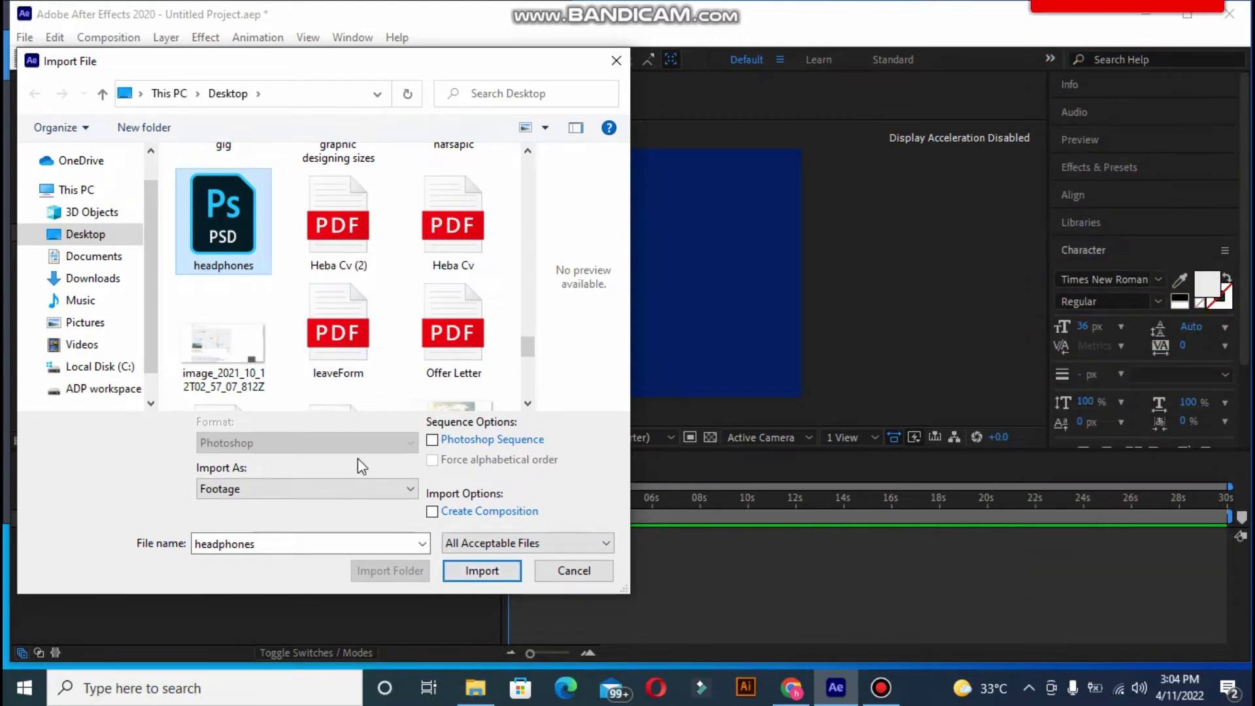
Step: Import headphones.psd as Composition - Retain Layer Sizes with editable layer styles
left_click(354, 490)
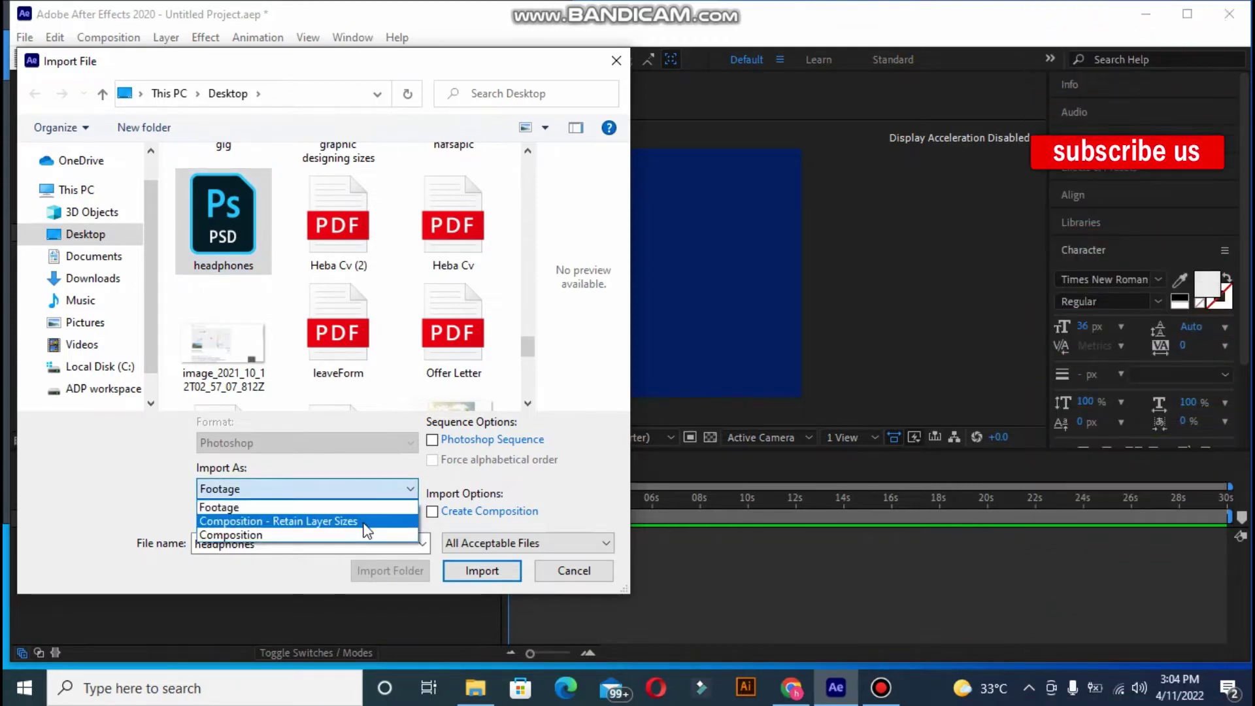
left_click(363, 522)
left_click(504, 572)
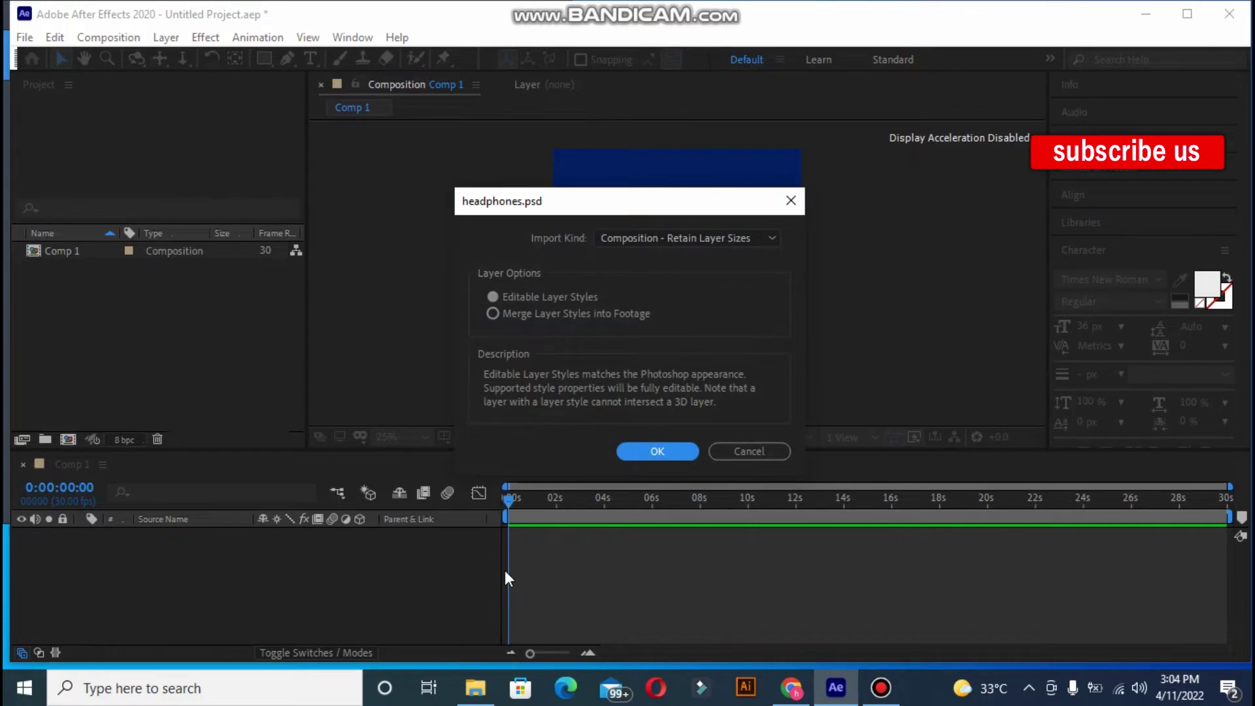
left_click(656, 451)
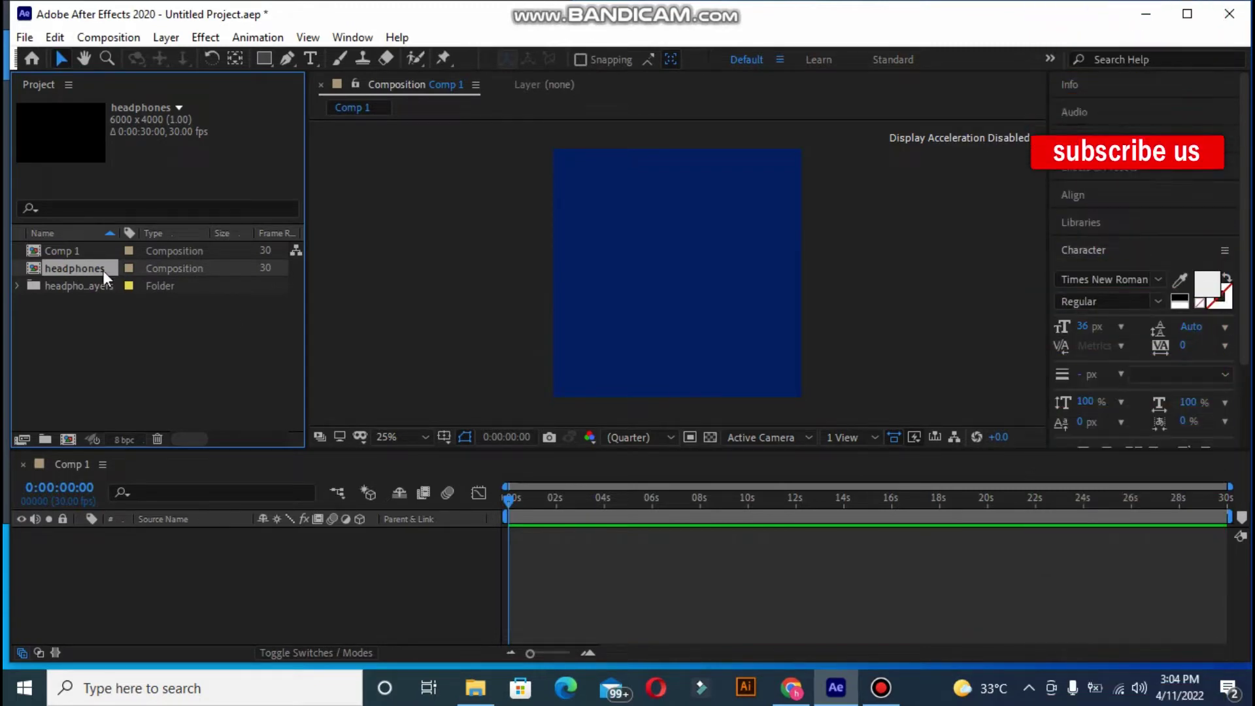
Step: Add Layer 1/headphones.psd from the headphones Layers folder to the Comp 1 timeline
left_click(16, 287)
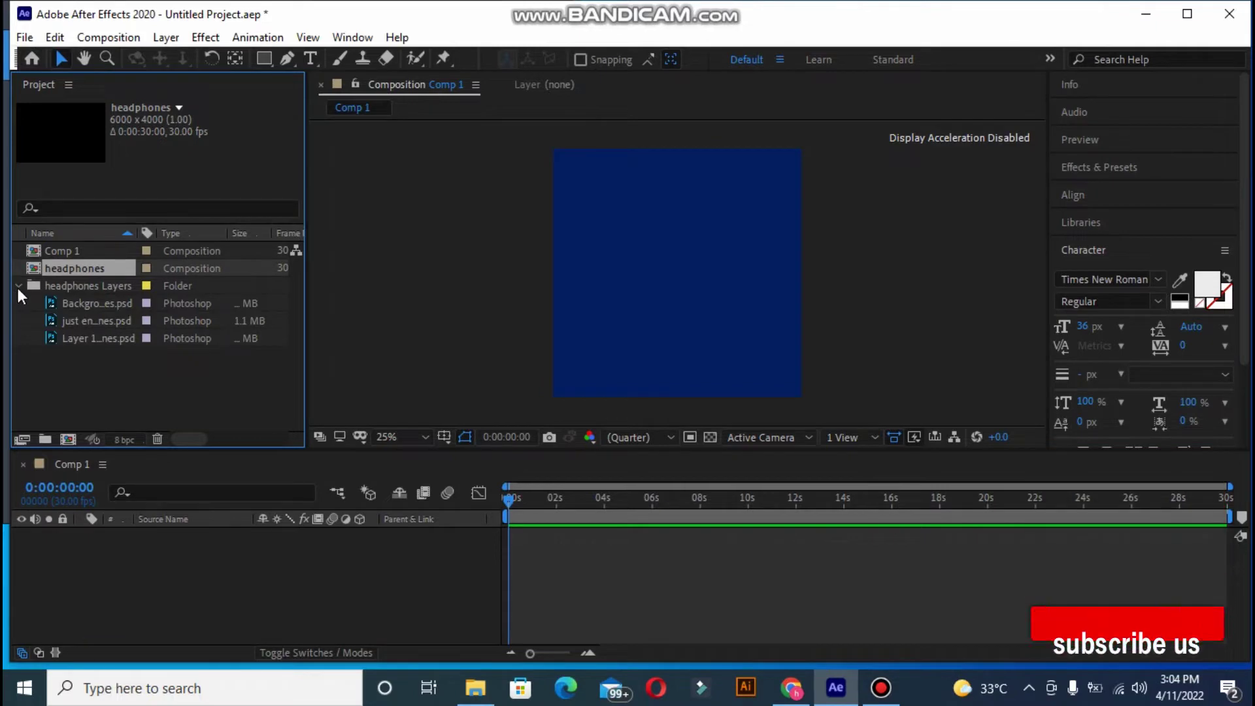
left_click(73, 336)
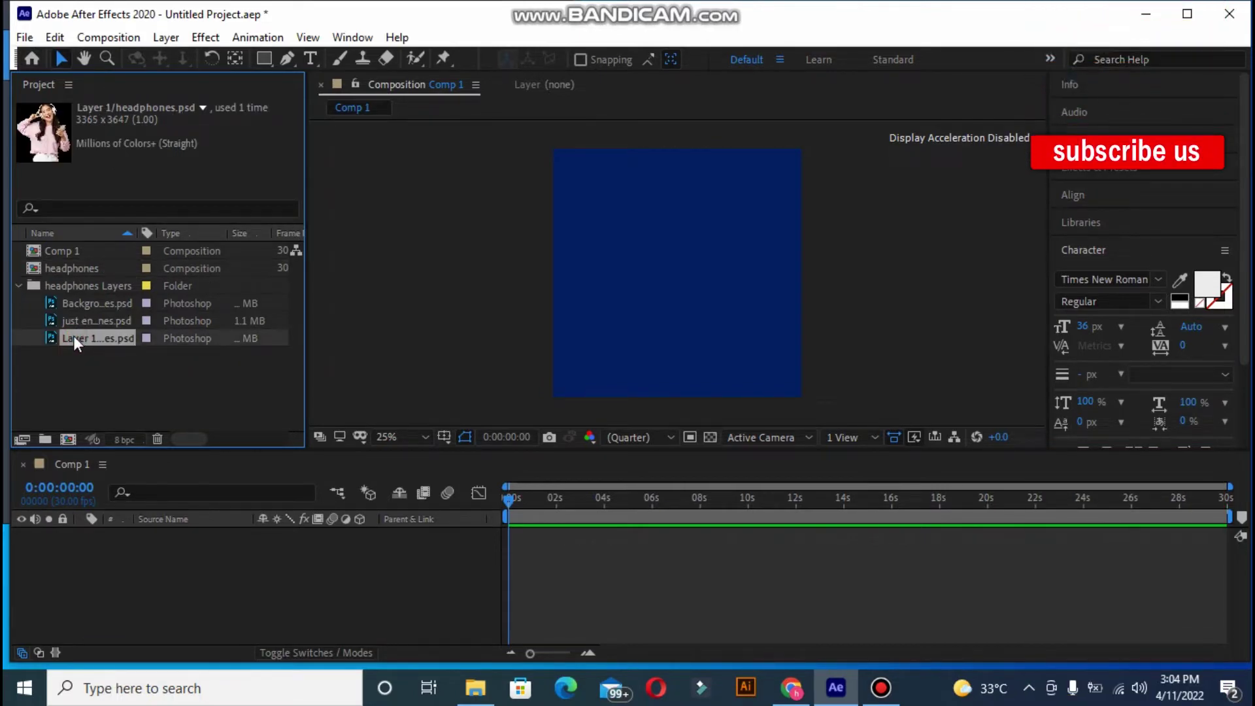
left_click_drag(73, 335, 183, 534)
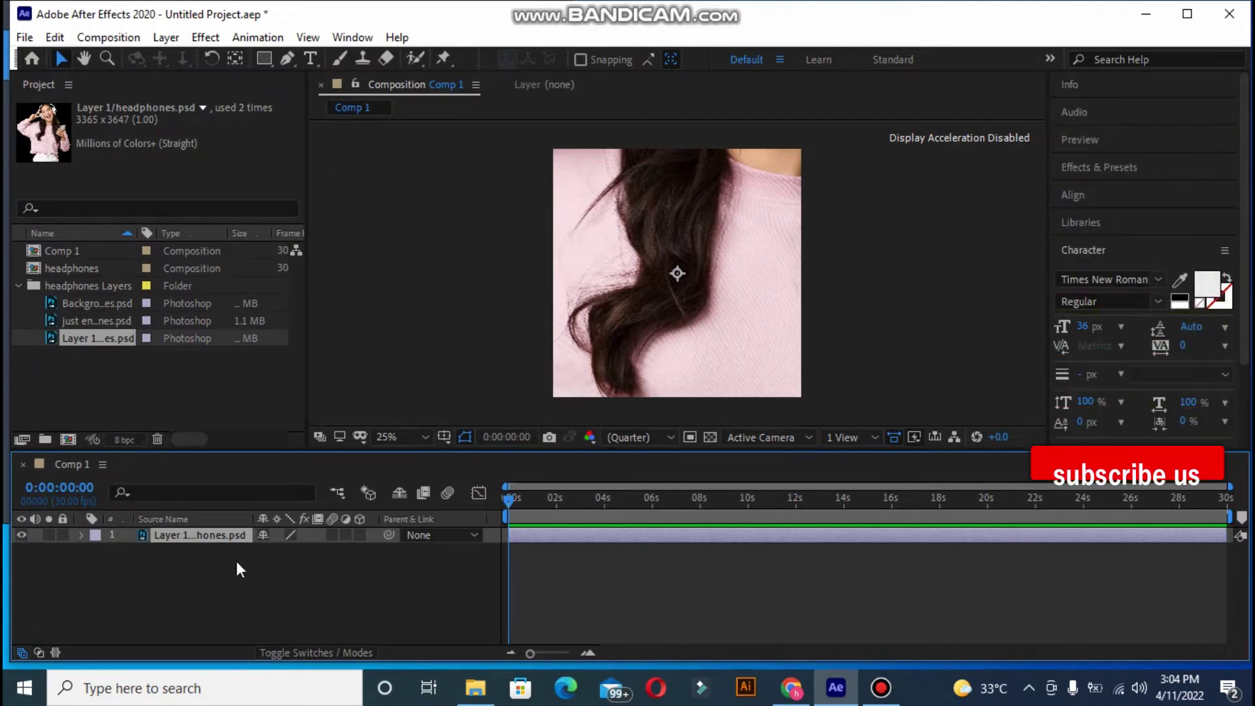
Step: Move the girl layer down and right until her raised arm and headphones are in frame
left_click(657, 364)
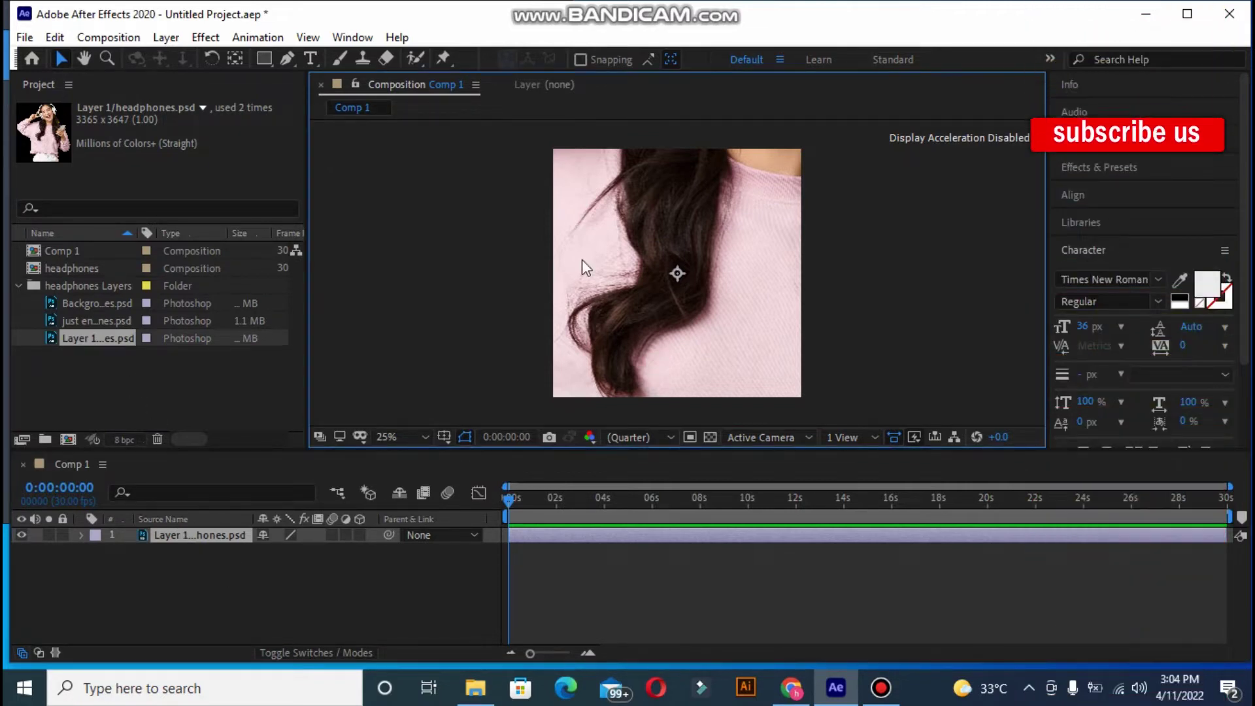
double_click(217, 536)
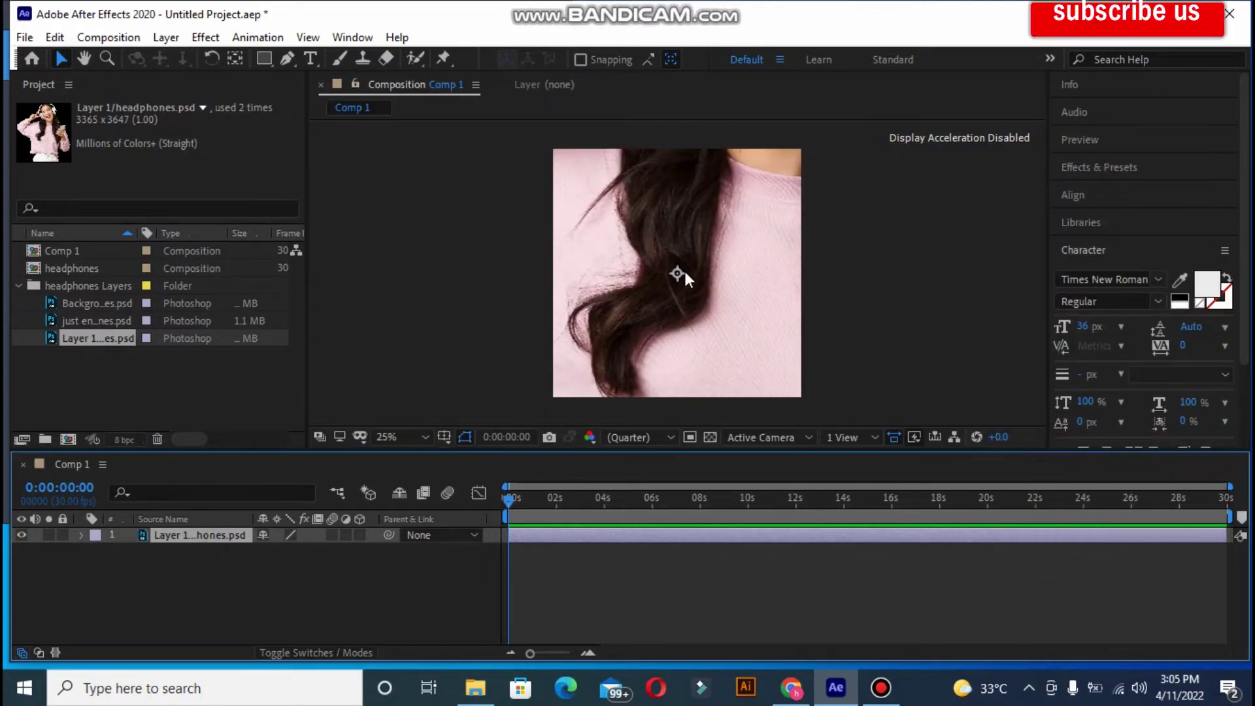
left_click_drag(677, 269, 691, 327)
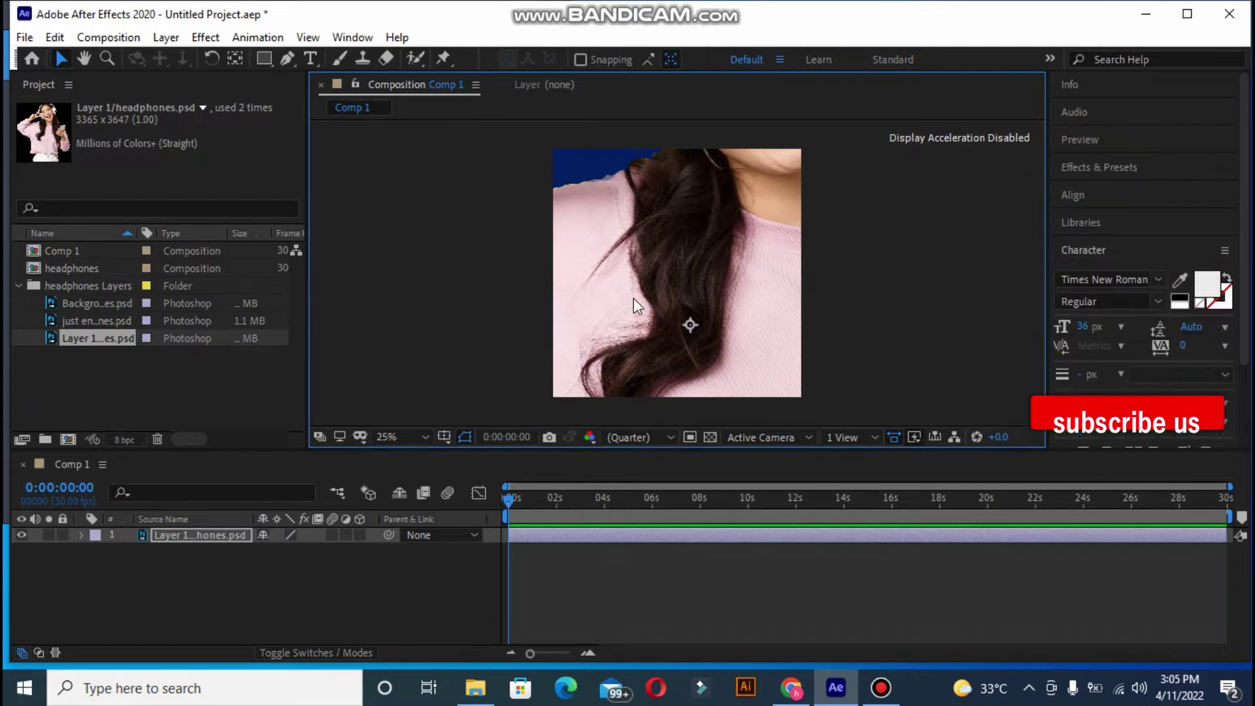
left_click_drag(394, 249, 496, 284)
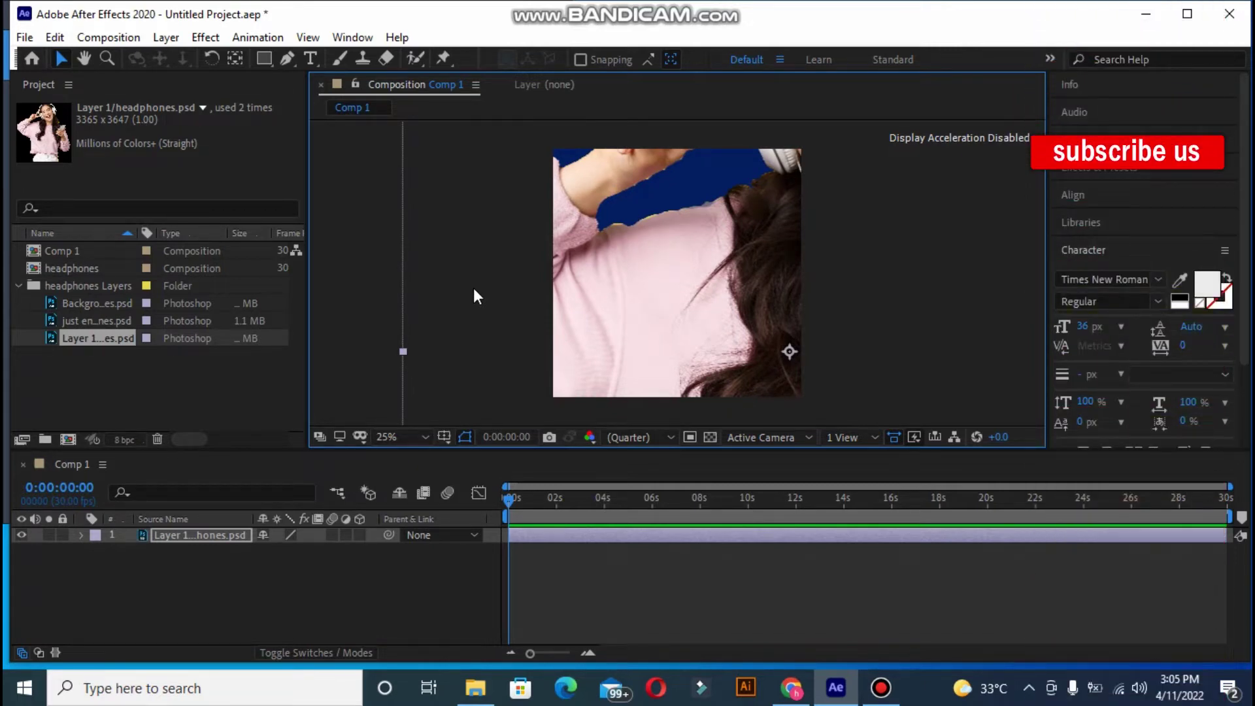
left_click(403, 352)
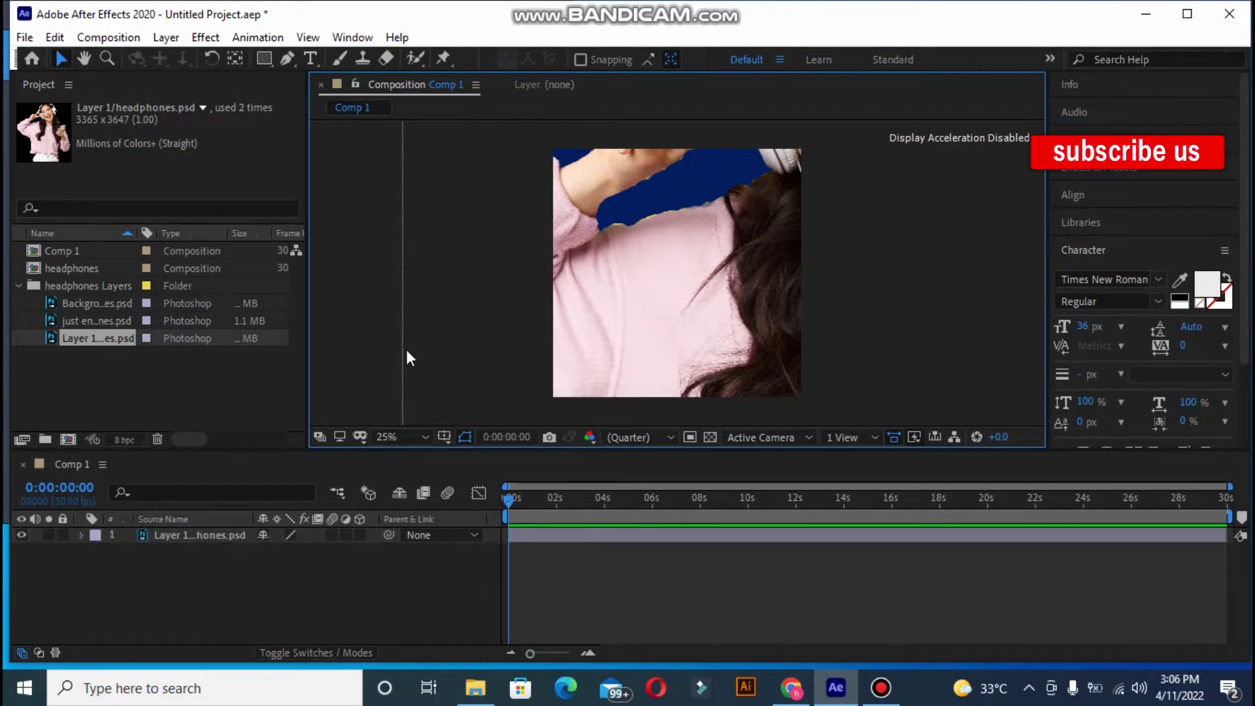
left_click(406, 348)
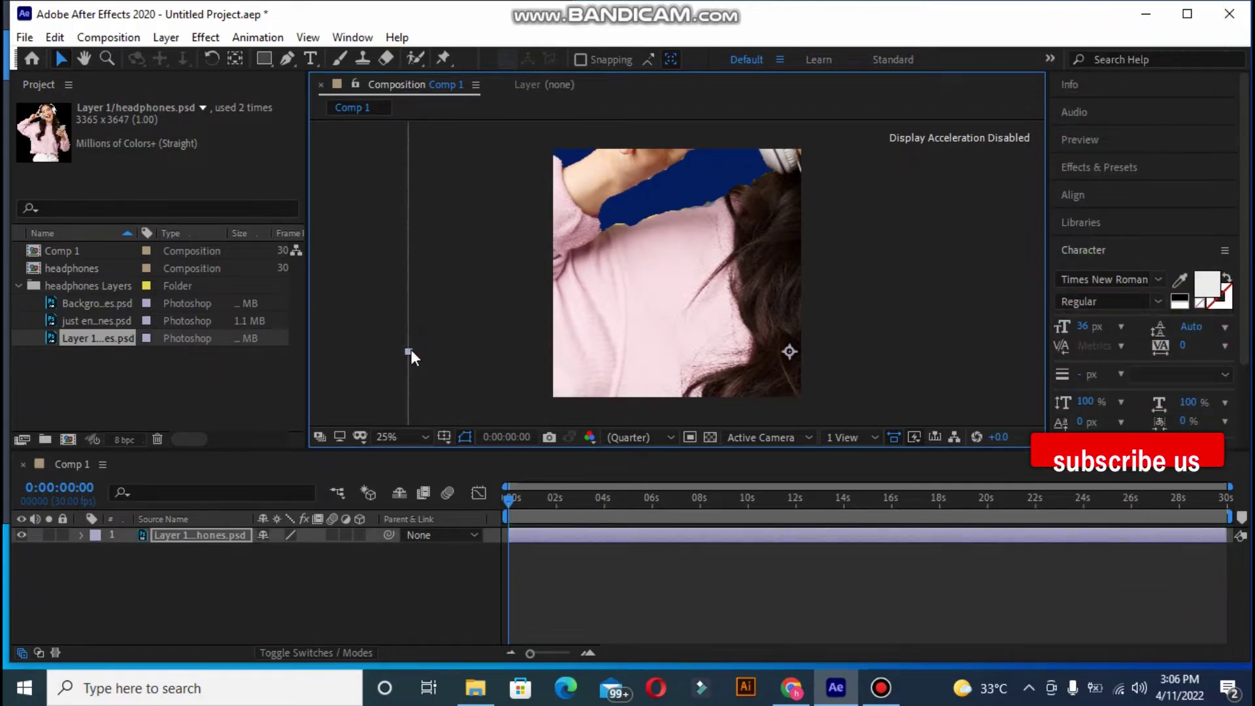
Step: Scale the girl layer down by its corner handle so her whole figure fits the frame
left_click_drag(403, 352, 651, 366)
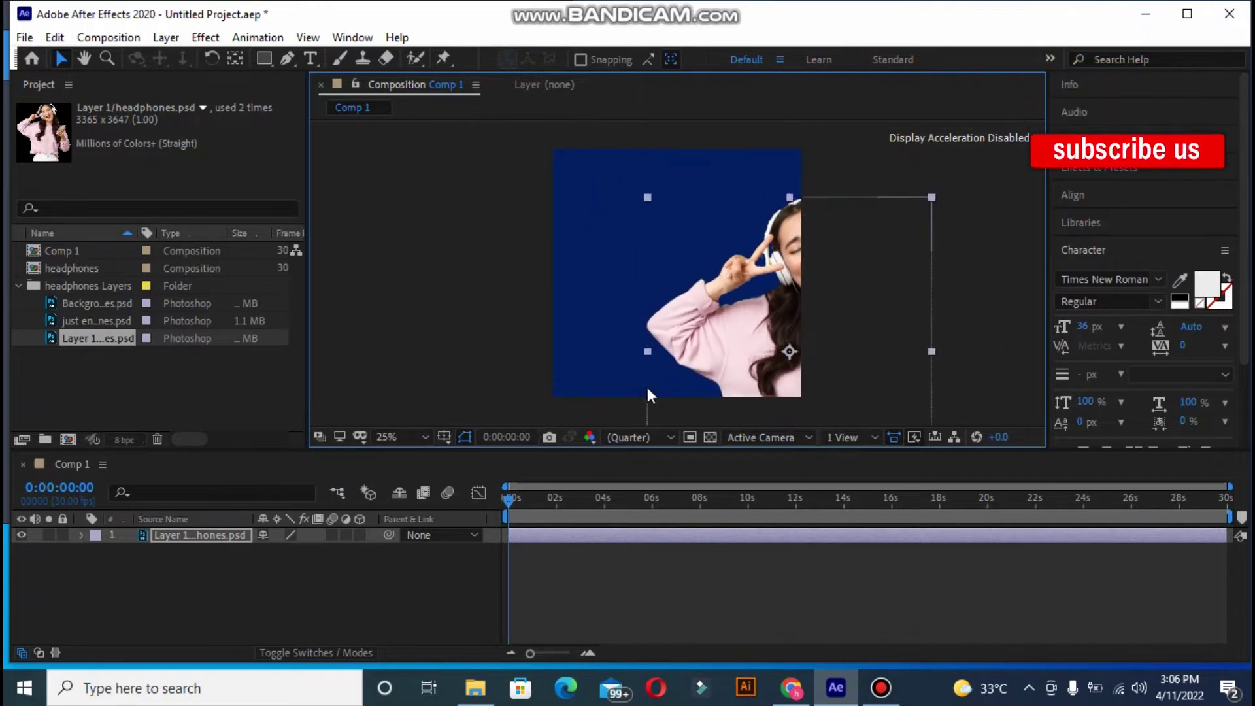
left_click(649, 350)
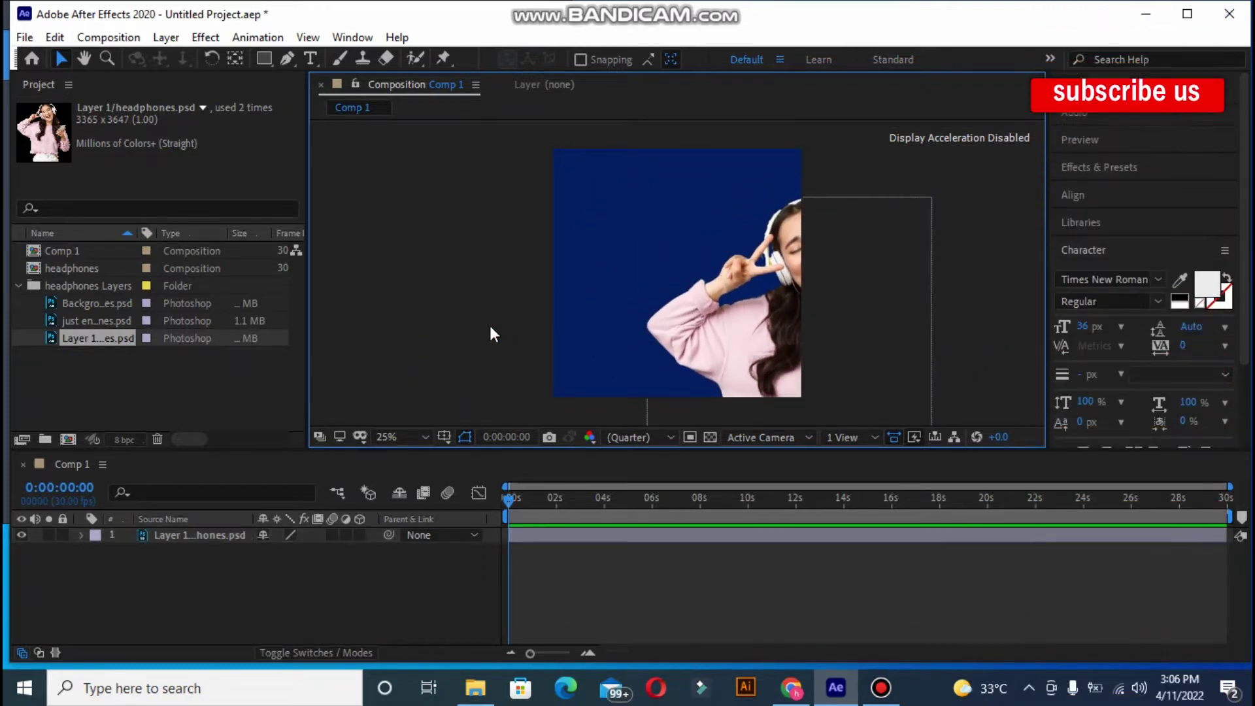
left_click(713, 335)
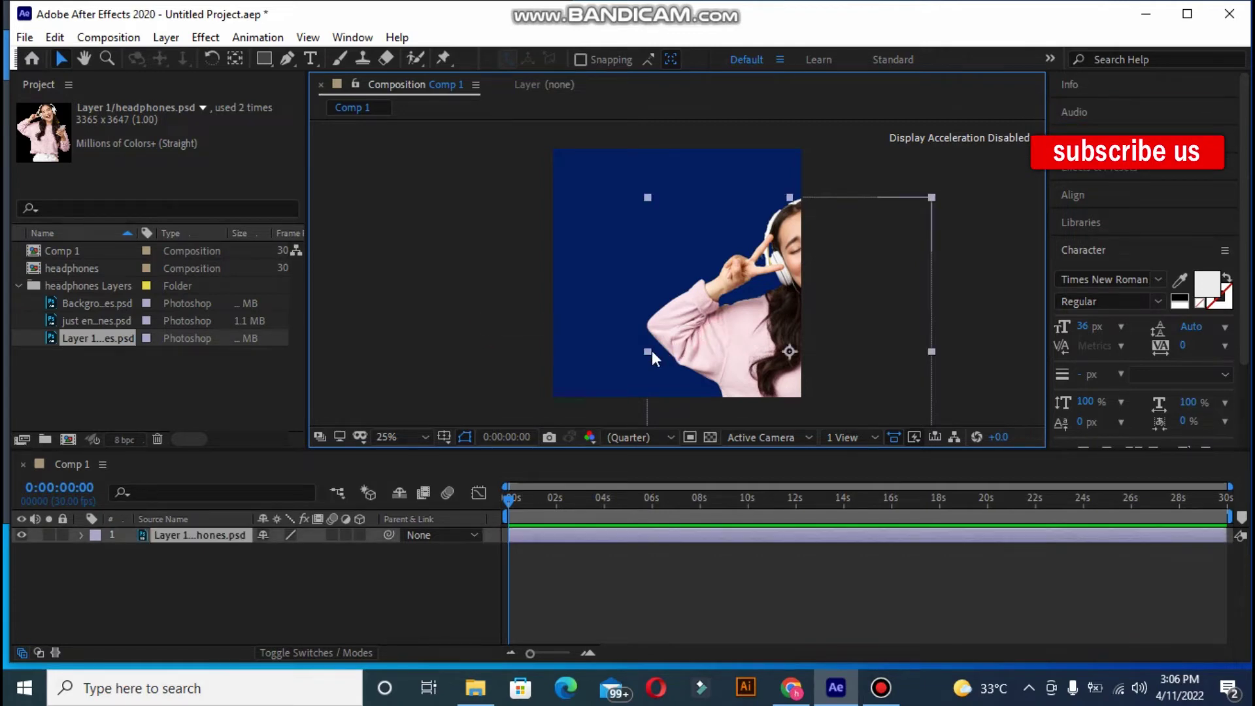
mouse_move(648, 351)
left_mouse_down()
mouse_move(741, 350)
mouse_move(656, 272)
left_mouse_up()
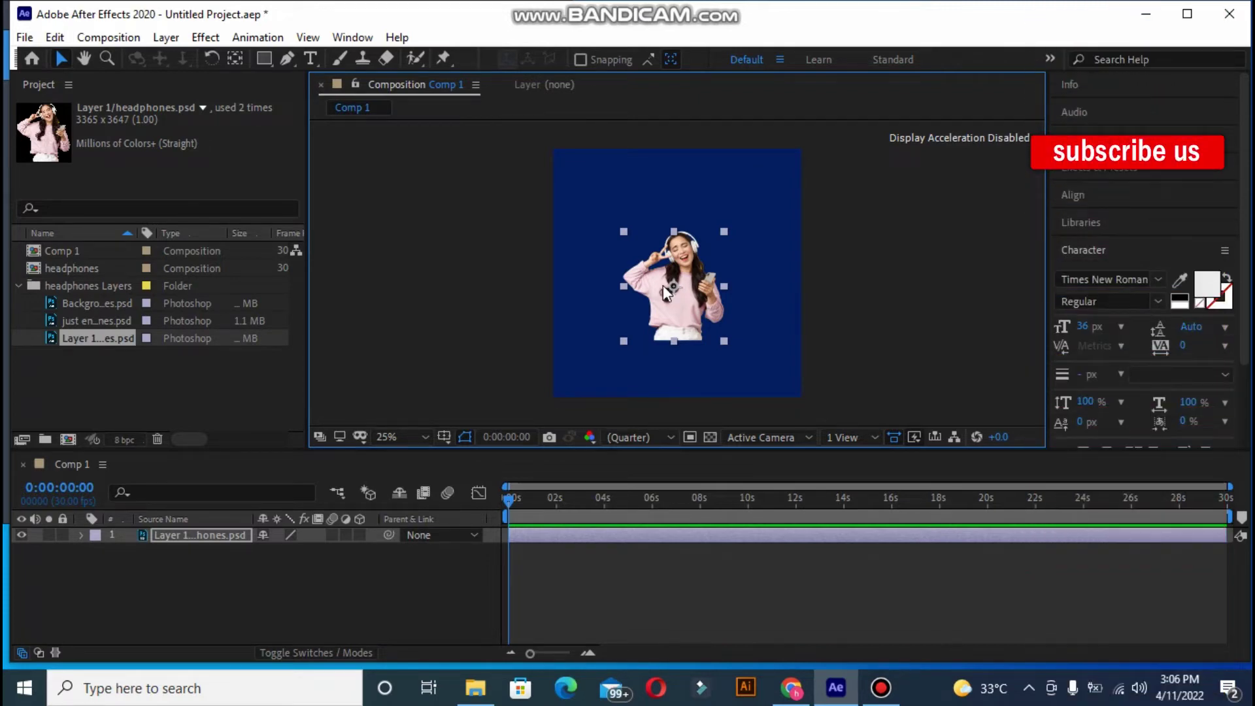
left_click(449, 291)
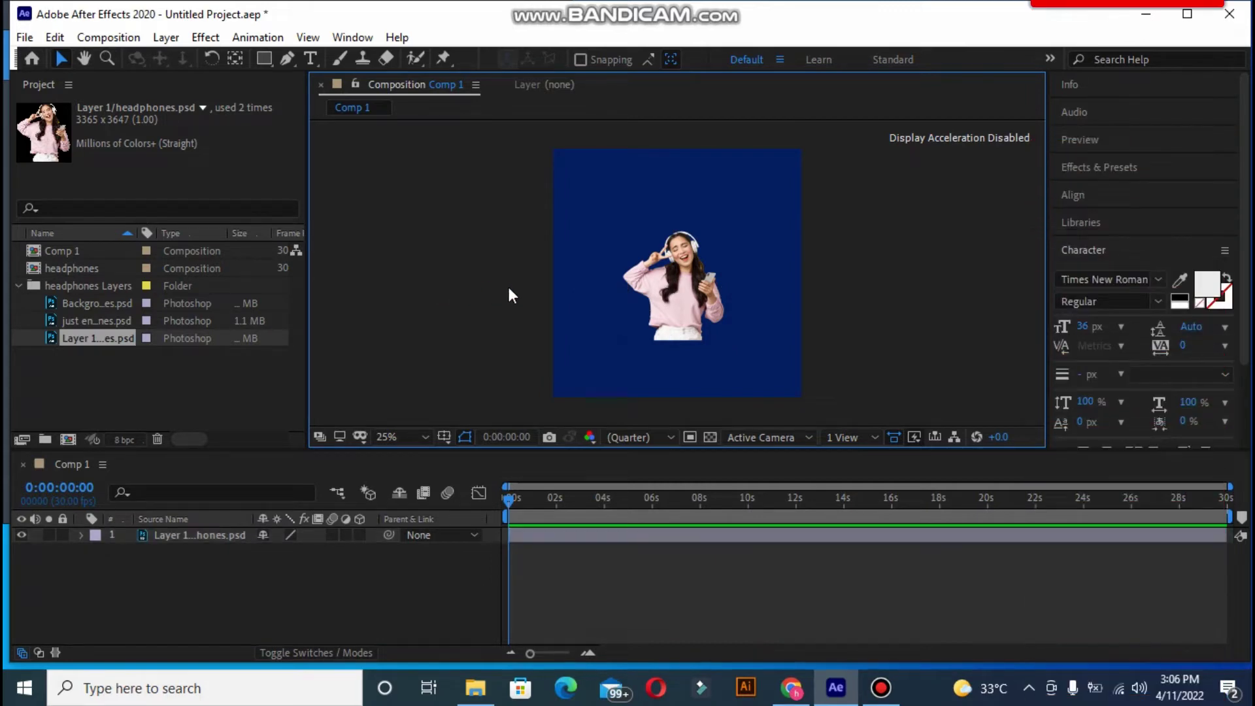
left_click(163, 536)
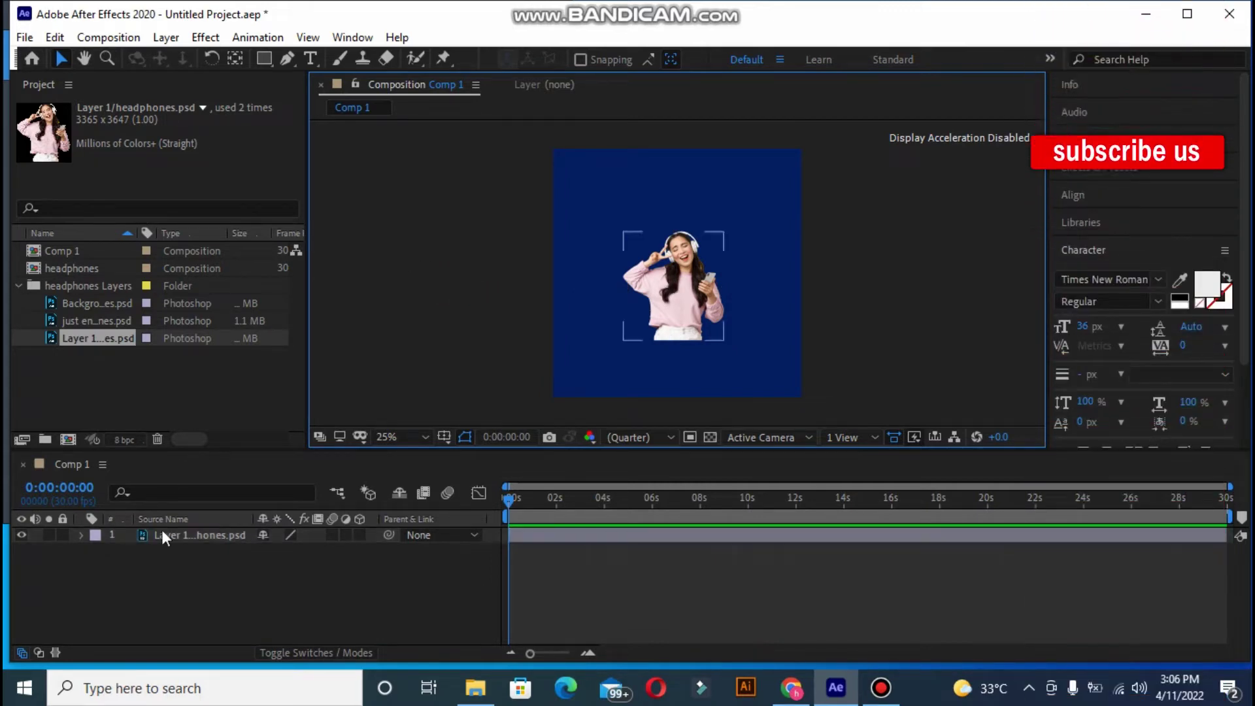
left_click(162, 535)
Step: Align the girl layer to the horizontal and vertical centre of Comp 1 with the Align panel
left_click(369, 255)
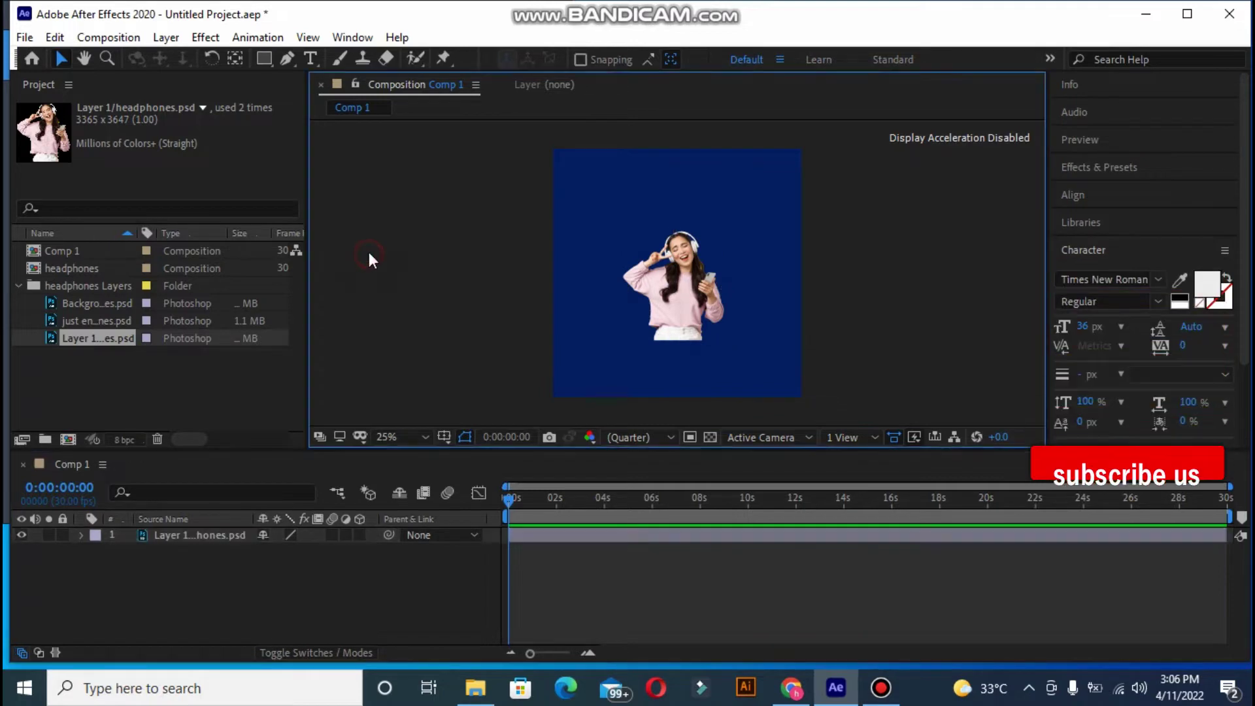
left_click(312, 58)
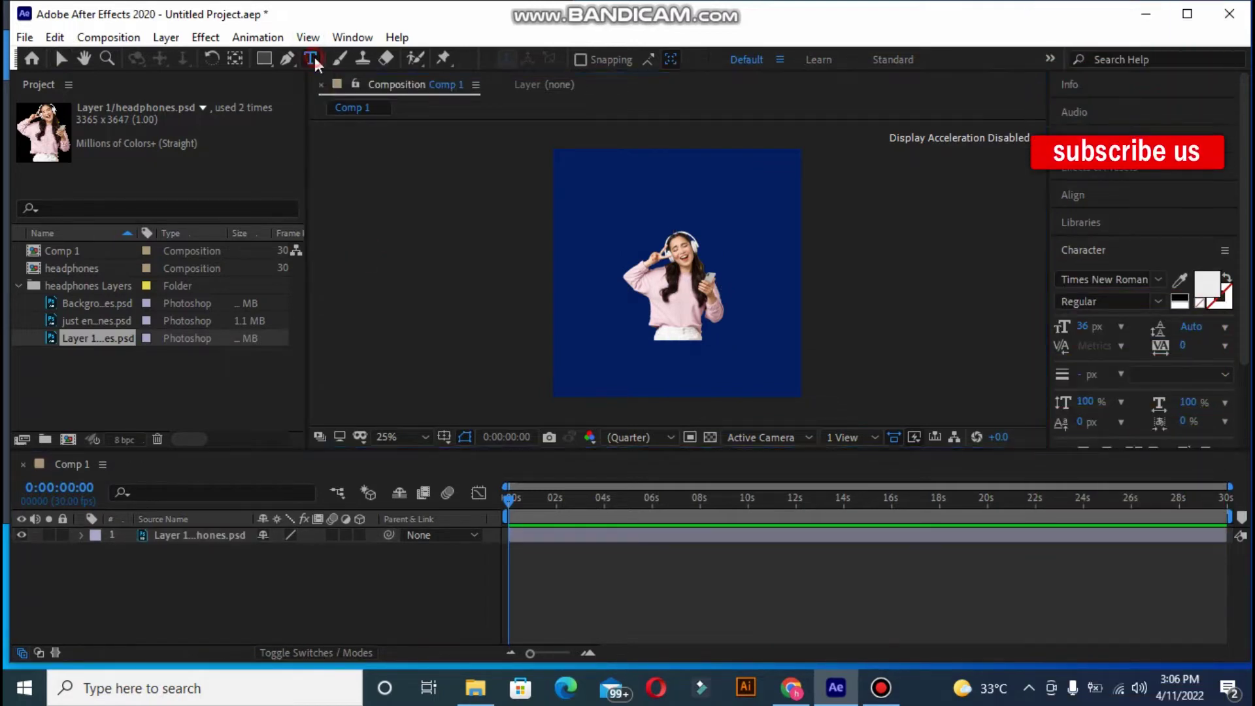
left_click(218, 537)
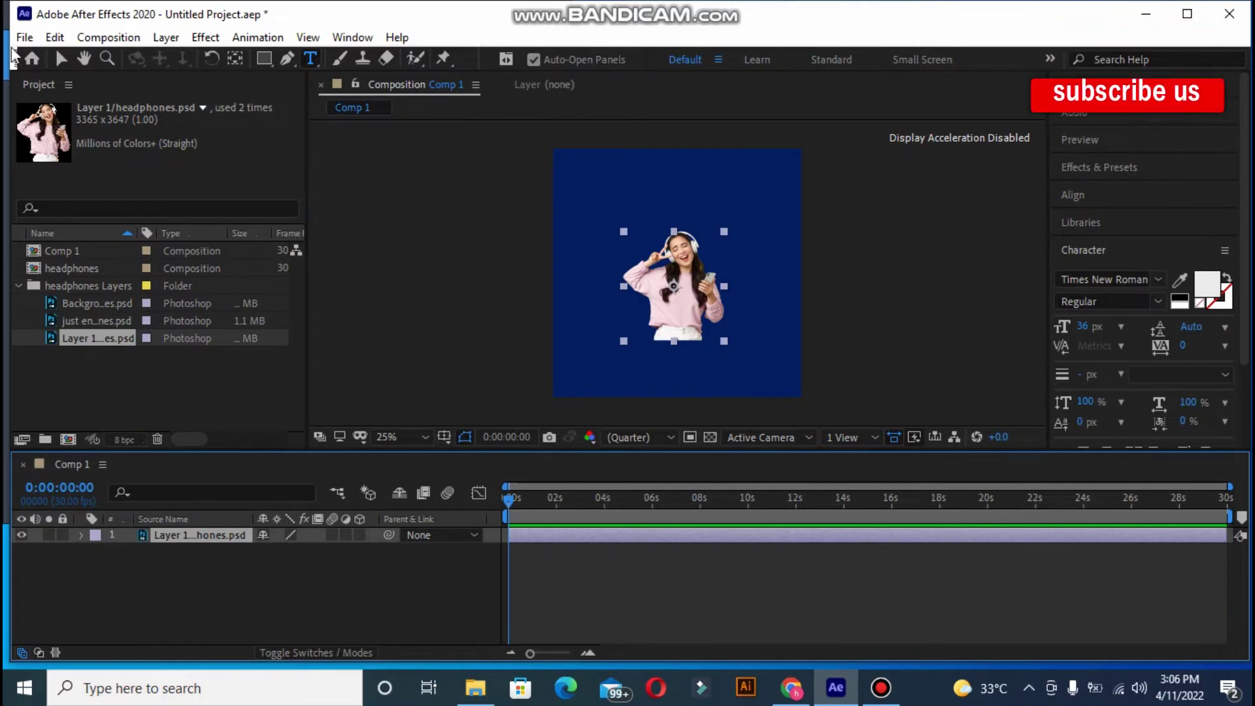
left_click(57, 60)
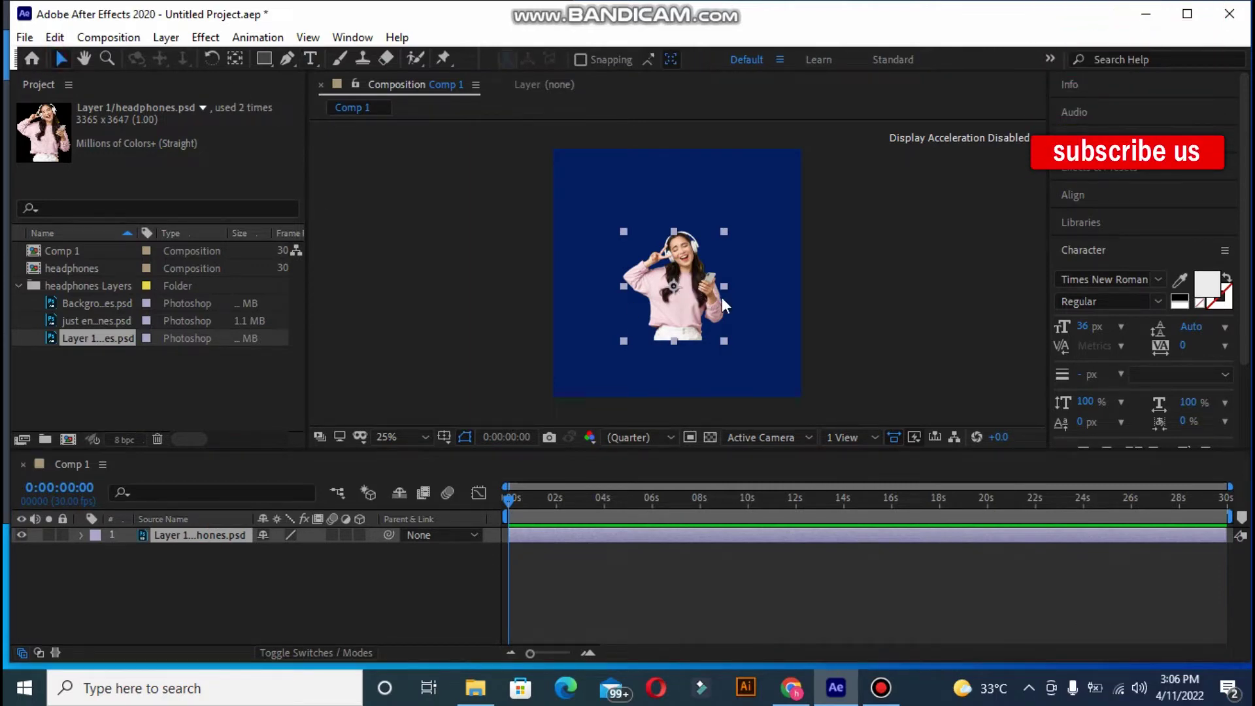
left_click(1080, 199)
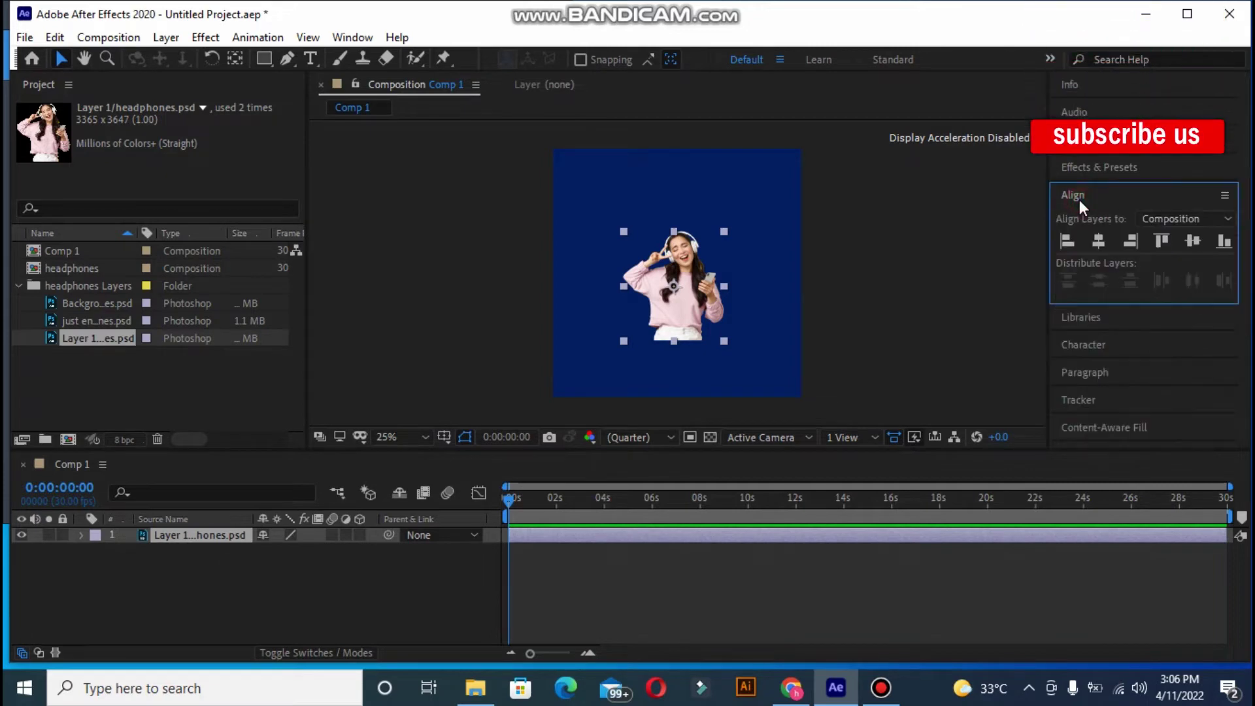
left_click(1104, 240)
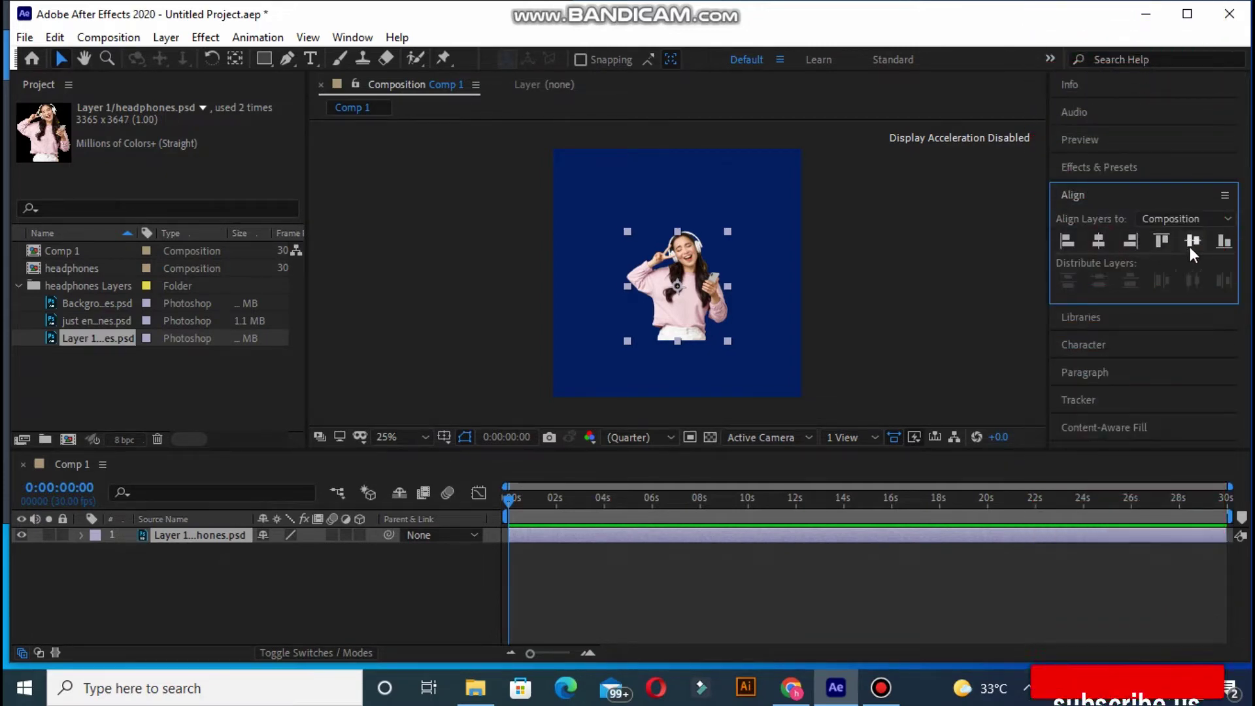
left_click(1190, 245)
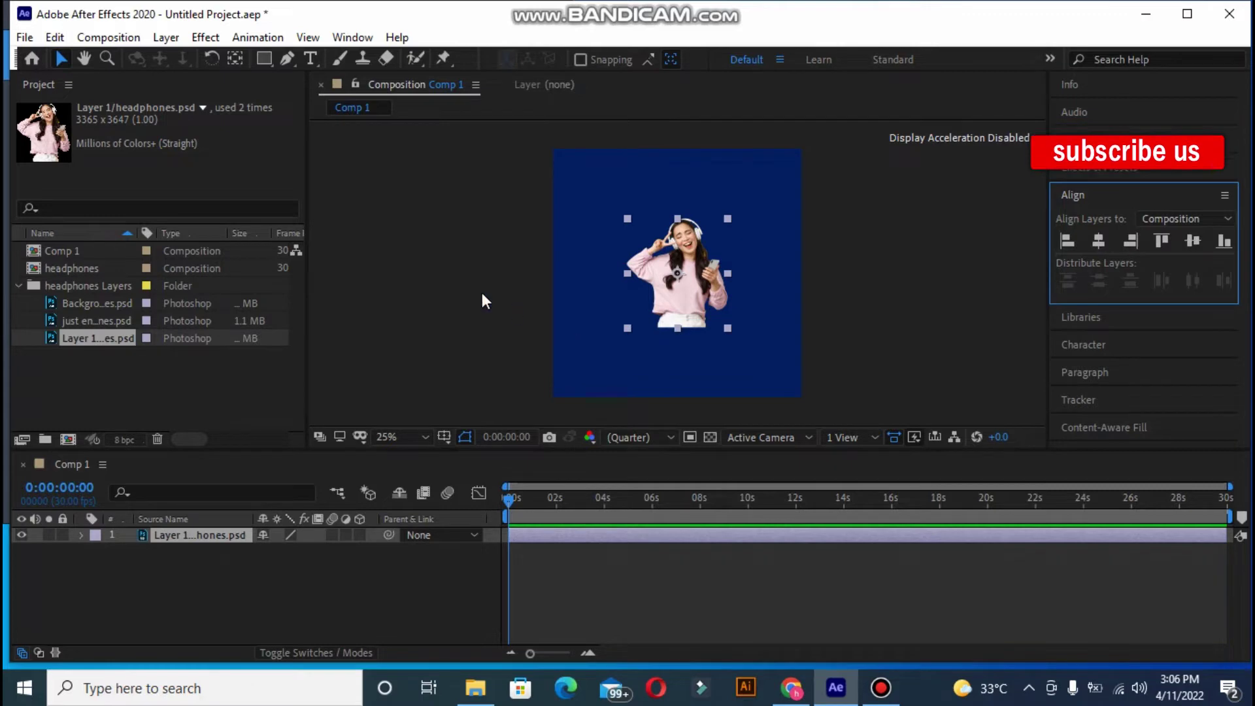
left_click(460, 283)
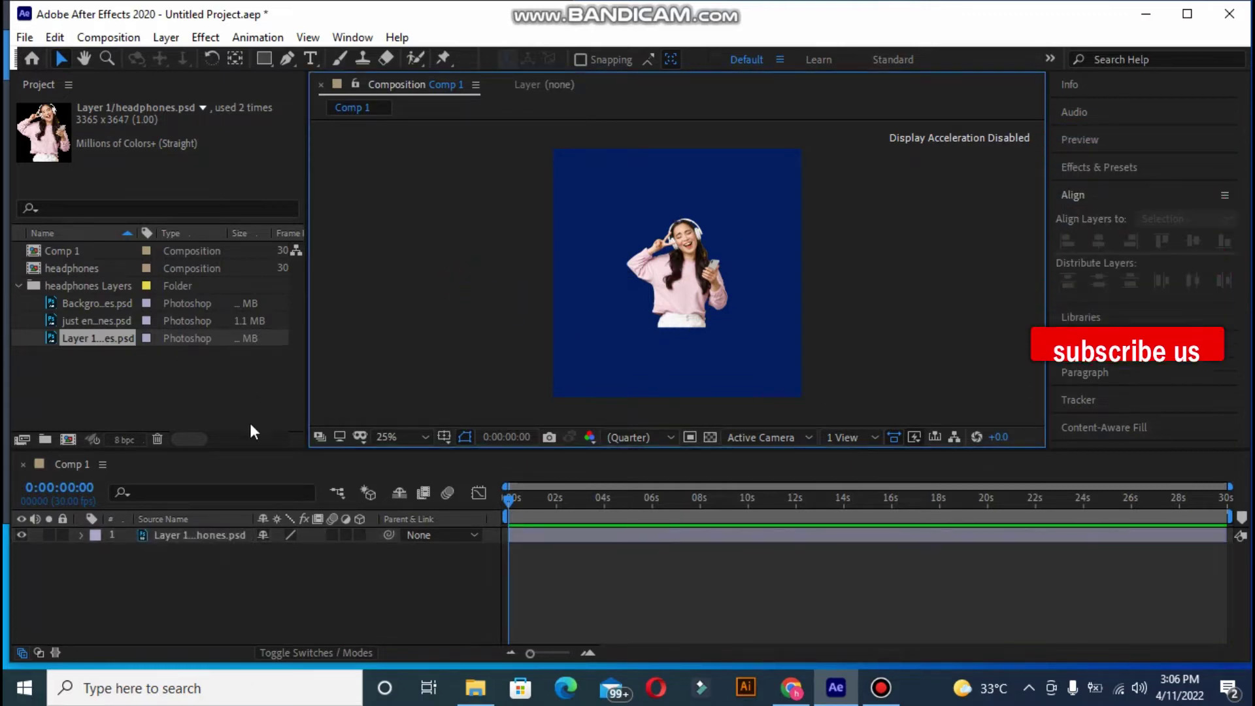
left_click(315, 58)
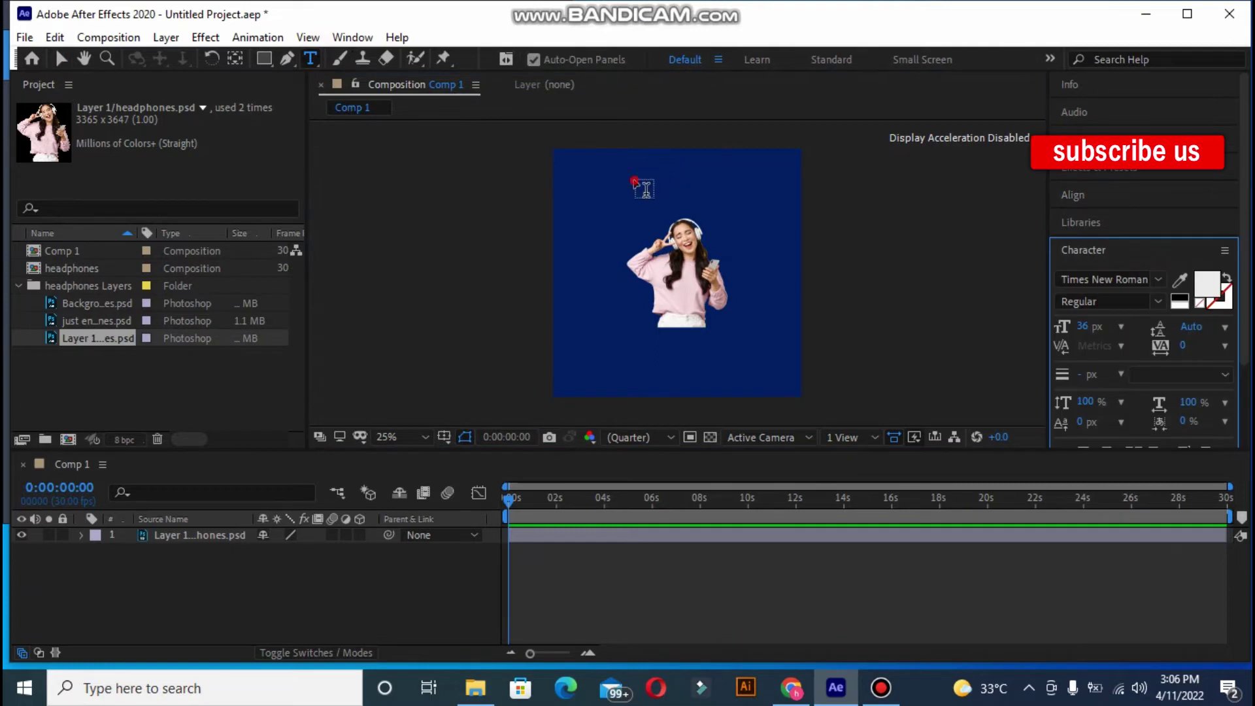
Step: Add a text layer reading 'JUST ENJOY TODAY' above the girl's head
left_click(635, 182)
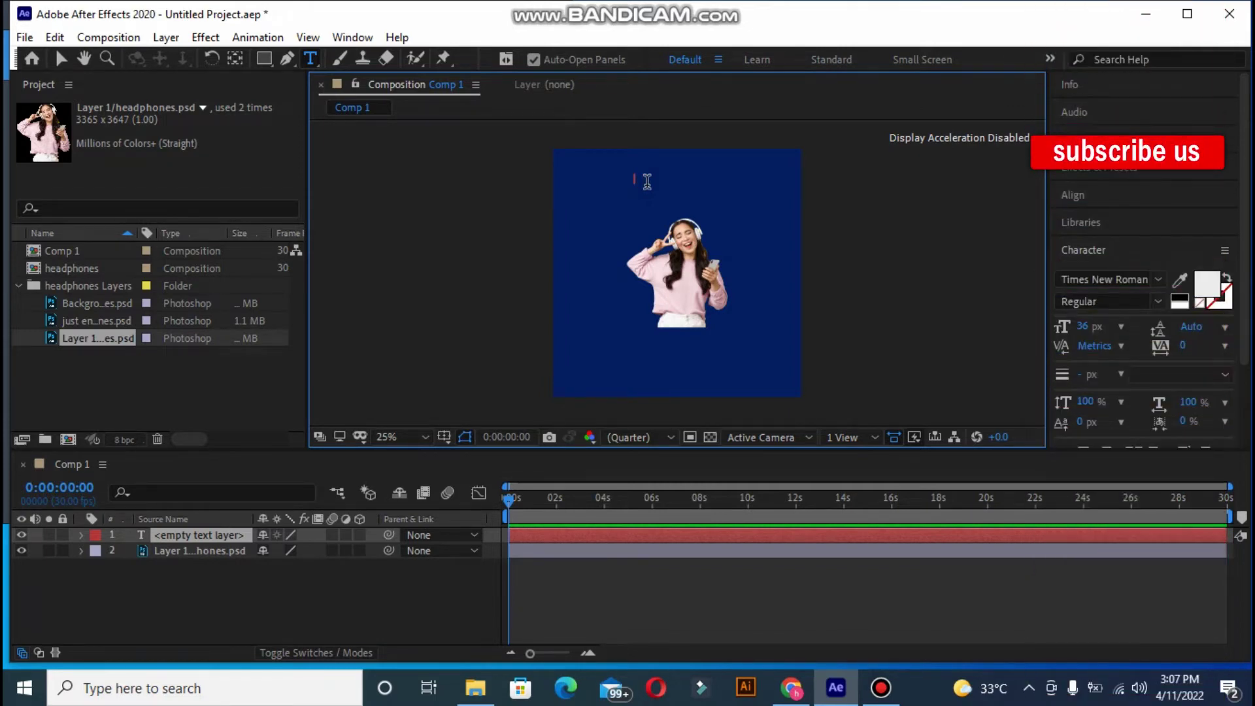
type("Just")
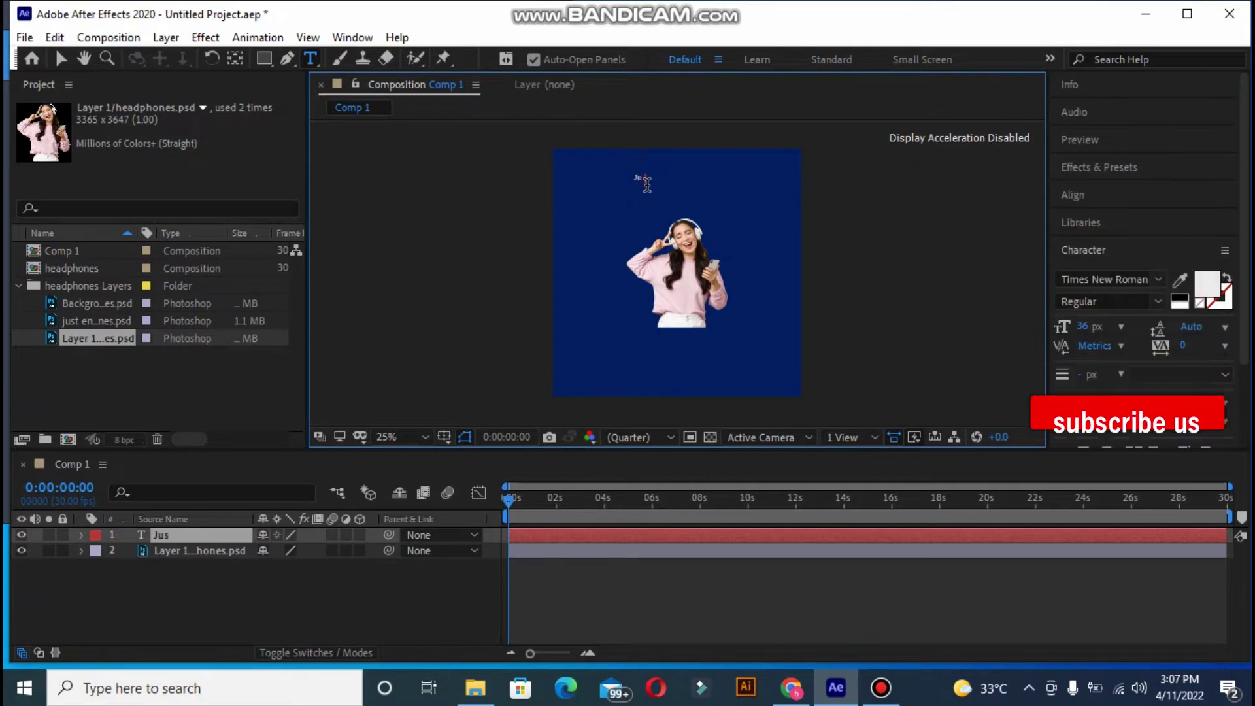
key("BackSpace")
key("BackSpace")
type("JUST enjoy")
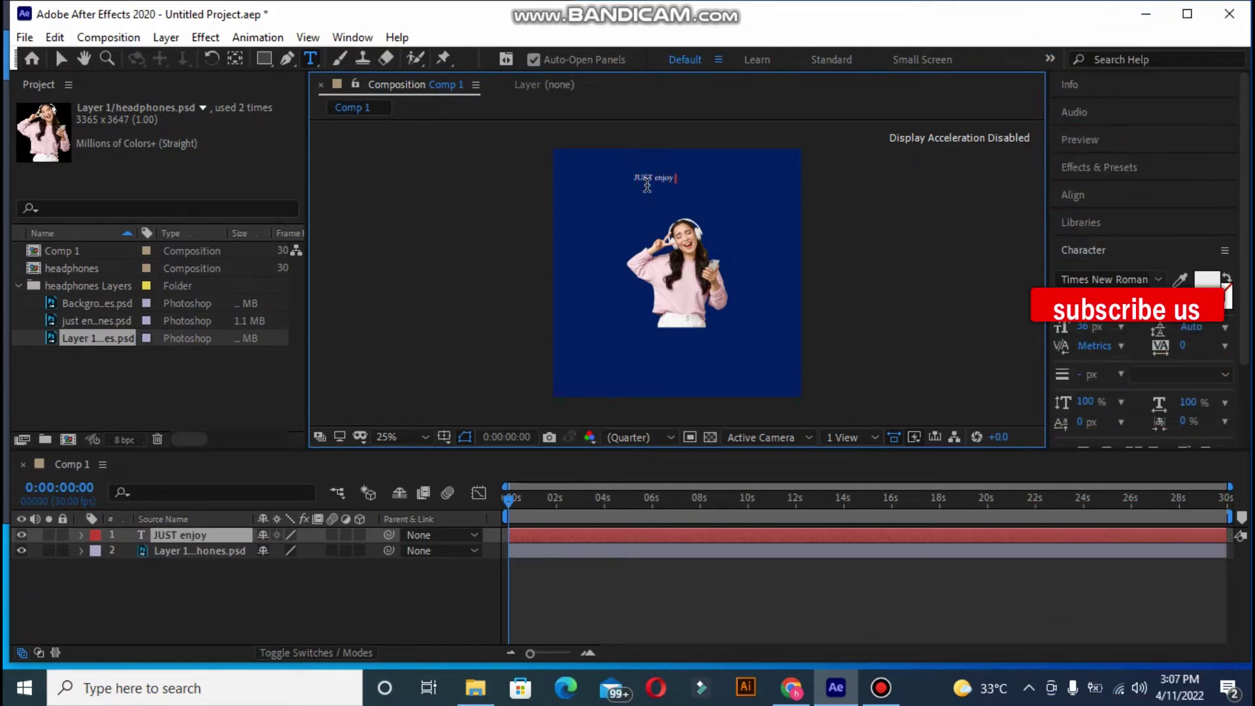
key("BackSpace")
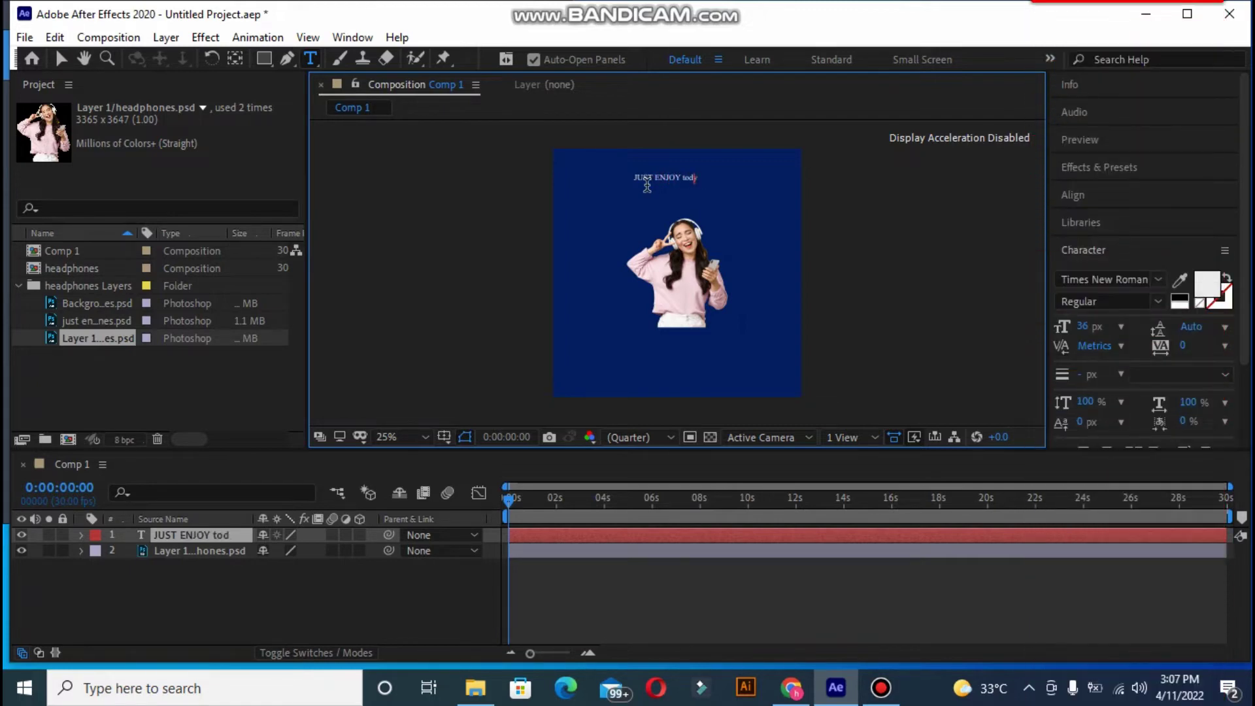
type("TODAY")
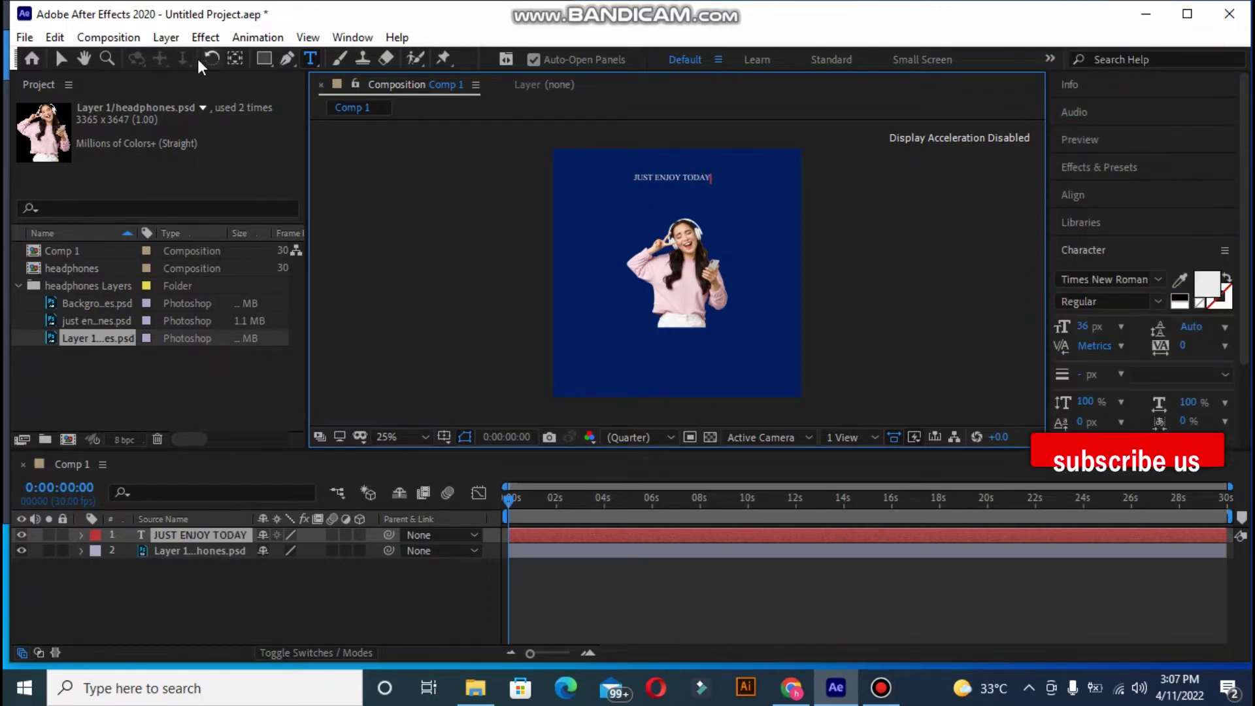
left_click(61, 57)
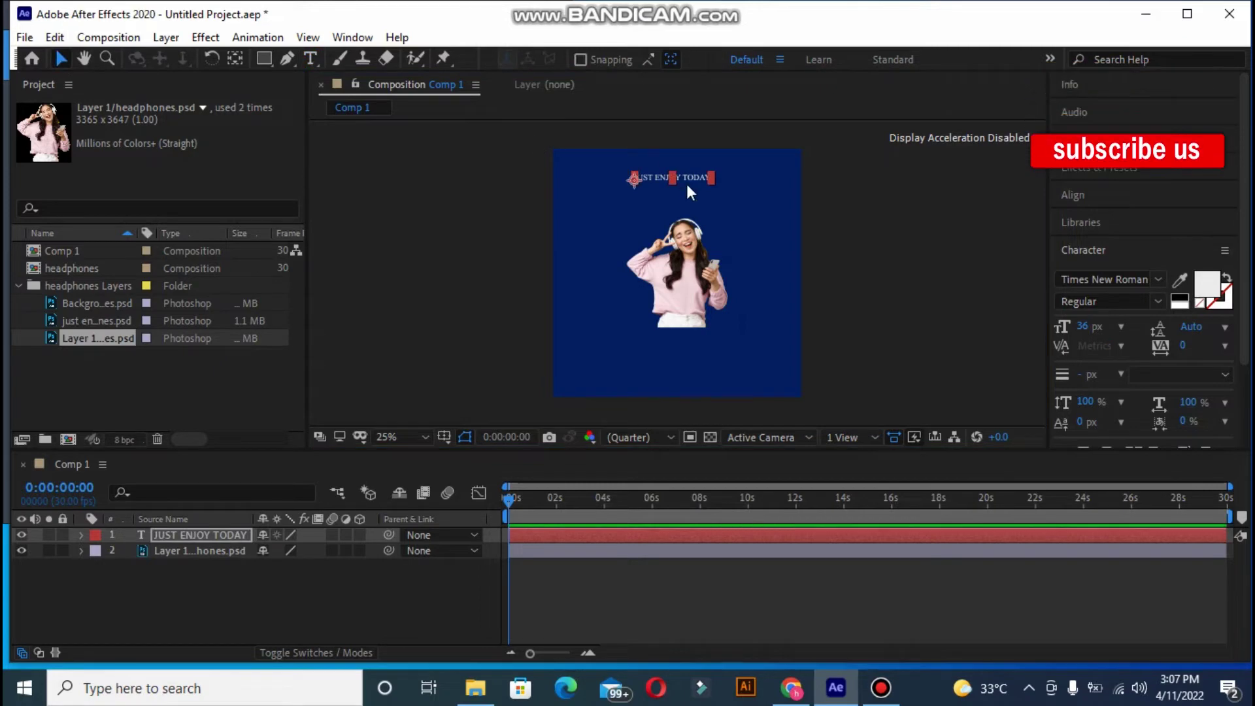
Step: Keep the font size at 36 px and scale the caption up across the top of the frame
left_click(1121, 324)
left_click(1131, 549)
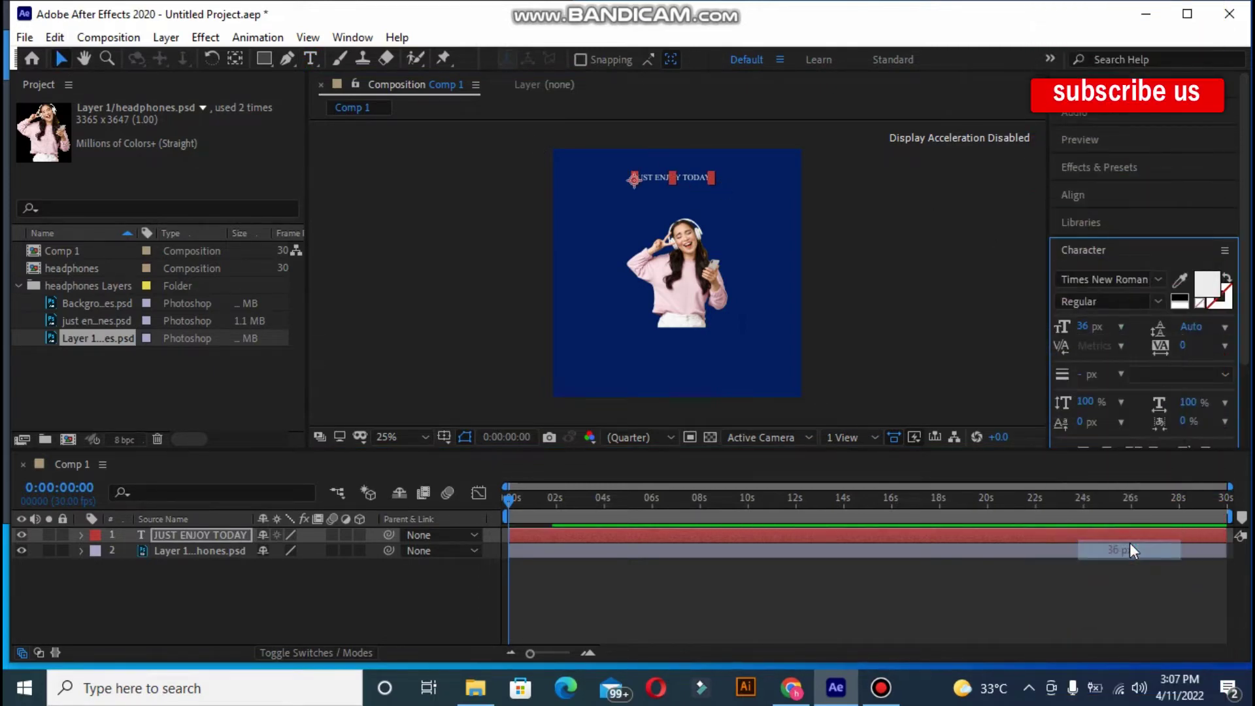
key("Caps_Lock")
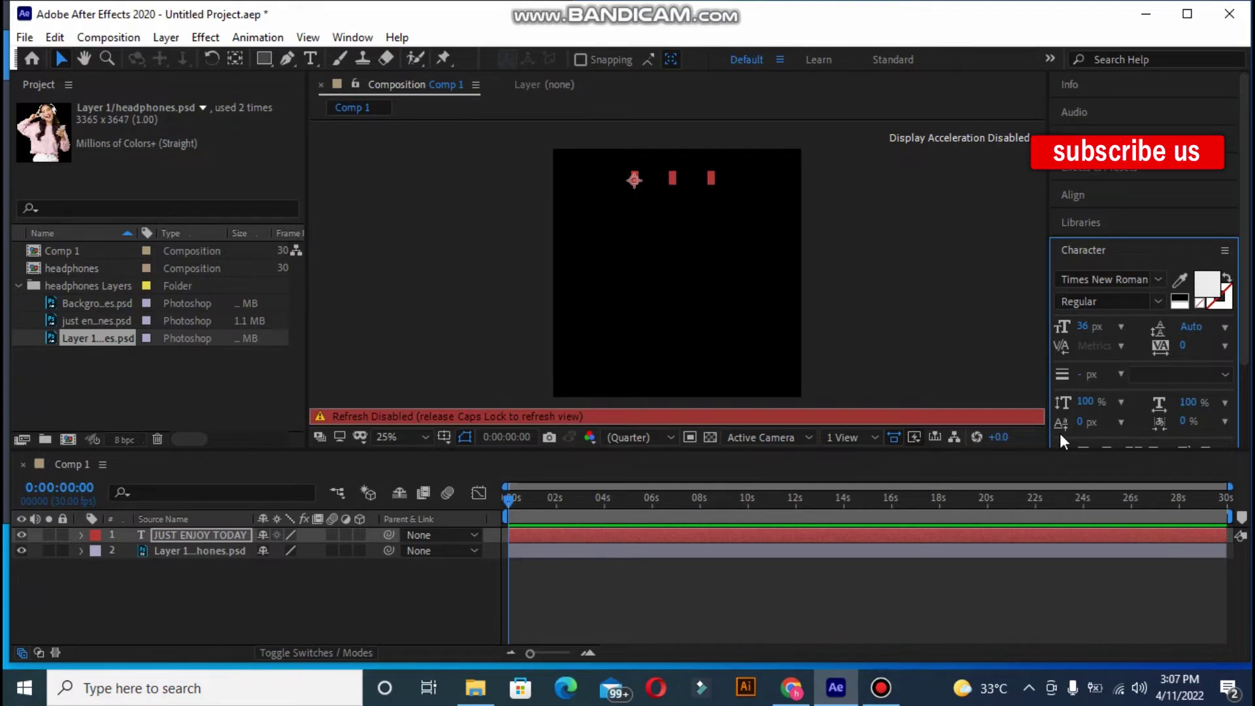
key("Caps_Lock")
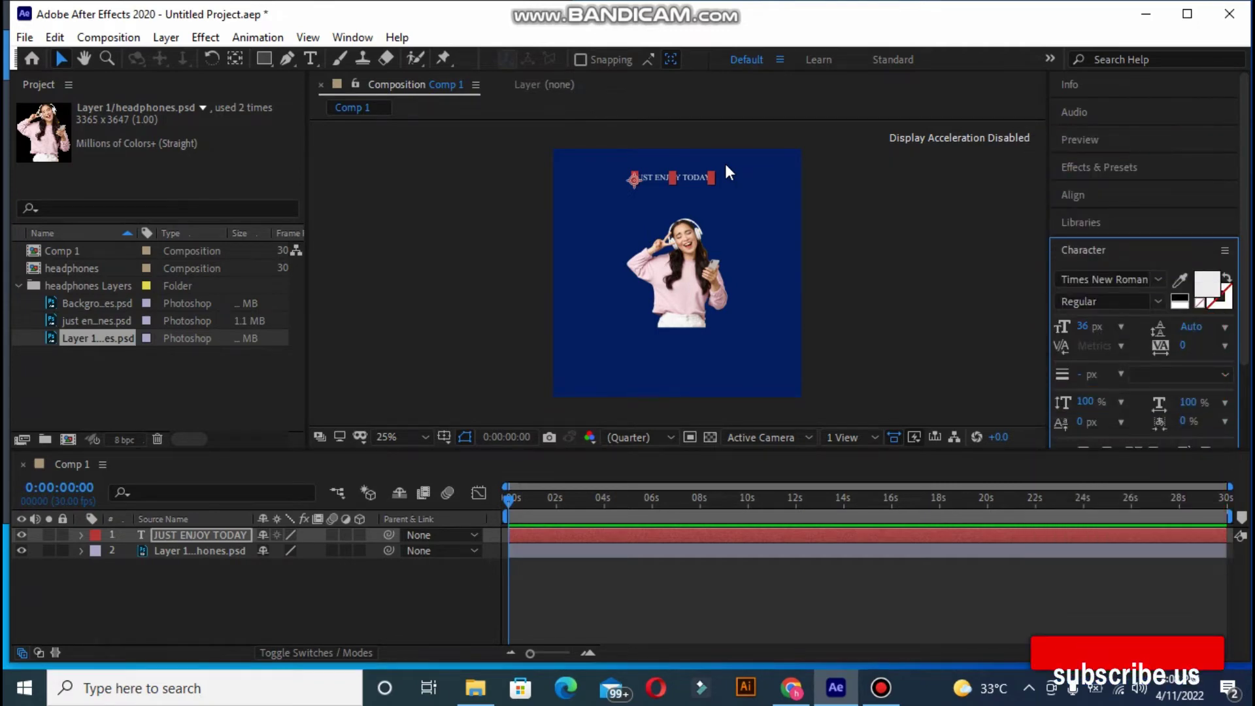
left_click(709, 179)
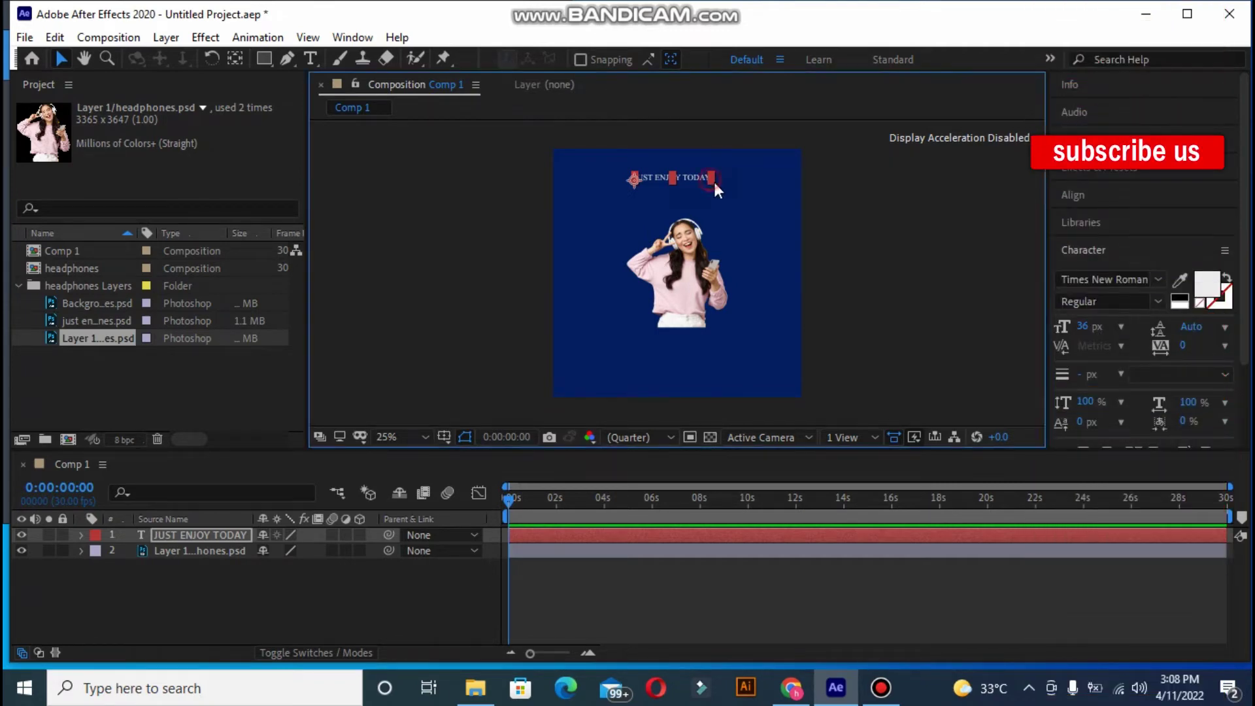
mouse_move(720, 188)
left_mouse_down()
mouse_move(817, 245)
mouse_move(813, 168)
mouse_move(791, 174)
left_mouse_up()
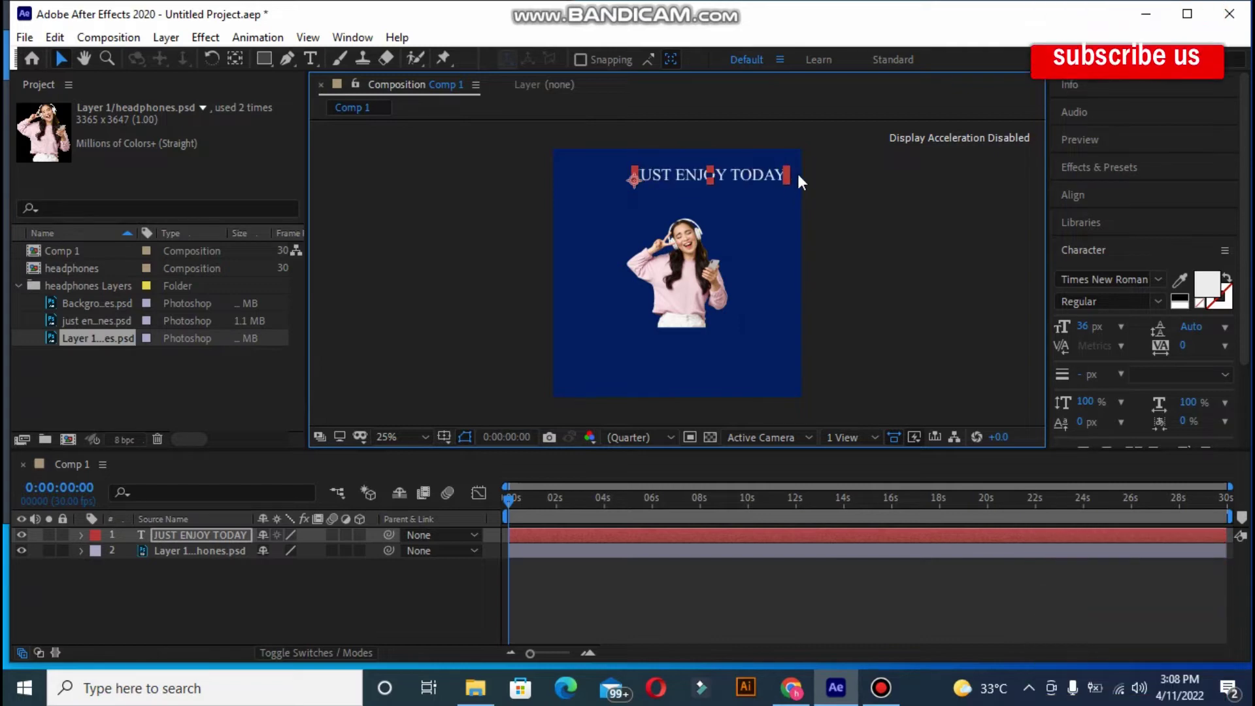
Step: Set the JUST ENJOY TODAY caption's font family to Staatliches
left_click(1158, 280)
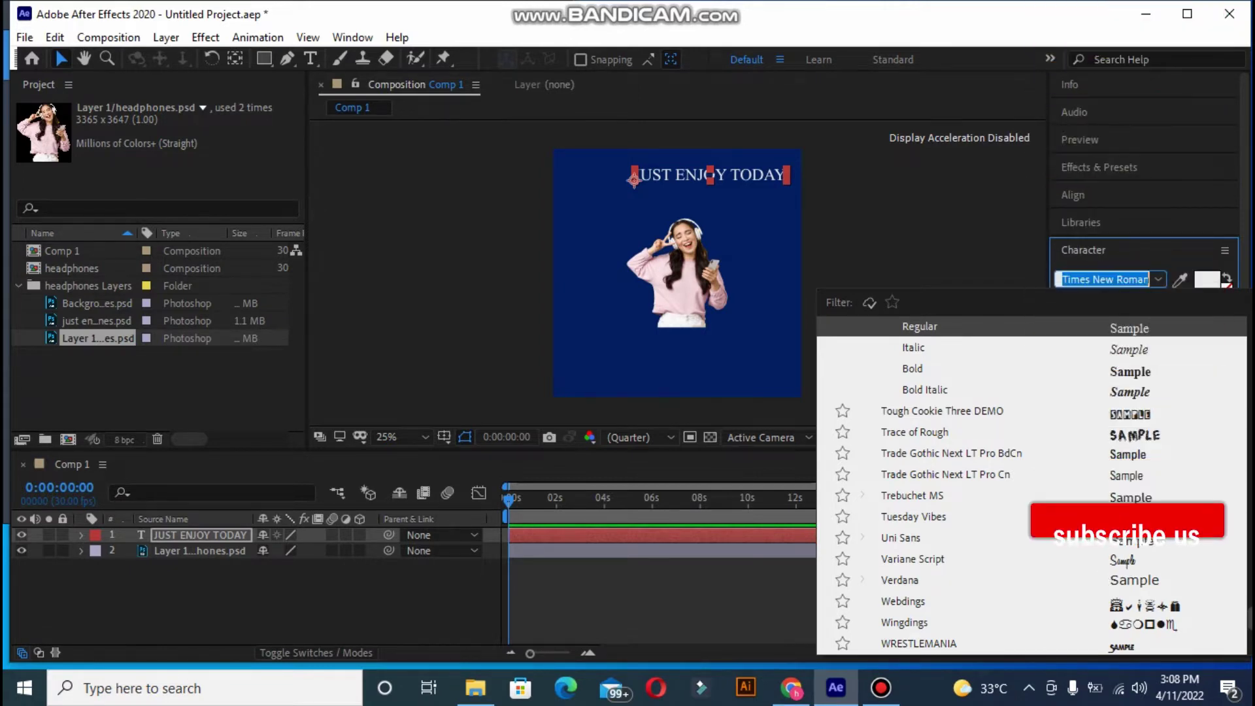
scroll(1237, 647, "up", 2)
scroll(1237, 647, "up", 5)
scroll(1032, 484, "up", 1)
scroll(1031, 483, "up", 3)
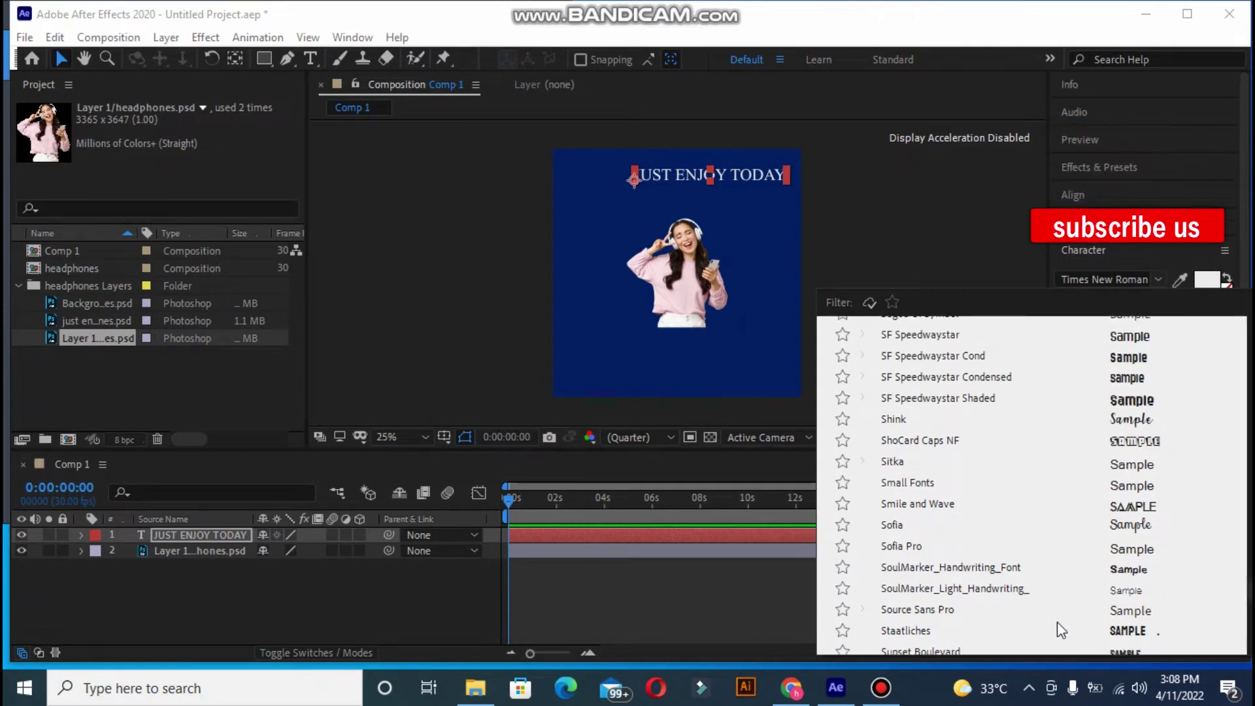
left_click(1062, 631)
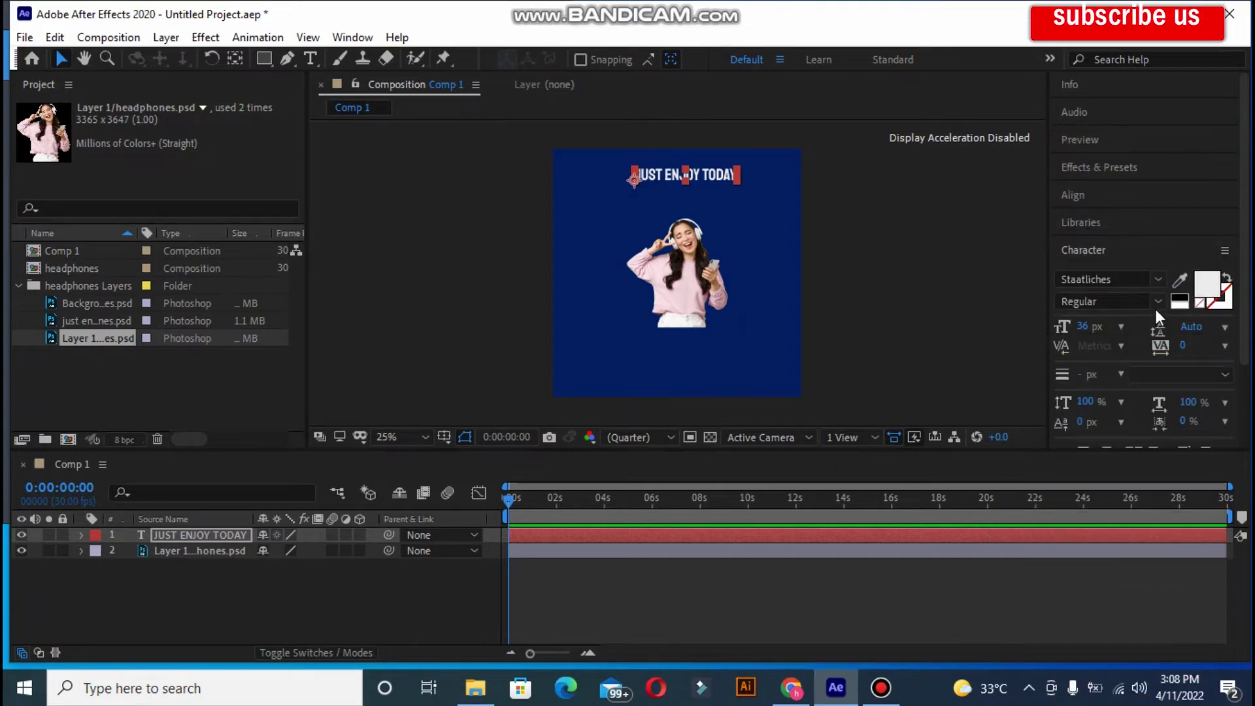
Step: Colour the JUST ENJOY TODAY text bright yellow (FAF106) and stretch it slightly wider
left_click(1200, 291)
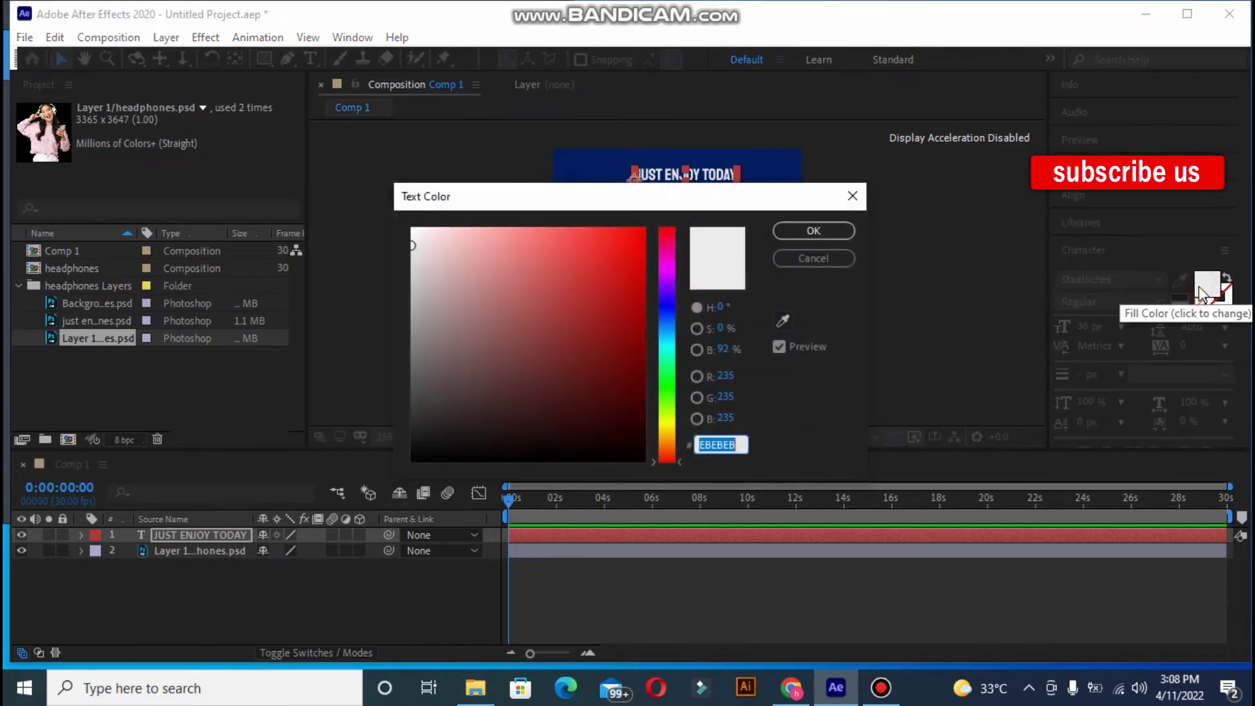
left_click(669, 424)
left_click(642, 231)
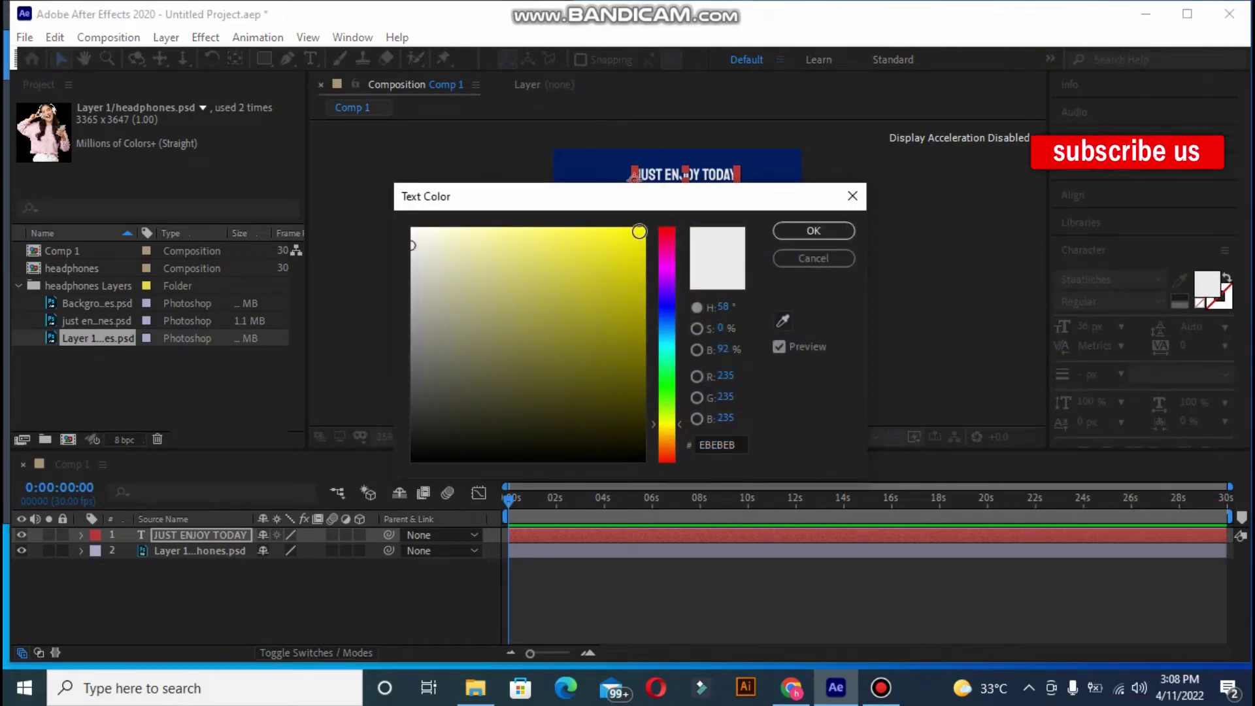
left_click(787, 234)
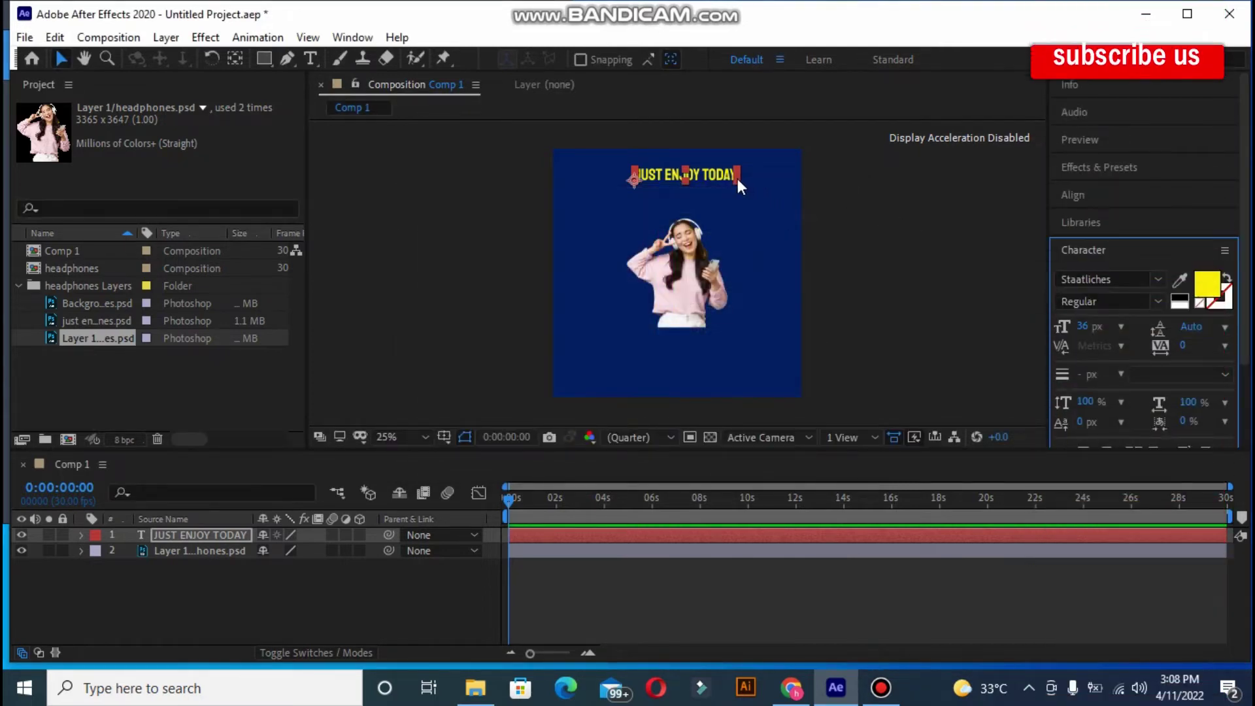
left_click_drag(738, 179, 759, 186)
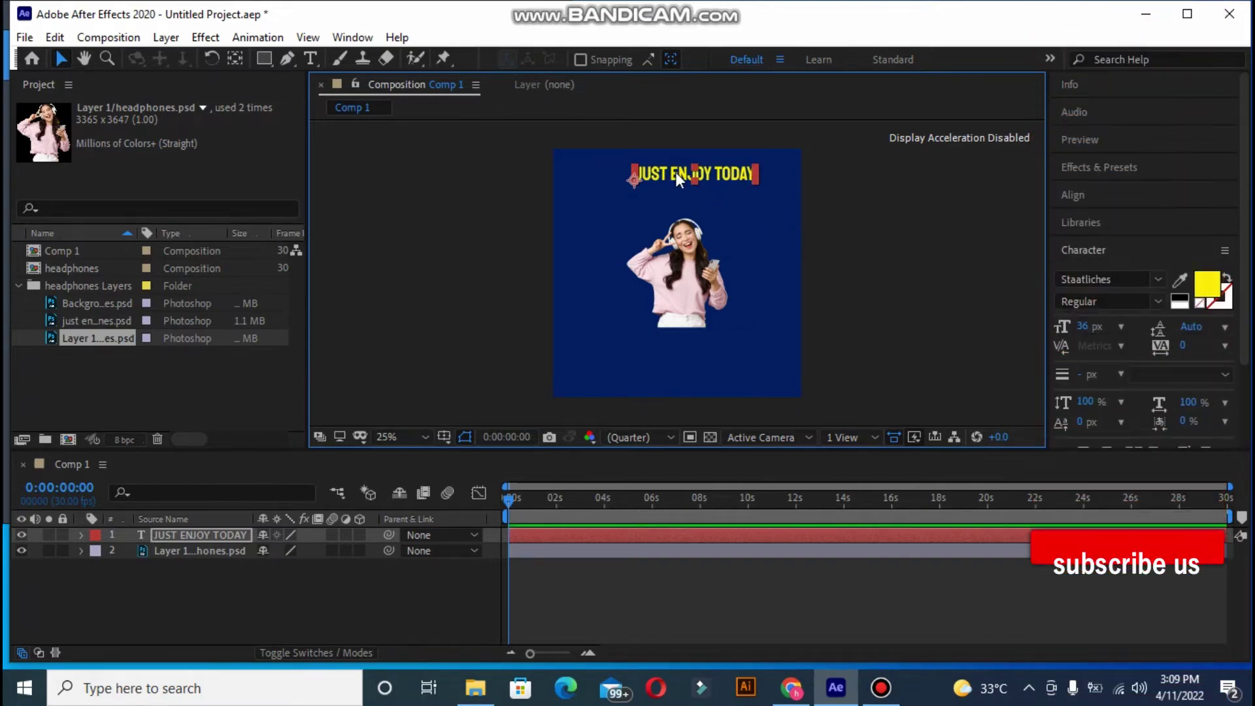
Step: Centre the JUST ENJOY TODAY text layer horizontally and vertically in Comp 1 with the Align panel
left_click(1003, 243)
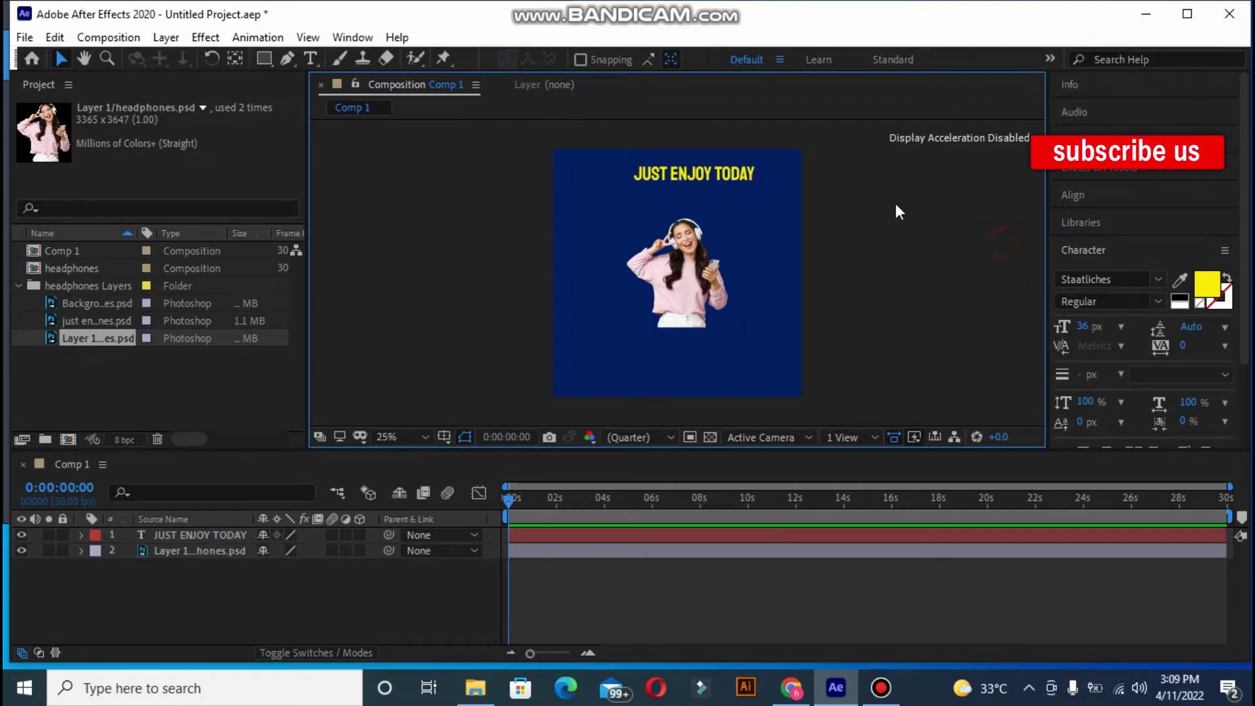
left_click(747, 172)
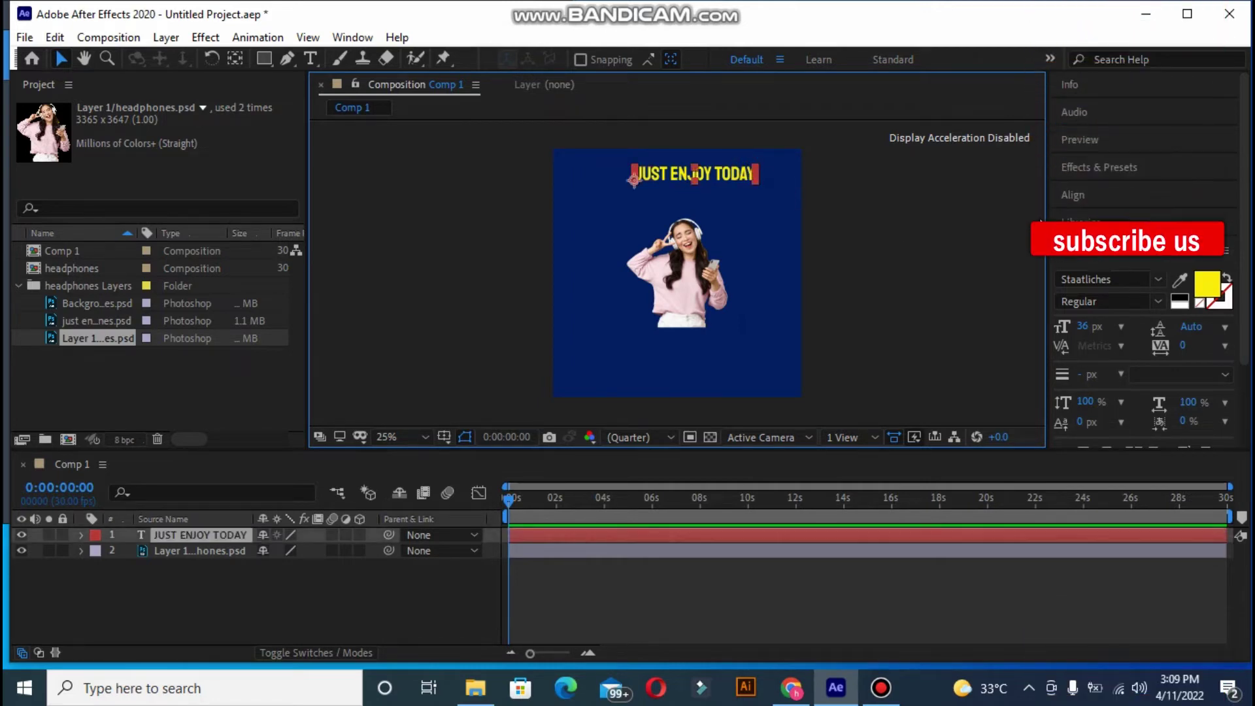
left_click(1071, 198)
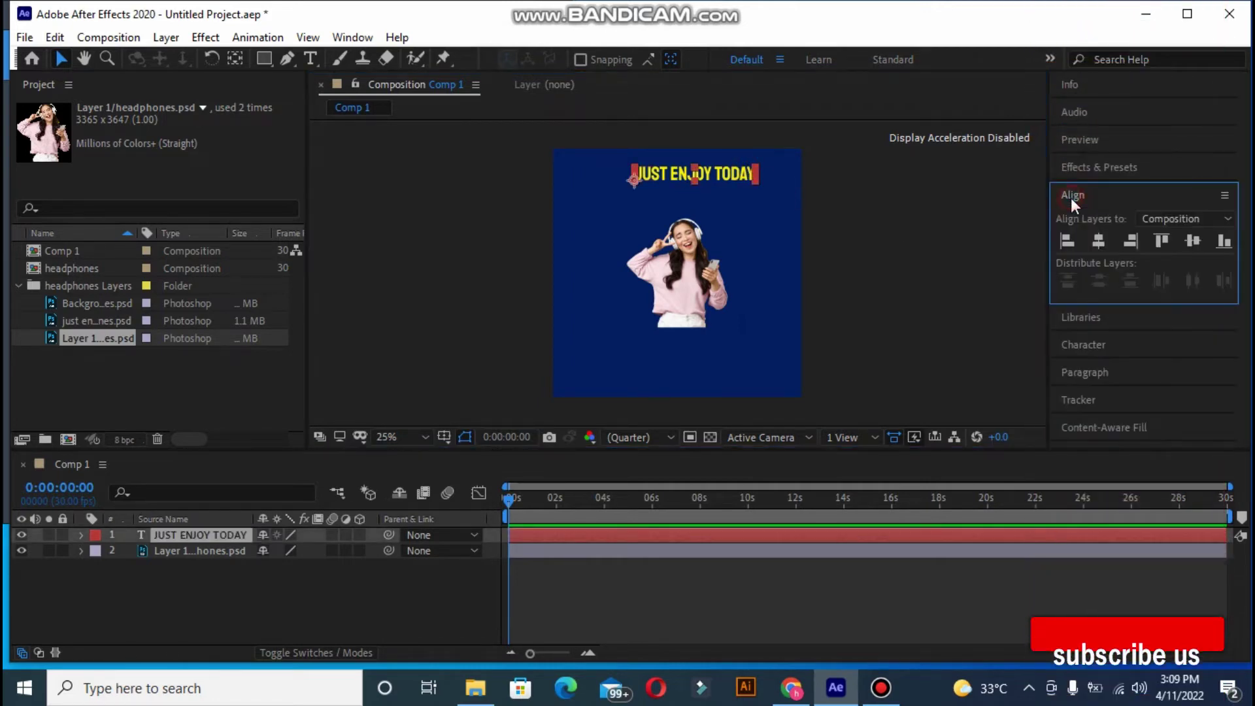
left_click(1097, 239)
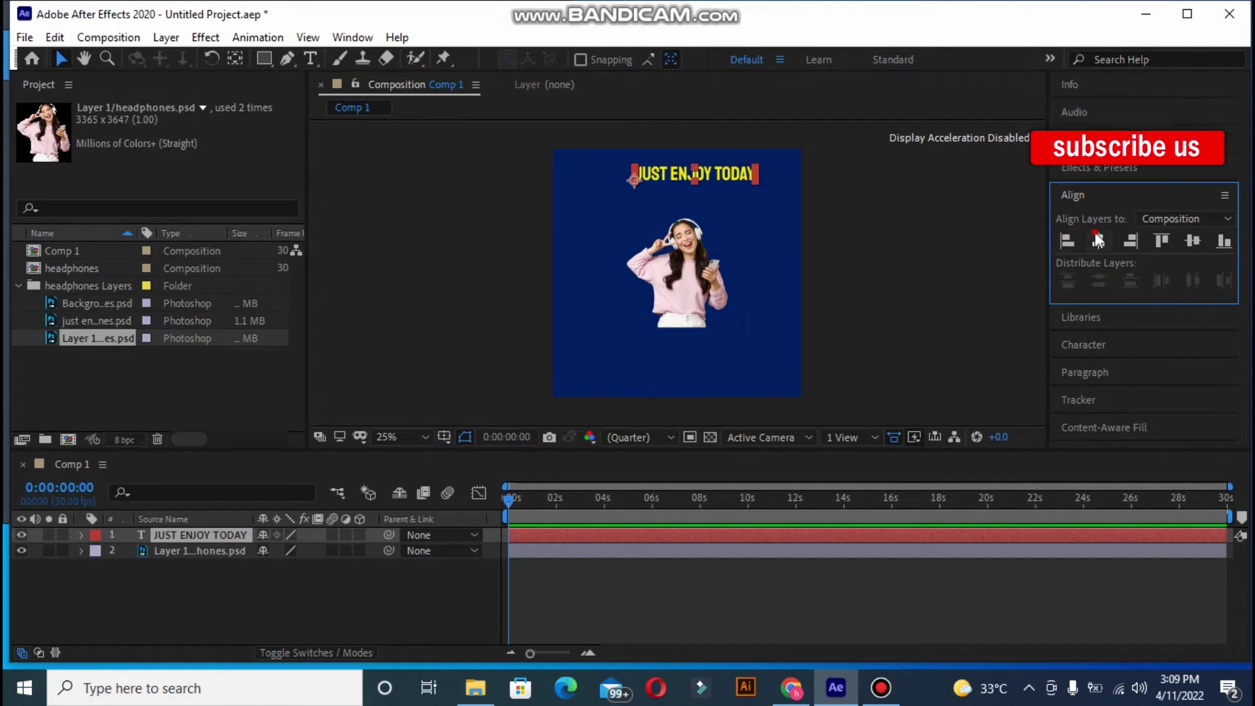
left_click(1194, 242)
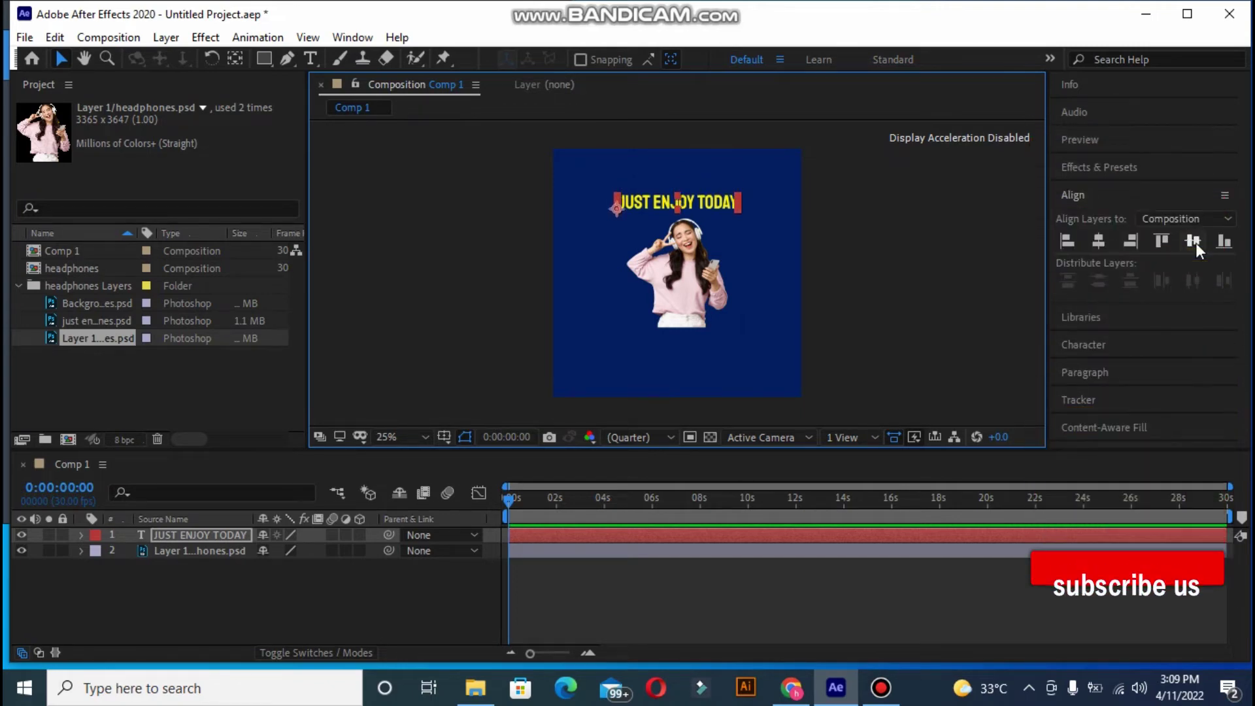
left_click(1195, 241)
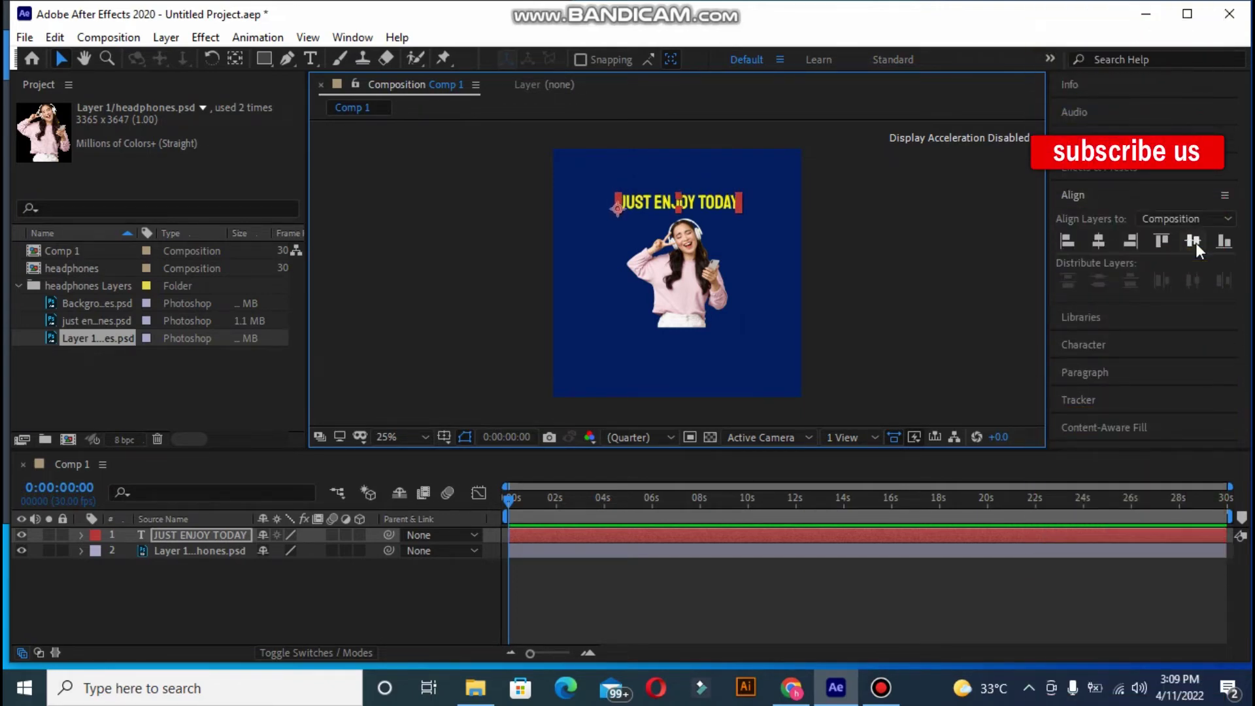
left_click(1100, 243)
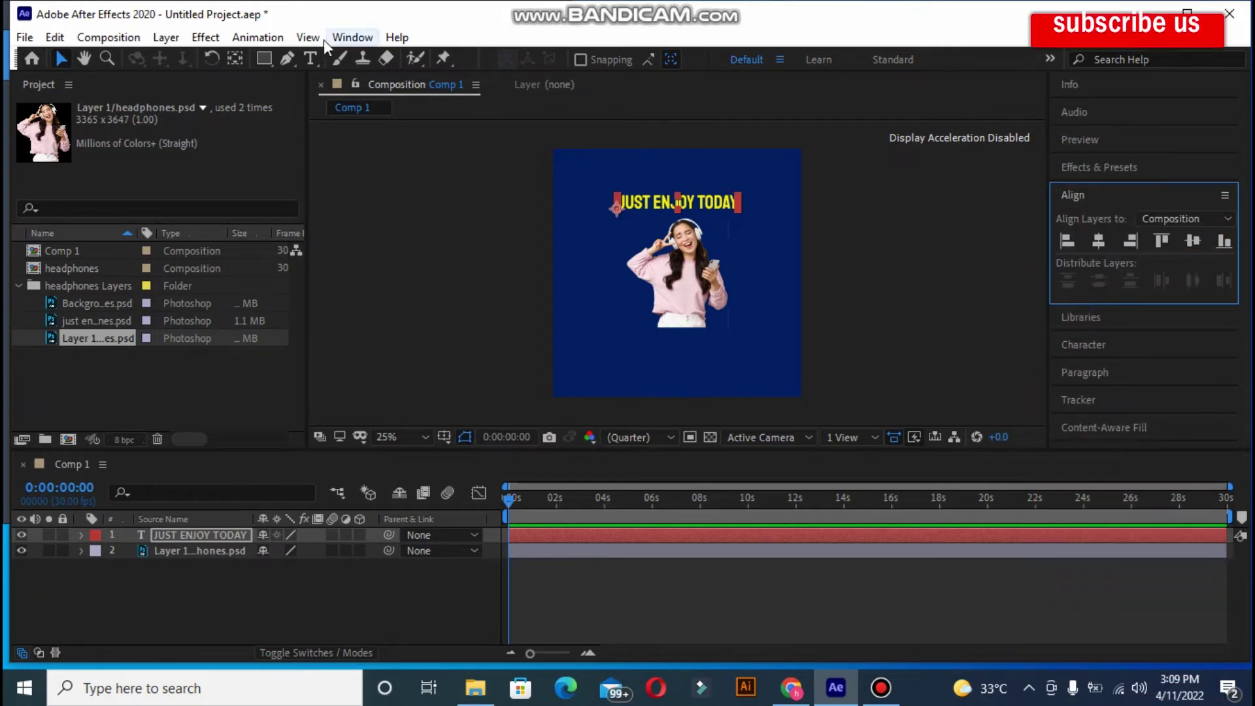
Step: With the Ellipse tool, draw a circular Mask 1 around the girl on the text layer
left_click(264, 58)
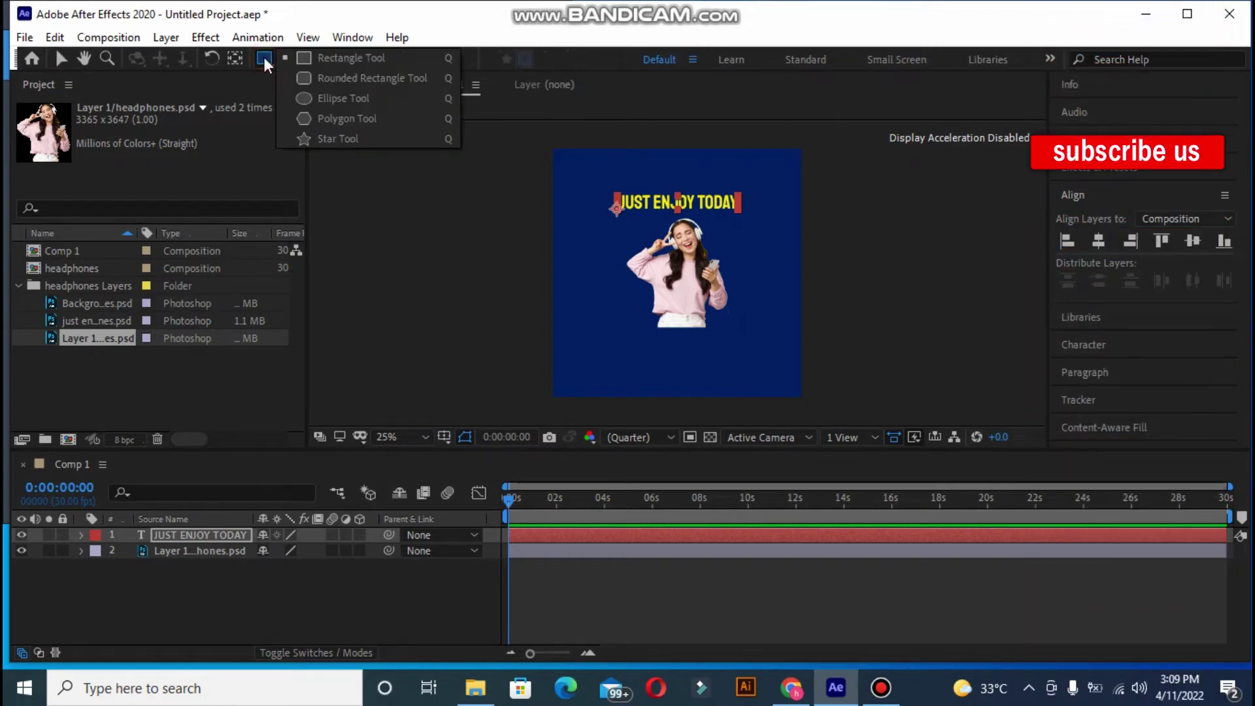
left_click(334, 100)
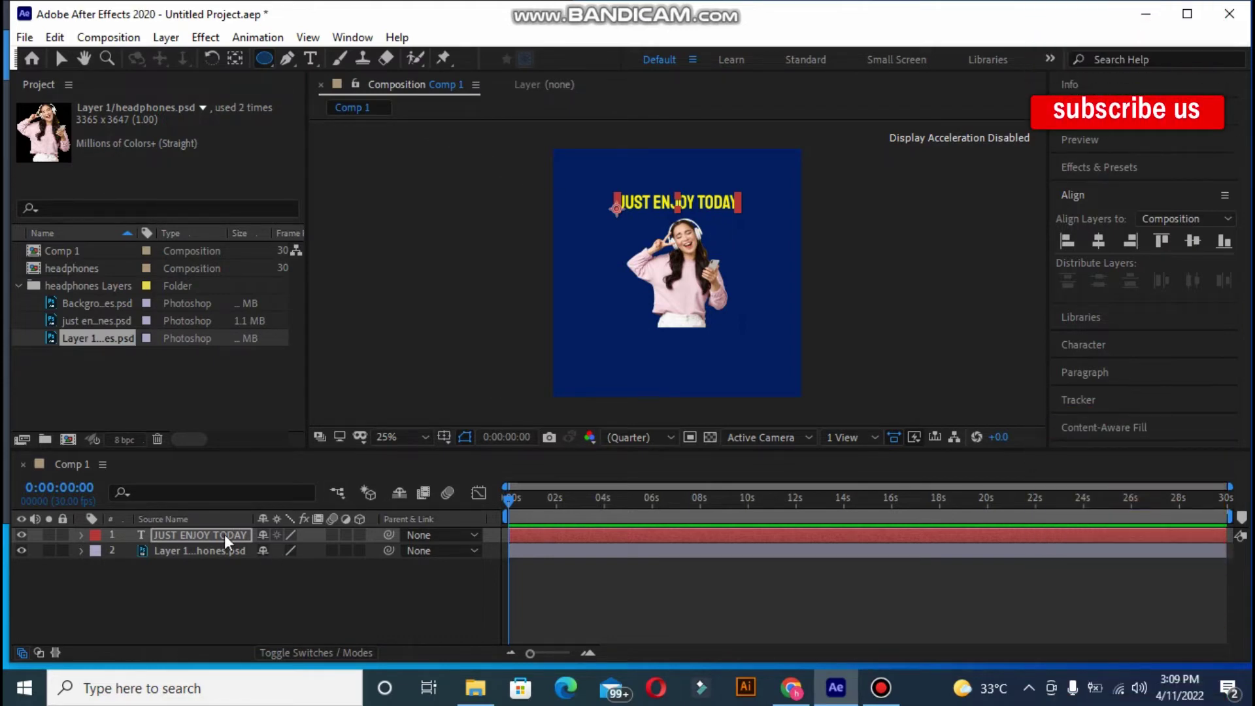
left_click(224, 550)
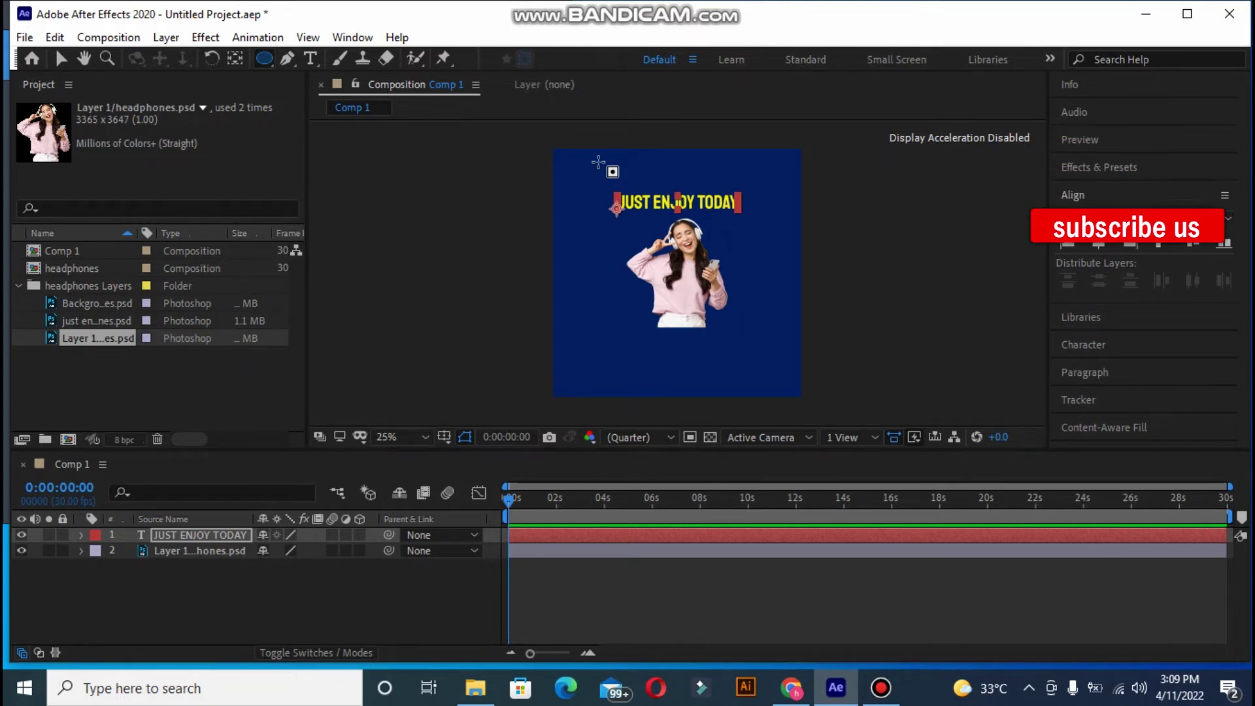
left_click_drag(598, 162, 711, 275)
mouse_move(803, 339)
left_mouse_down()
mouse_move(774, 338)
mouse_move(788, 347)
left_mouse_up()
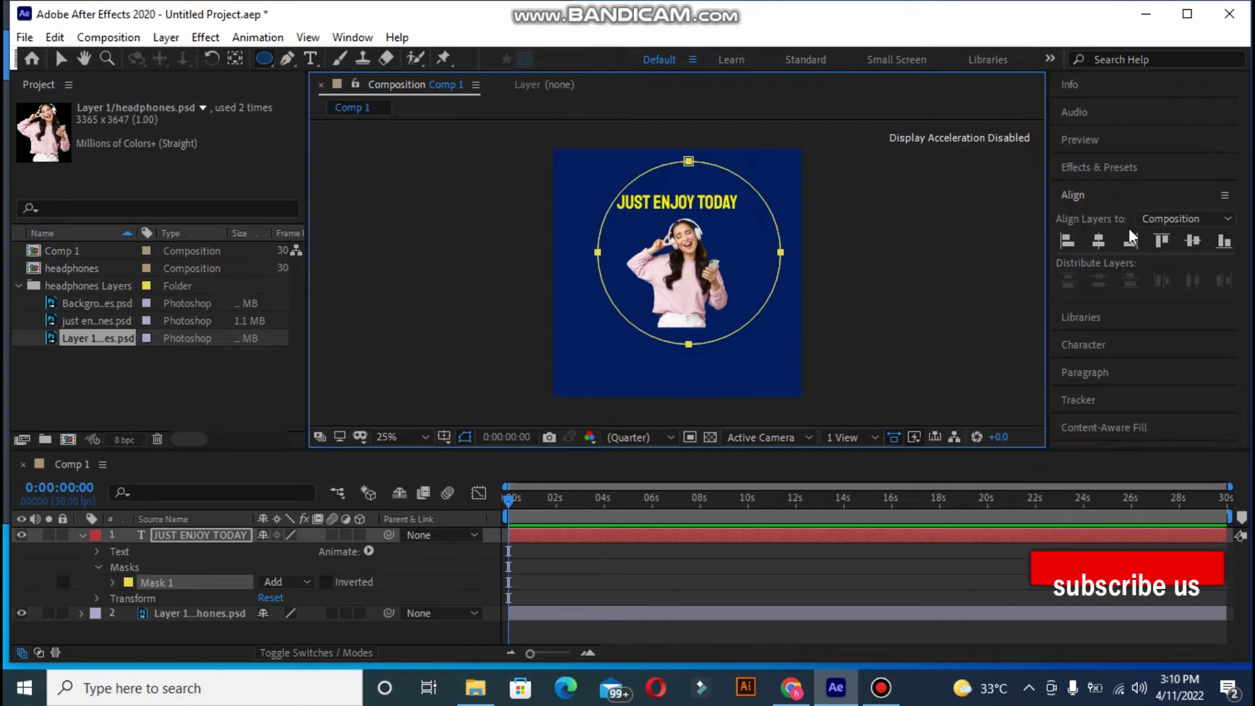
Step: Centre the layer with the Align panel, then undo the vertical centring so the circle surrounds the girl evenly
left_click(1107, 243)
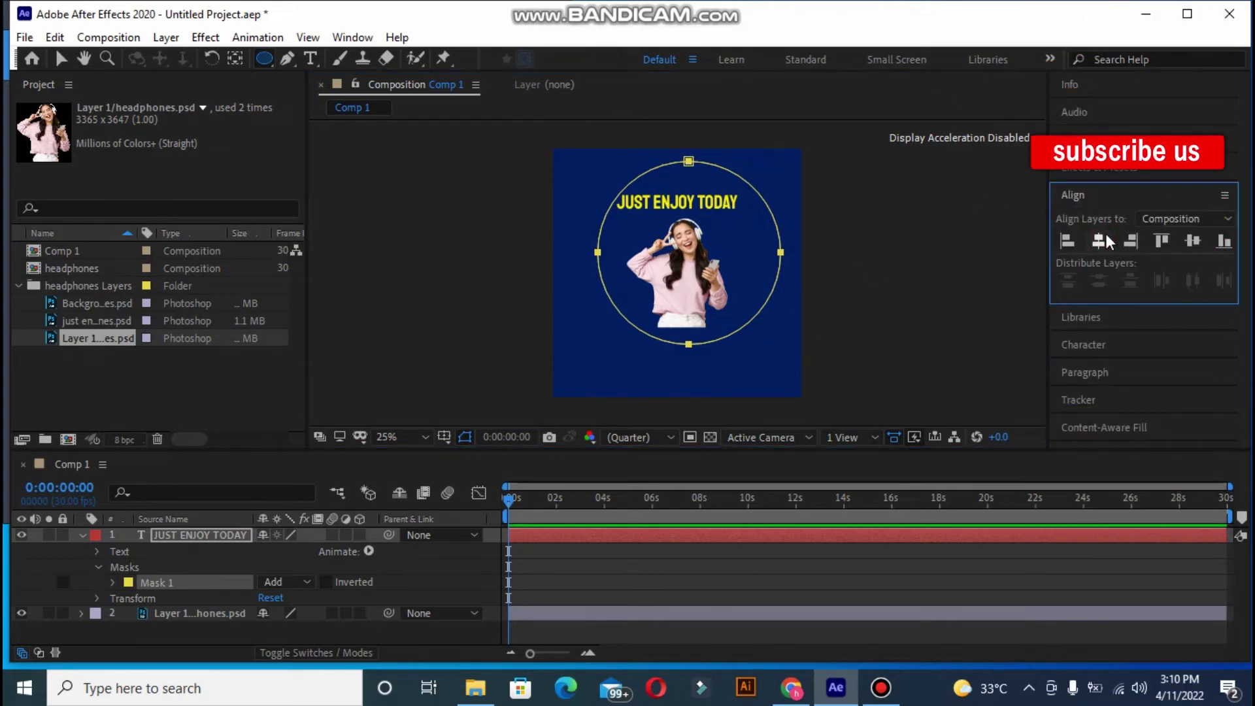
left_click(1199, 240)
key("ctrl+z")
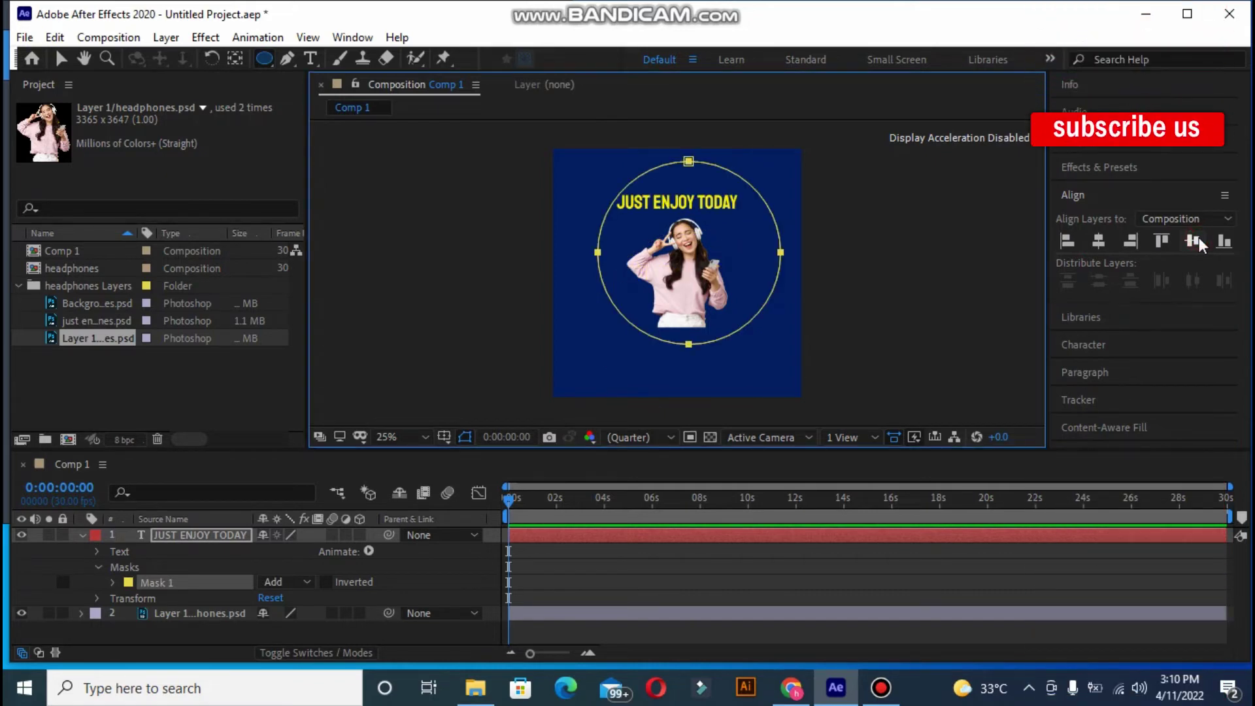
key("ctrl+z")
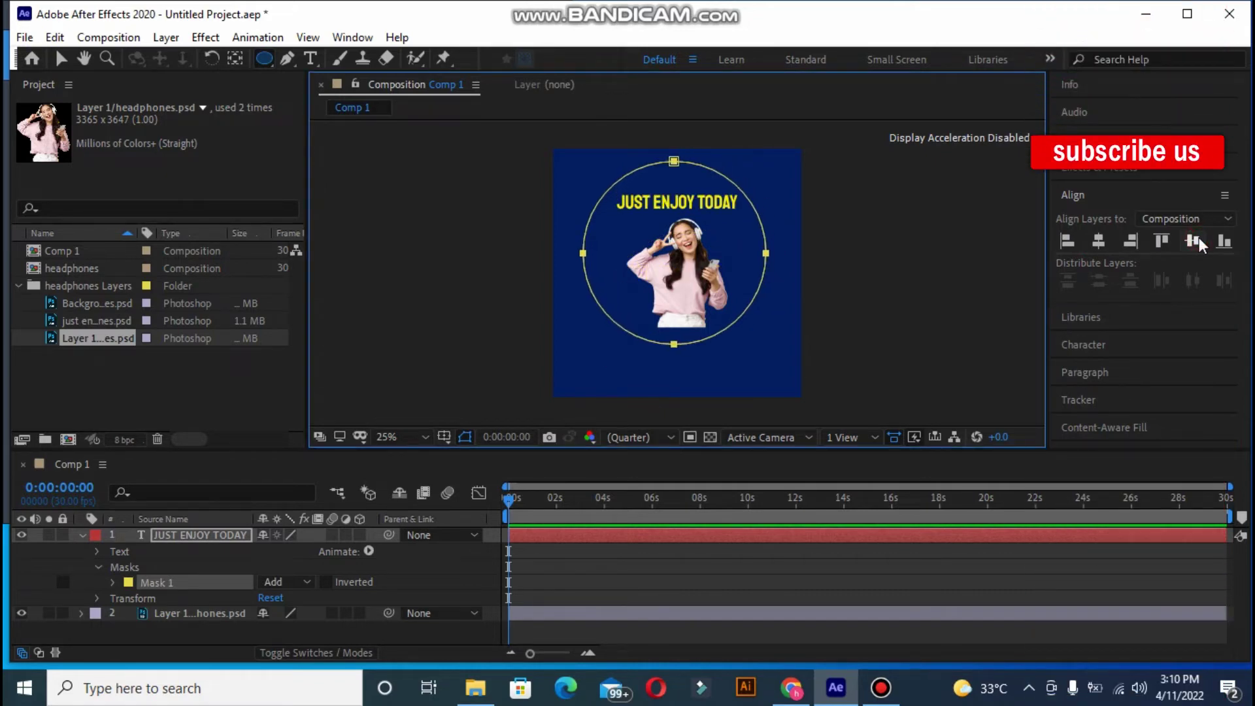
key("ctrl+z")
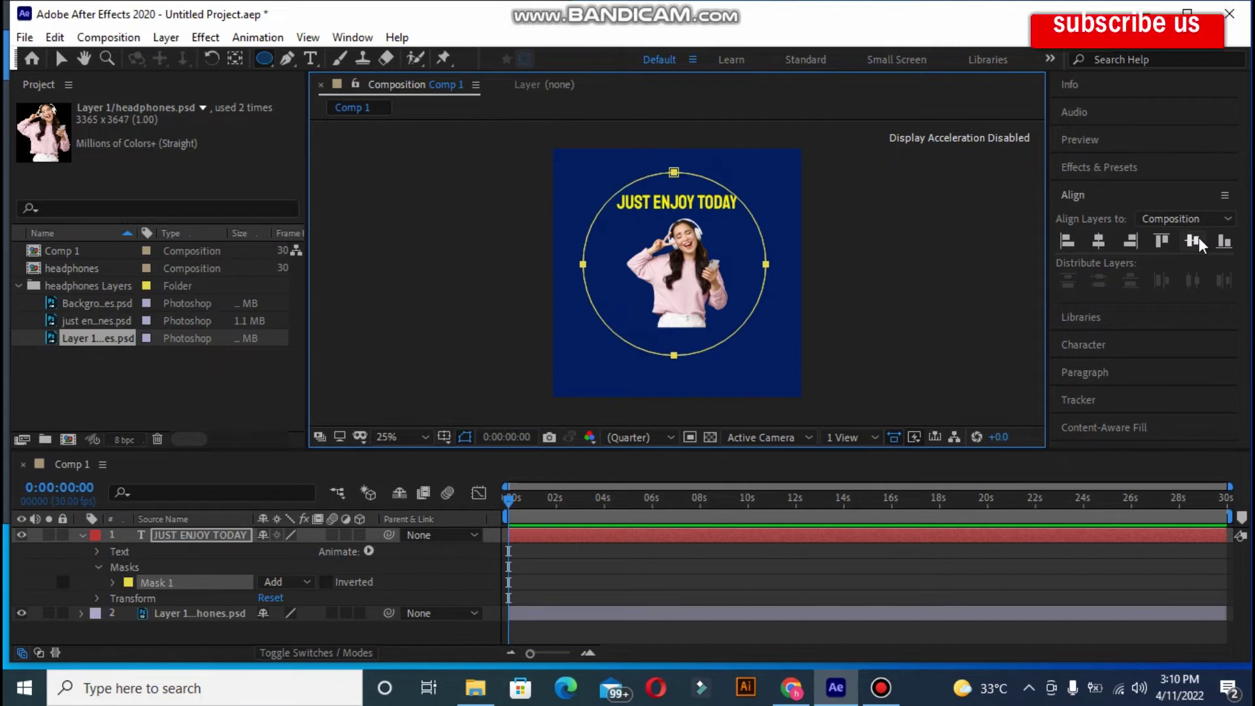
key("ctrl+z")
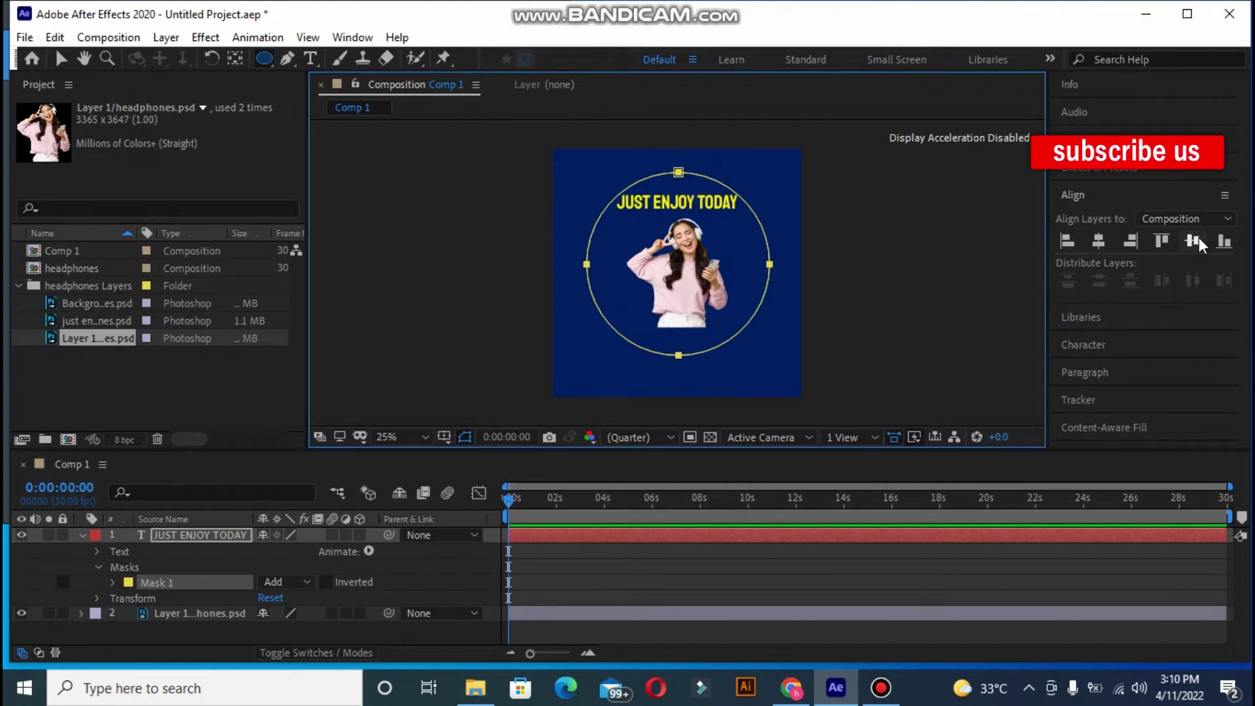
key("ctrl+z")
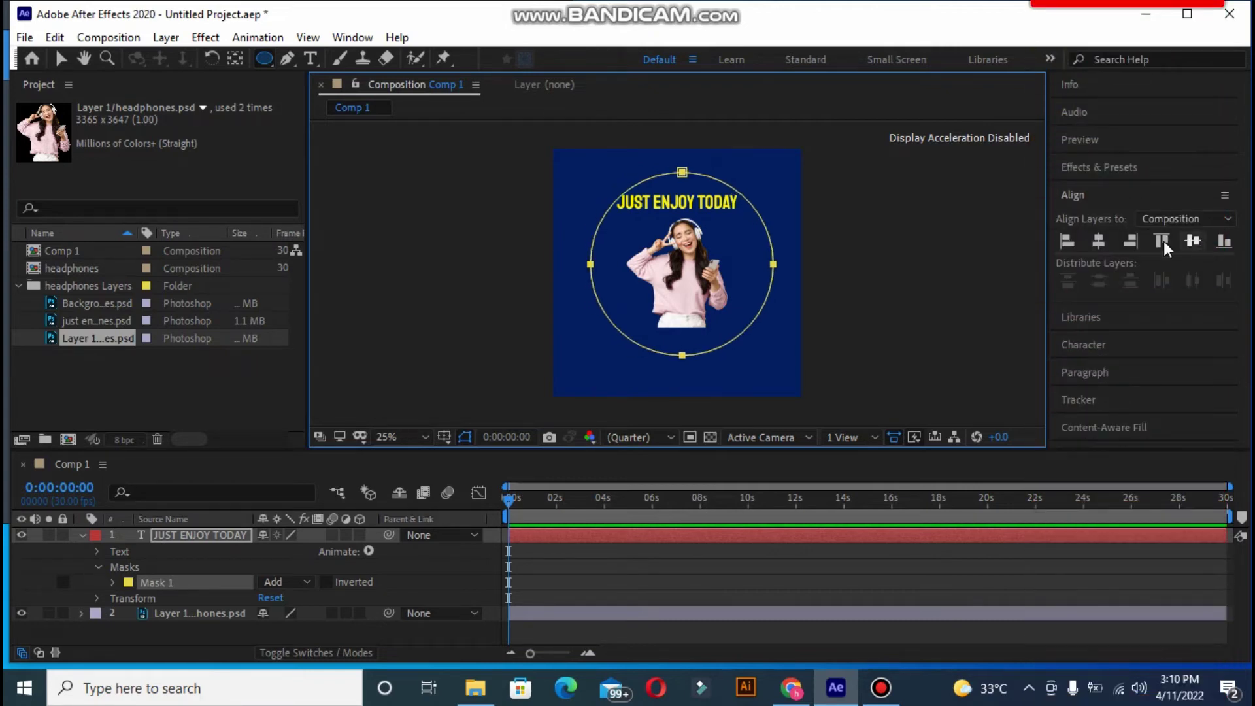
Step: Set the text layer's Path Options Path to Mask 1
left_click(97, 549)
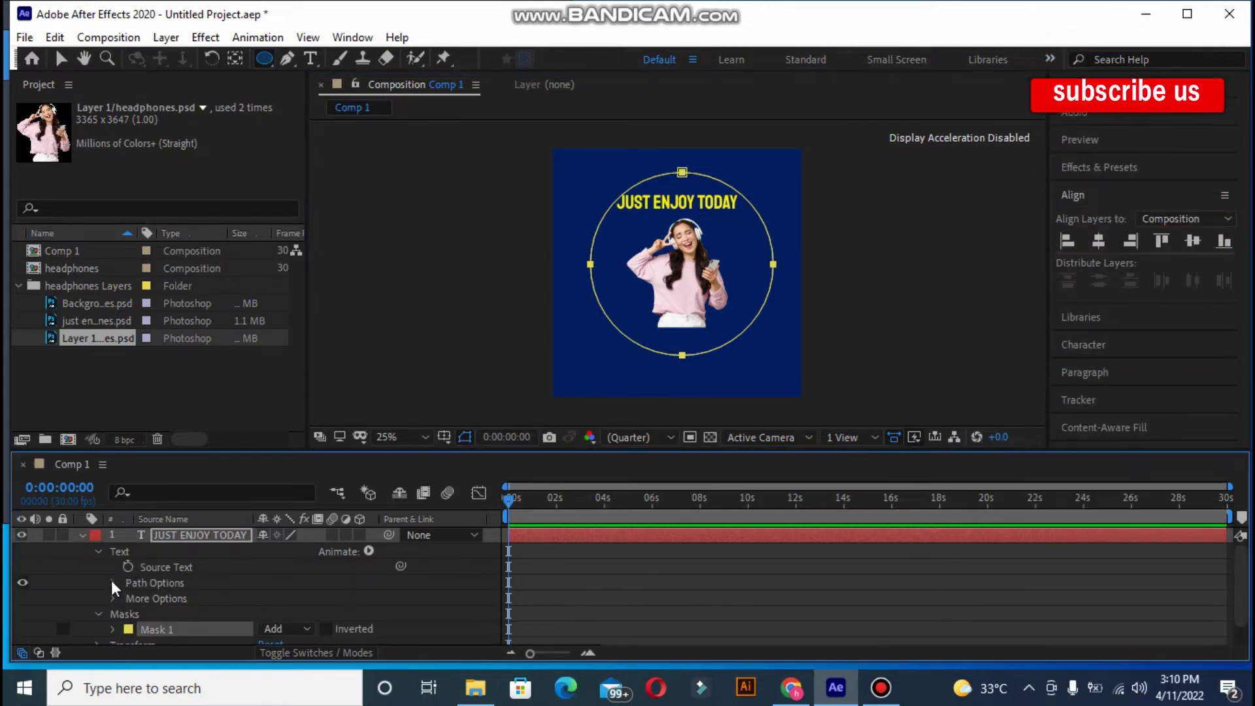
left_click(113, 583)
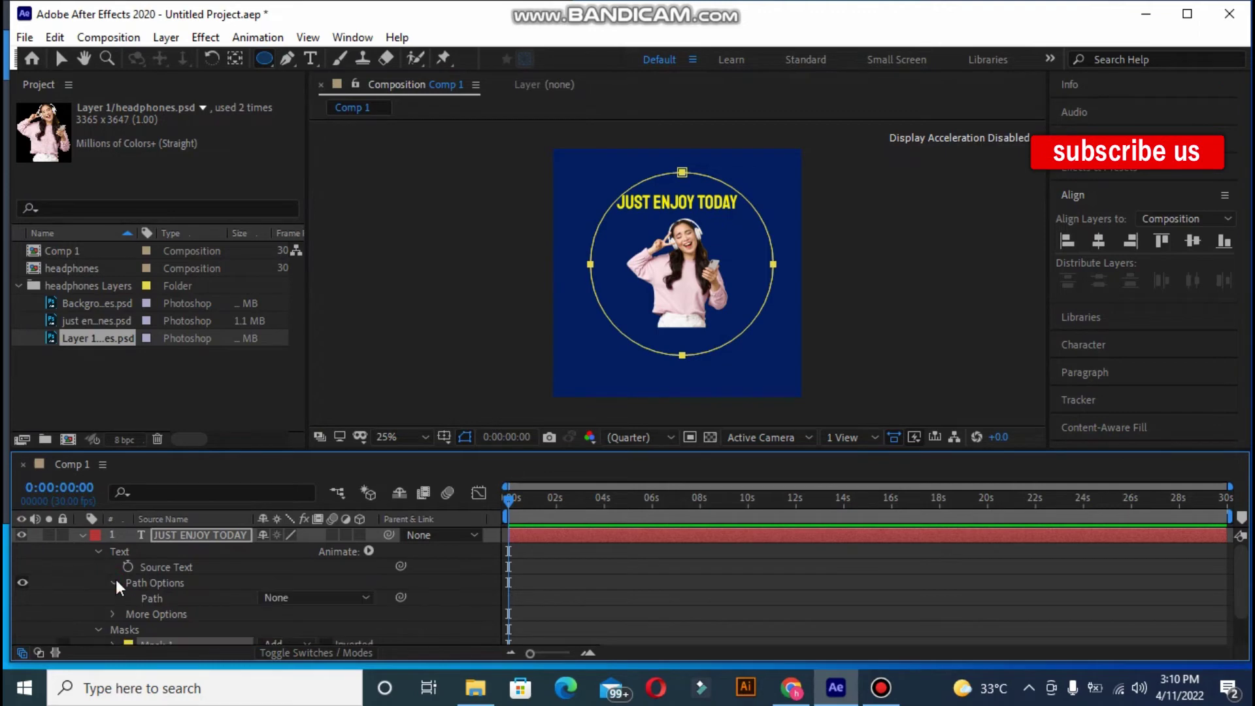
left_click(305, 599)
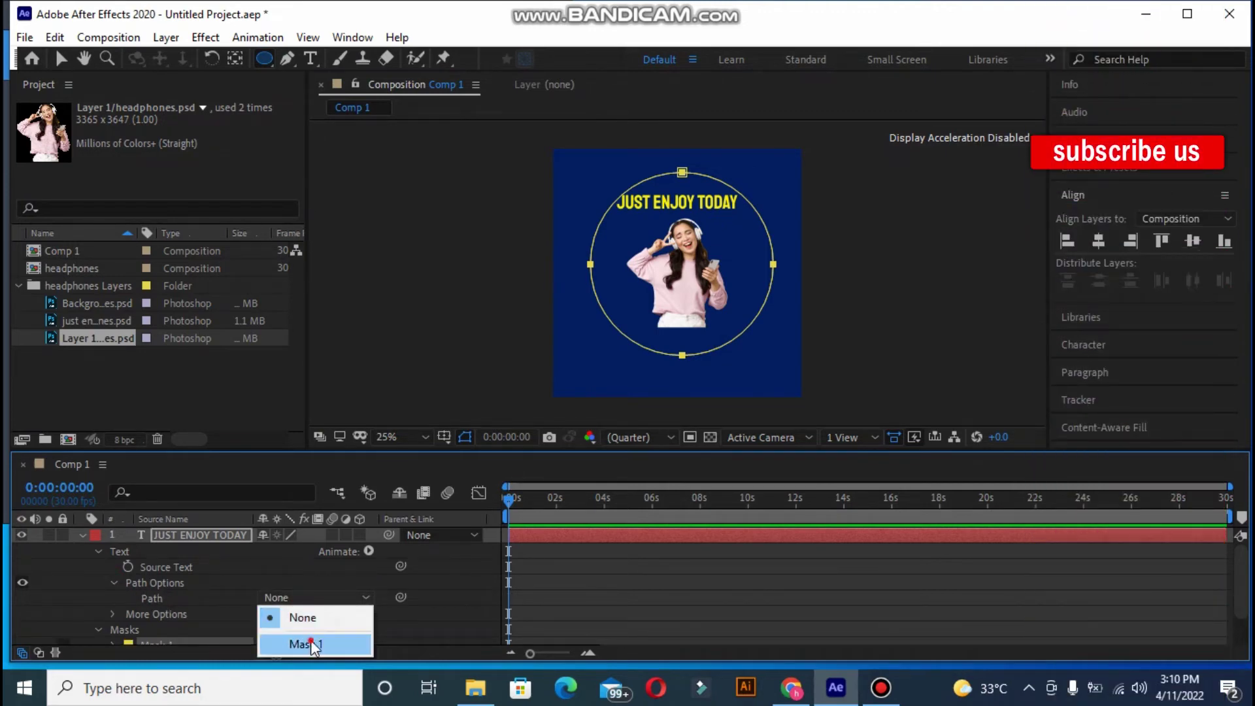
left_click(311, 644)
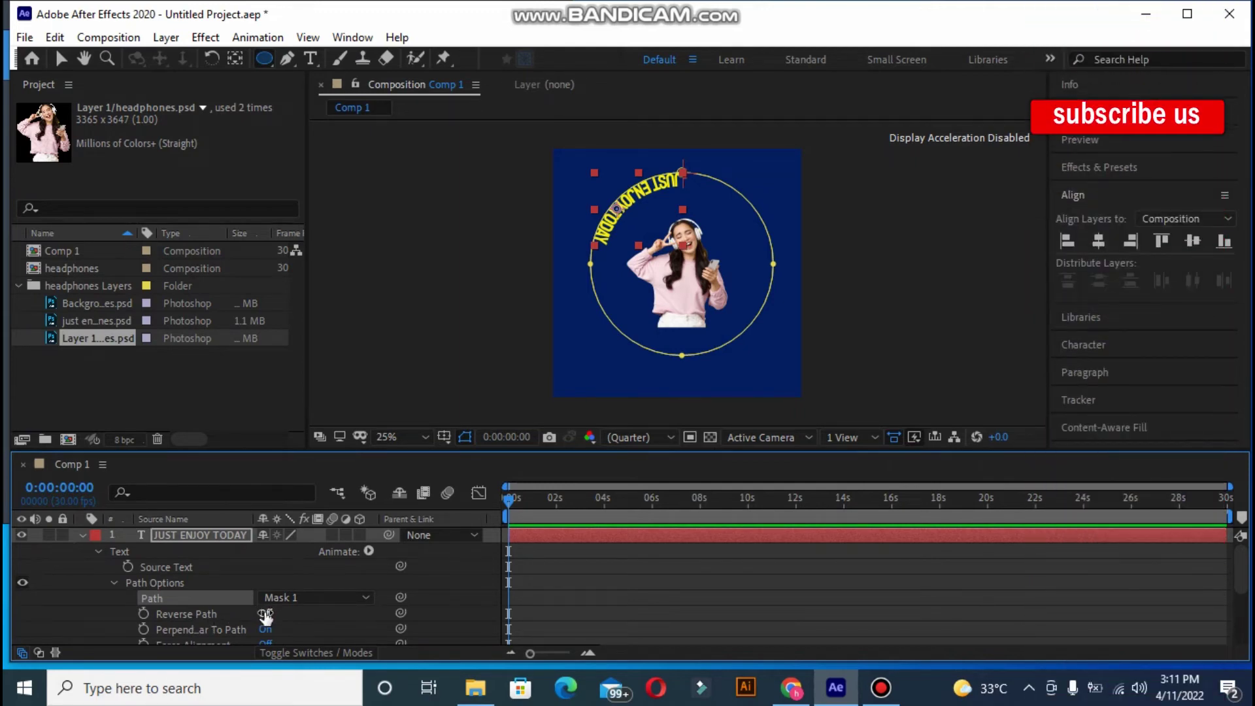
Step: Turn Reverse Path on, check the circle mask, and begin editing the curved text
left_click(266, 614)
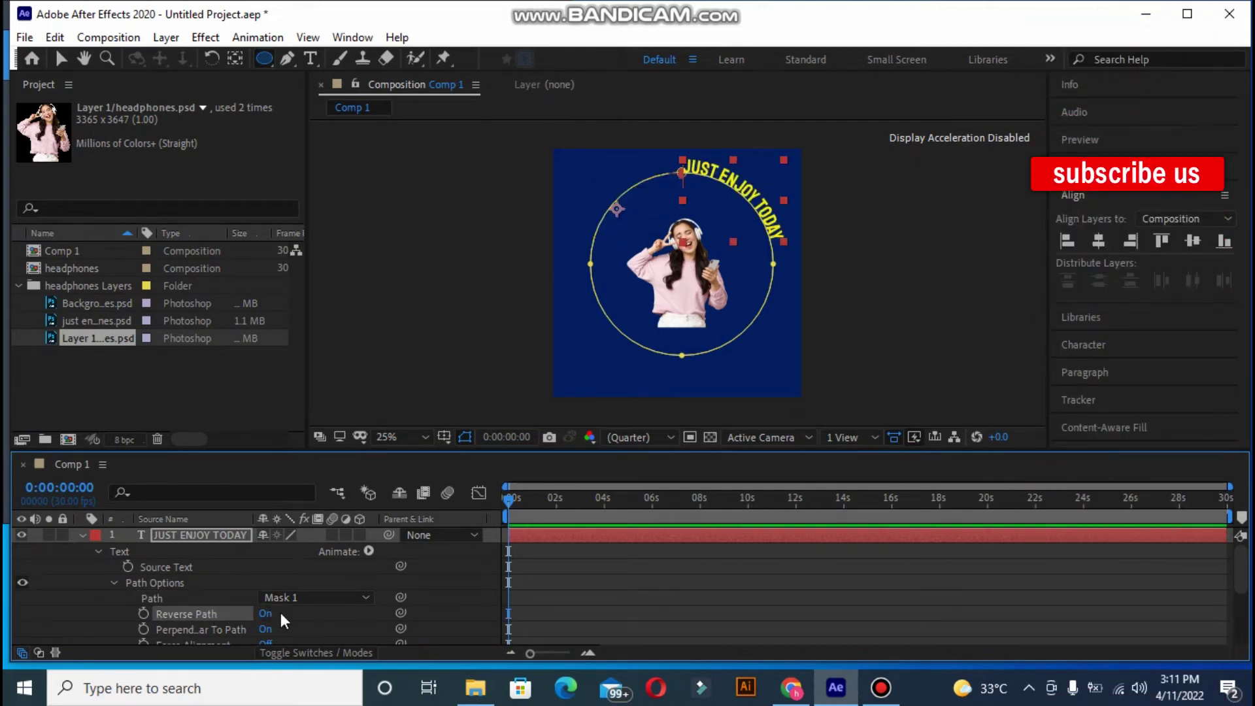
scroll(280, 613, "down", 3)
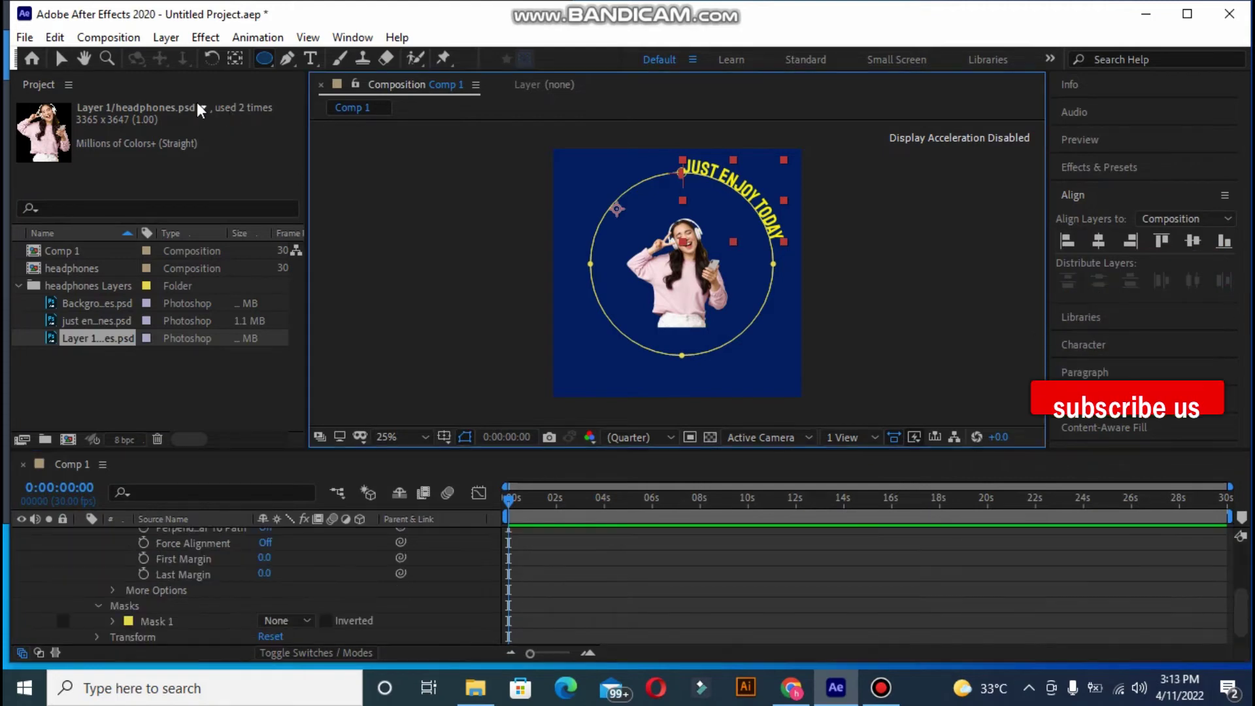
left_click(63, 59)
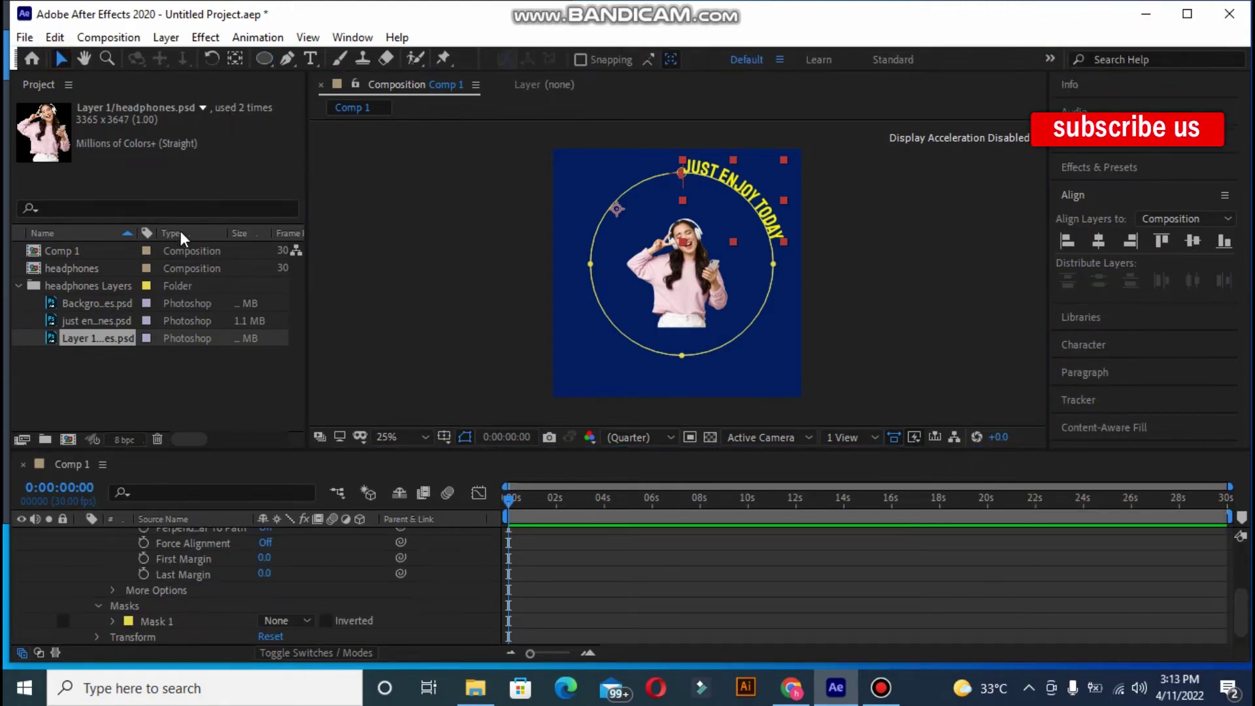
double_click(775, 246)
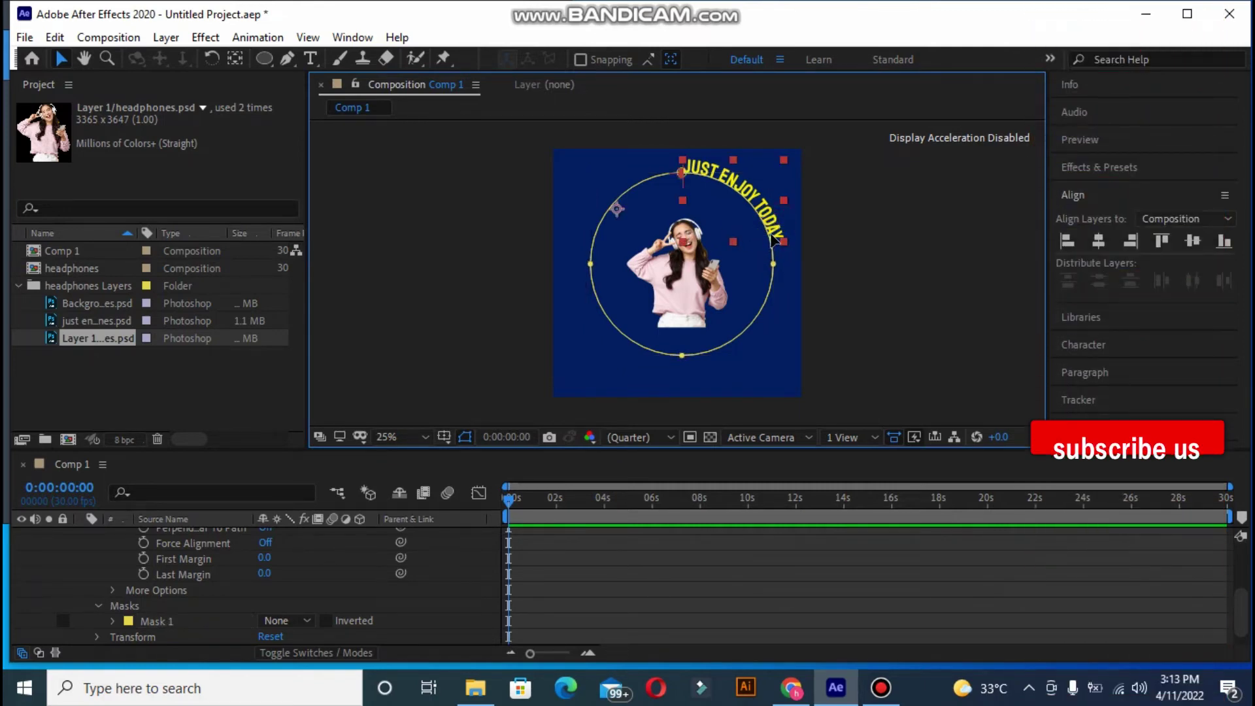
double_click(772, 238)
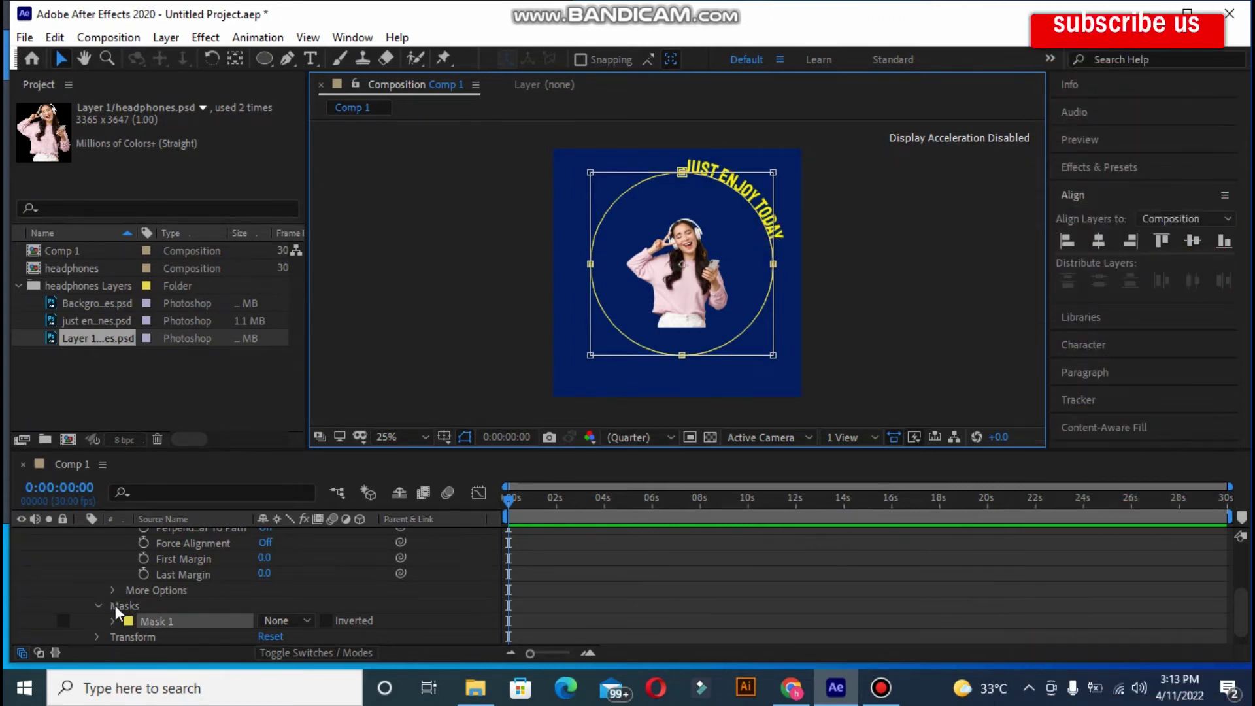
left_click(132, 604)
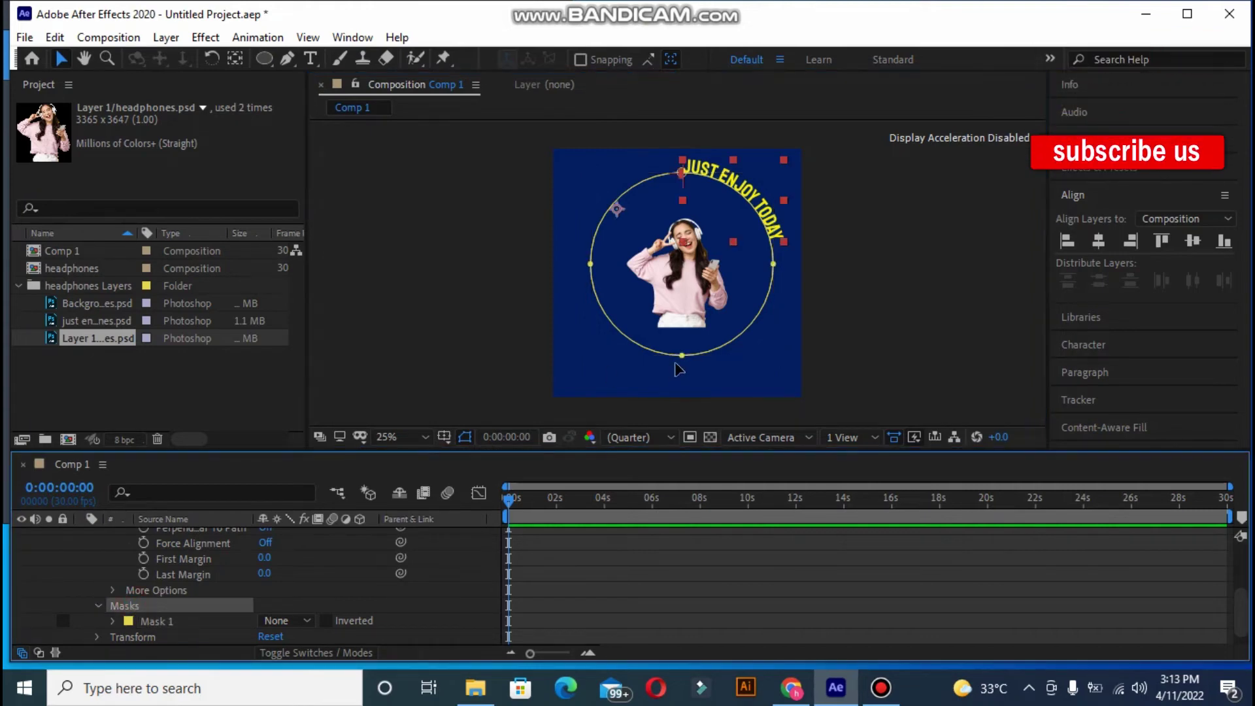
double_click(771, 219)
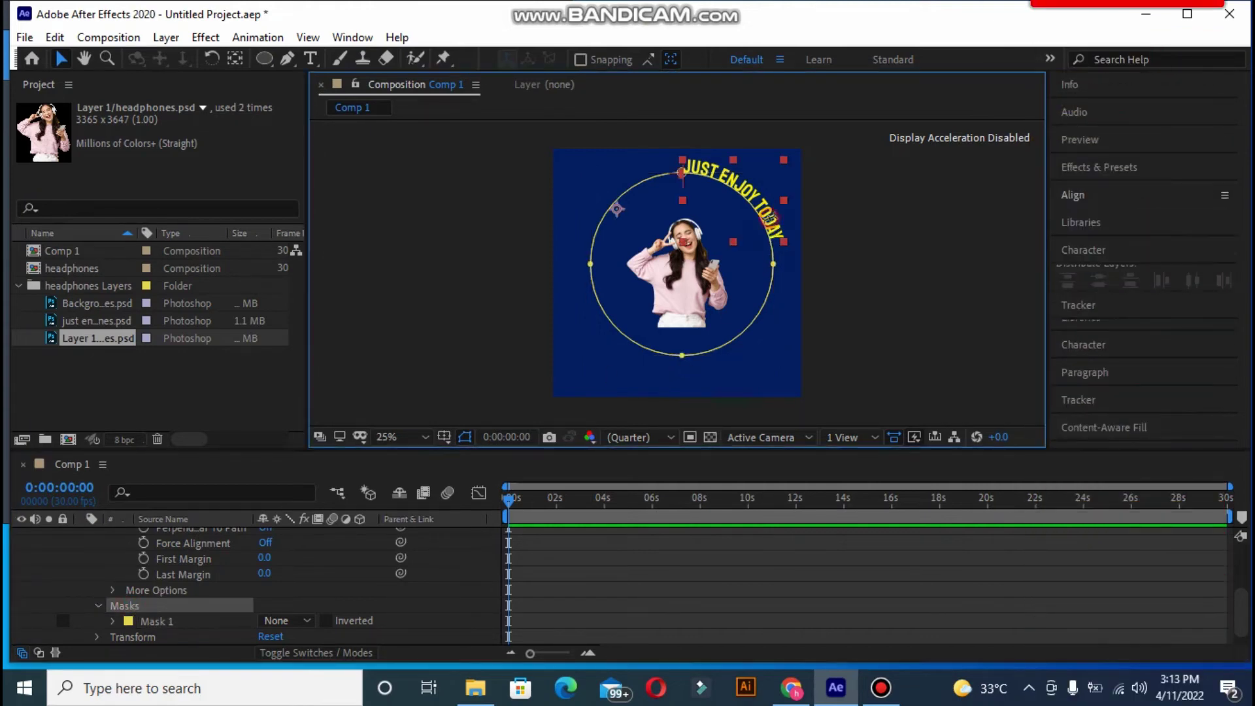
Step: Paste extra JUST ENJOY TODAY copies along the circle, delete the surplus, and select all the text
left_click(777, 242)
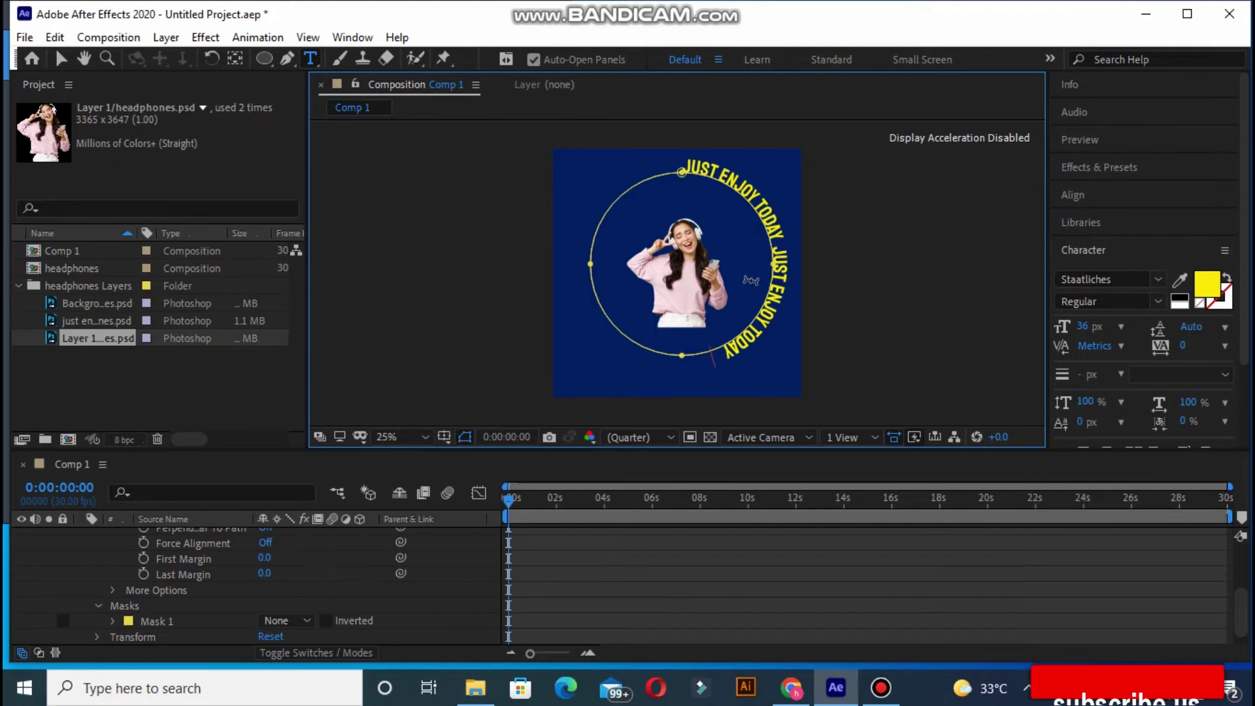
type("JUST ENJOY TODAY")
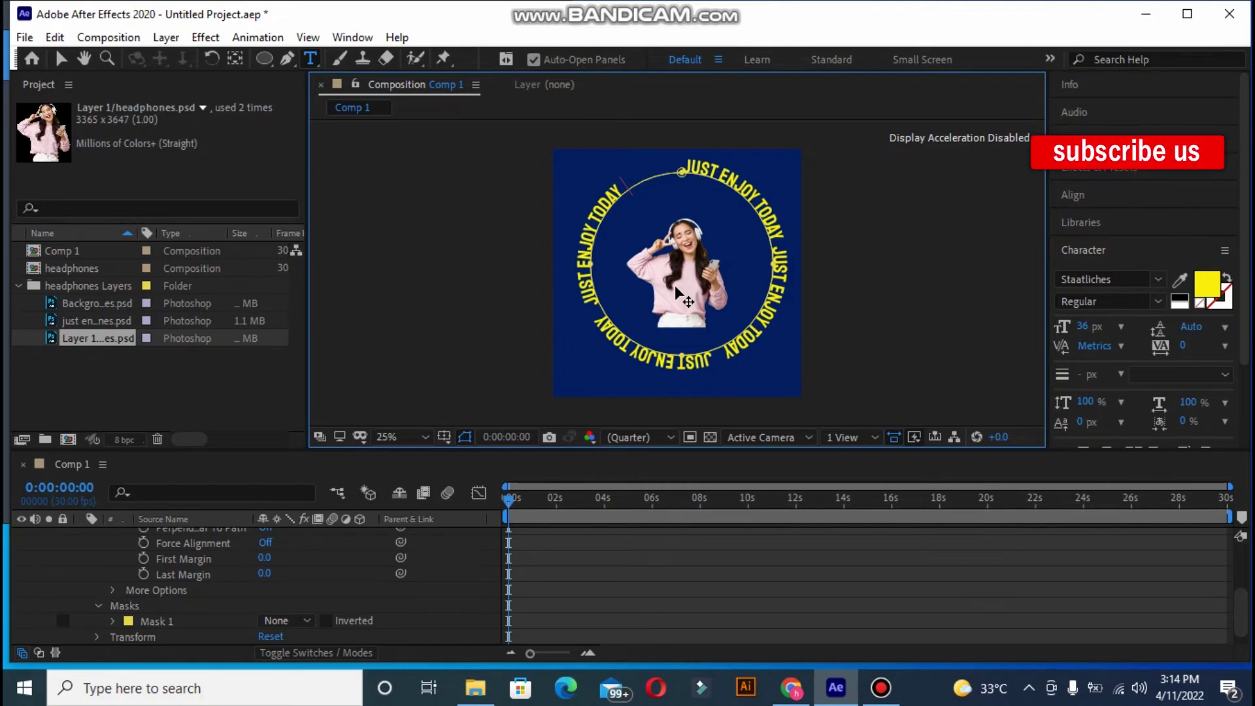
key("BackSpace")
key("BackSpace")
key("BackSpace")
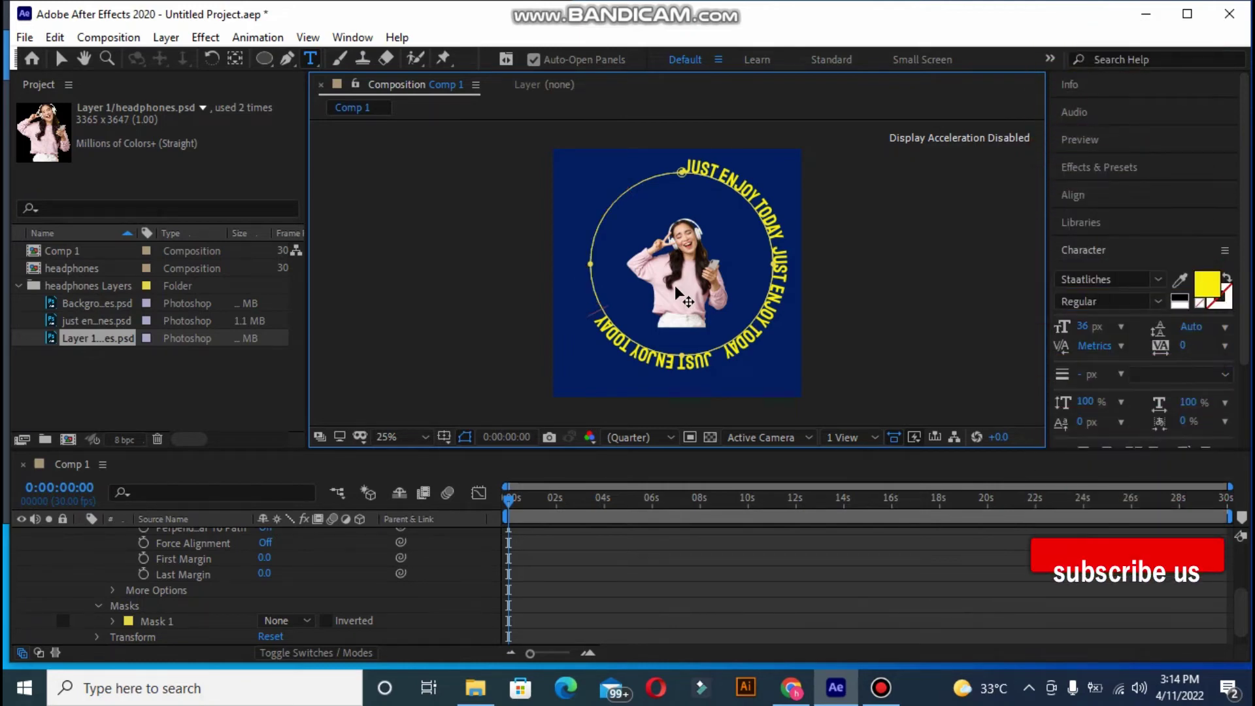
key("BackSpace")
key("BackSpace")
key("BackSpace")
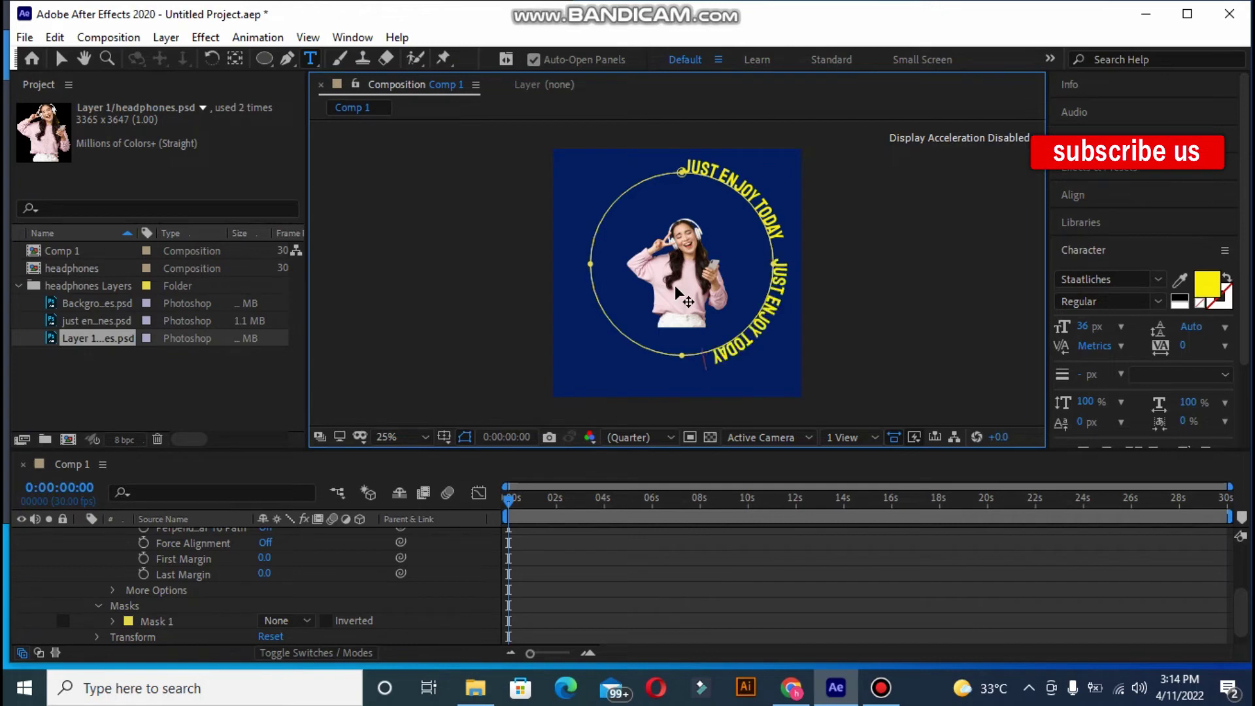
key("BackSpace")
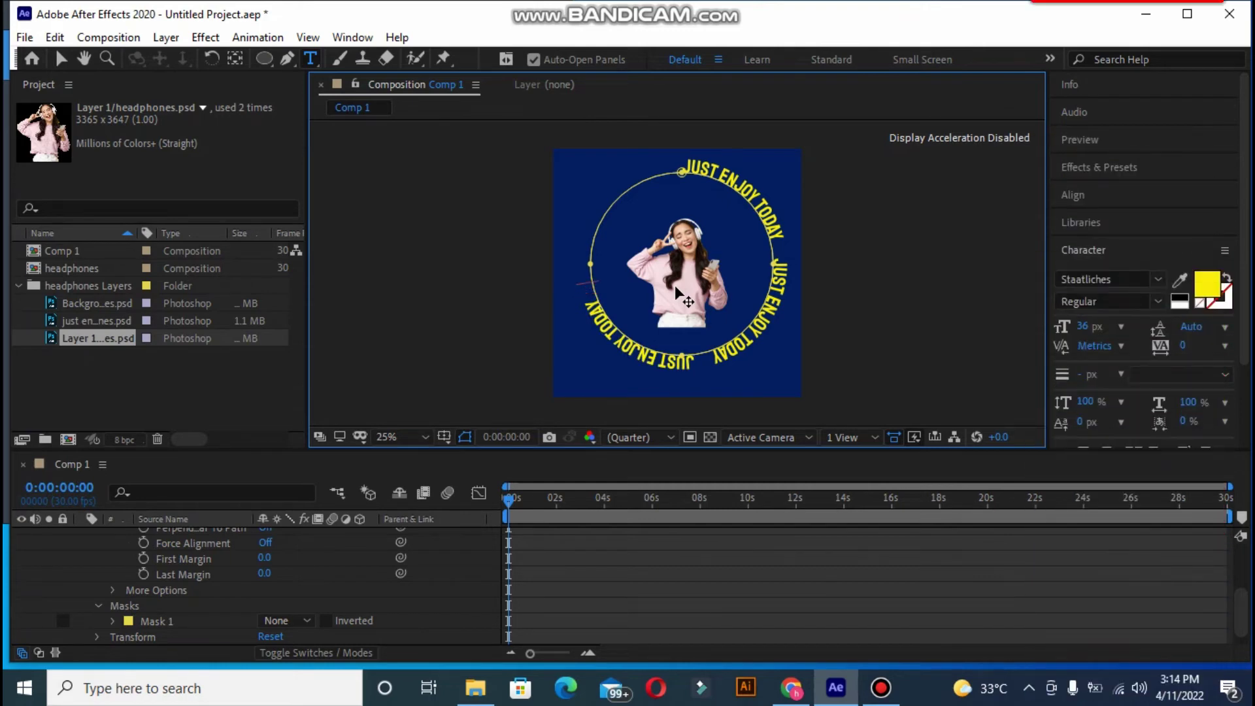
key("ctrl+v")
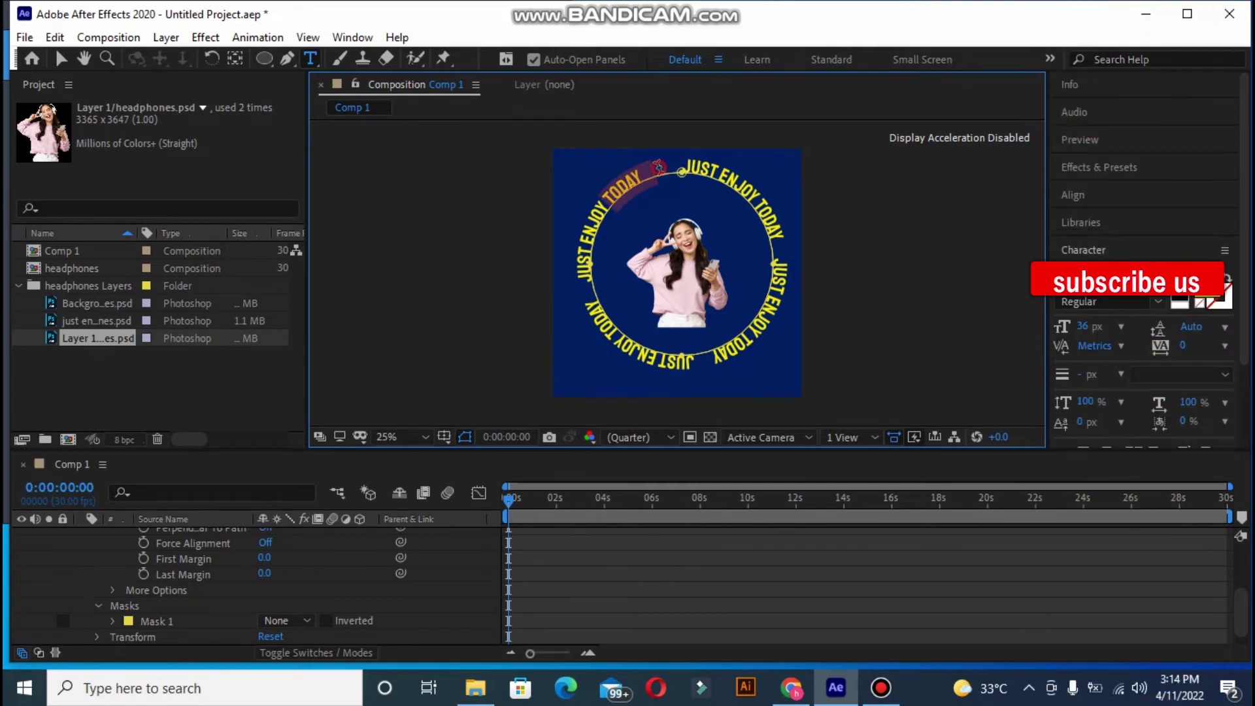
key("ctrl+a")
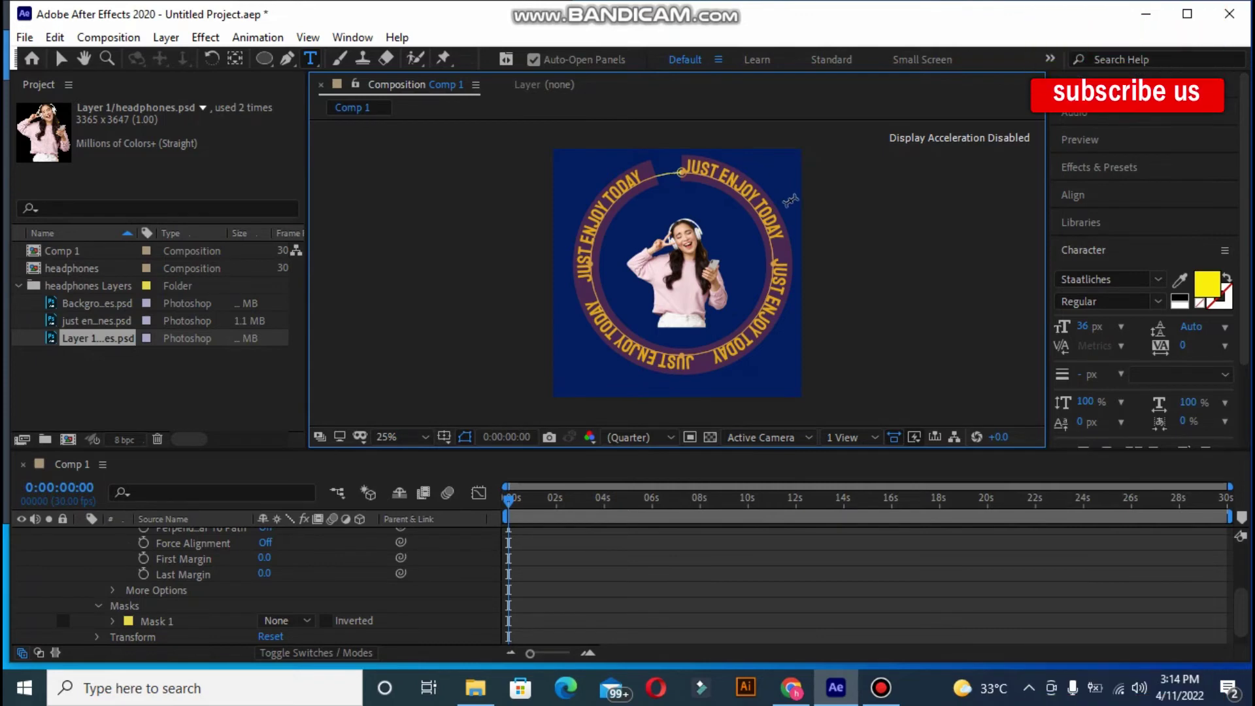
Step: Set the circular text's font size to 30 px from the list, then type a new size value
left_click(1121, 327)
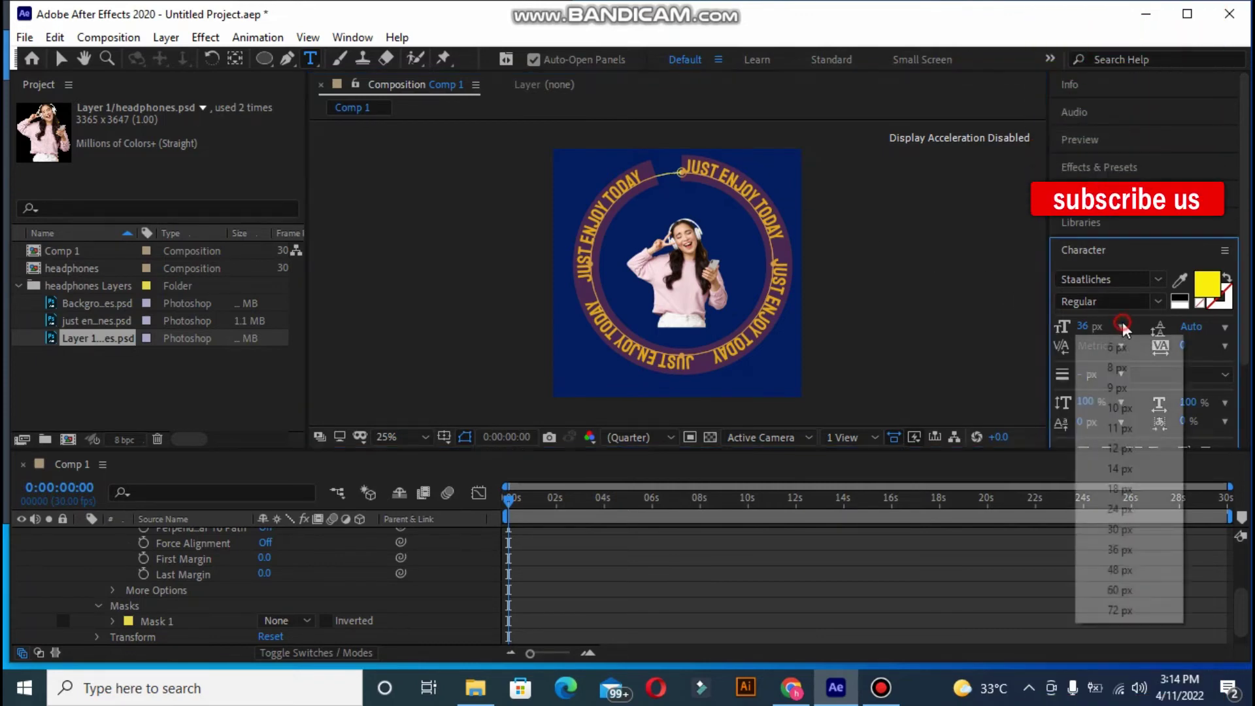
left_click(1113, 529)
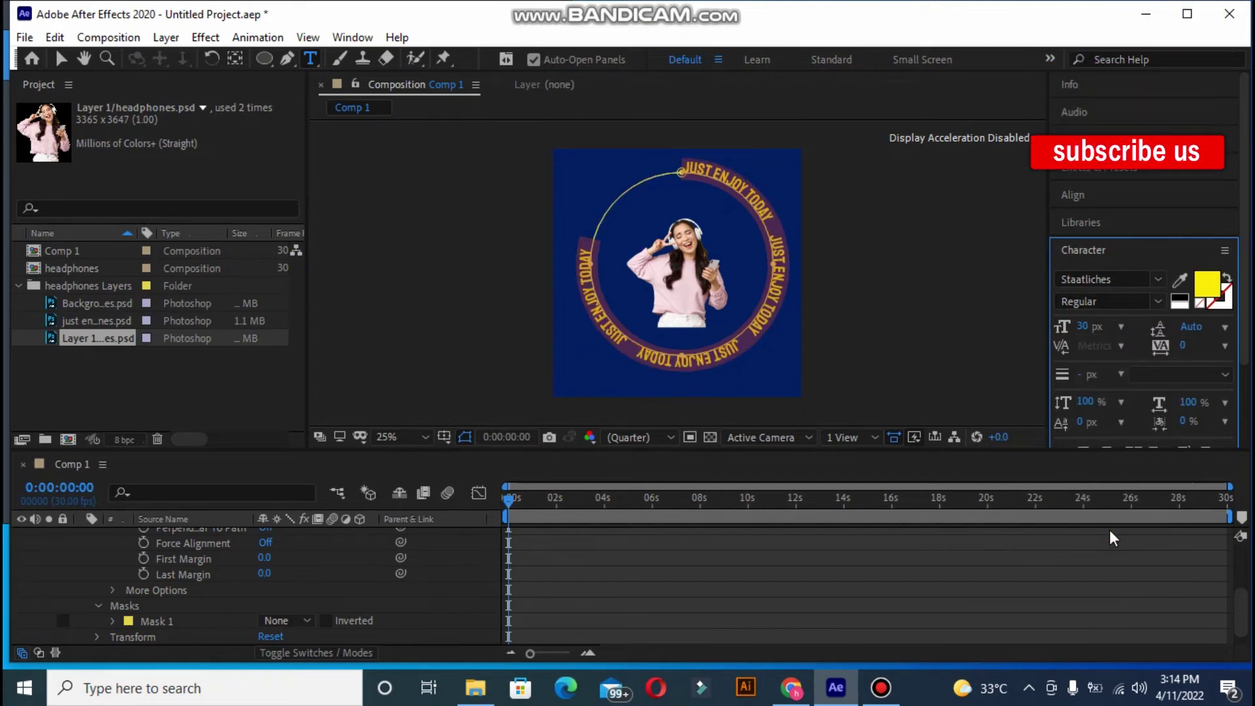
left_click(1085, 326)
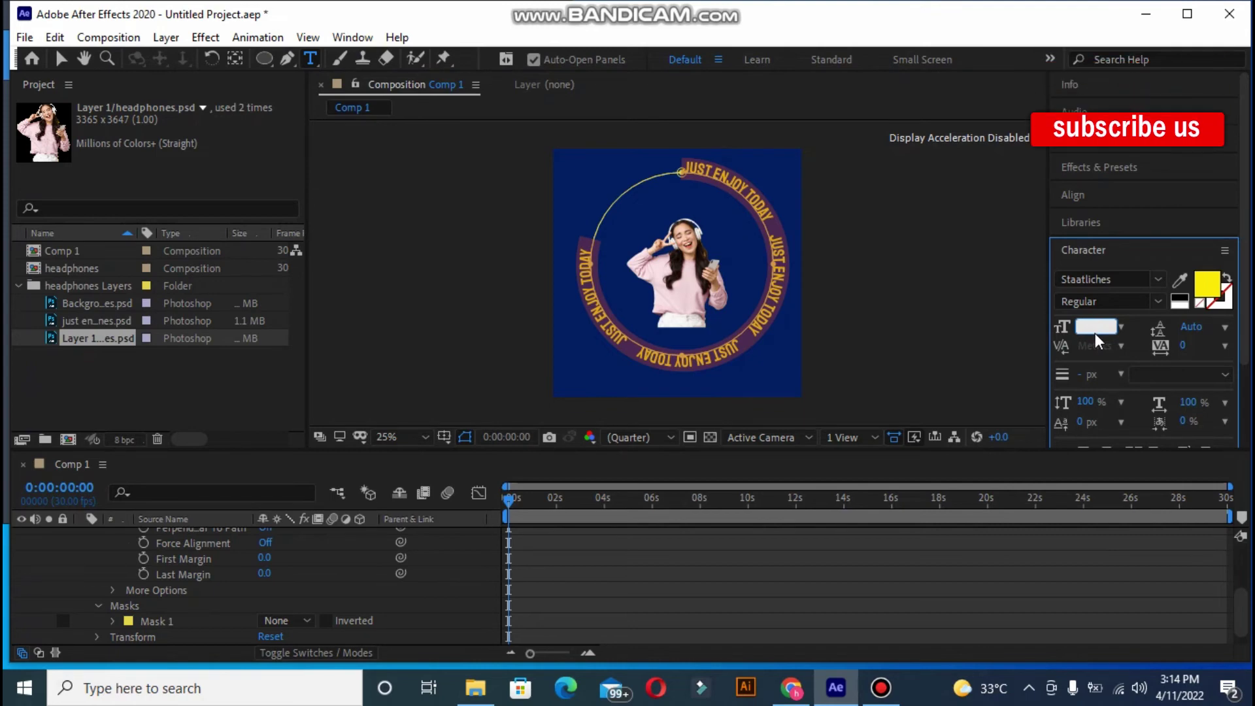
type("32")
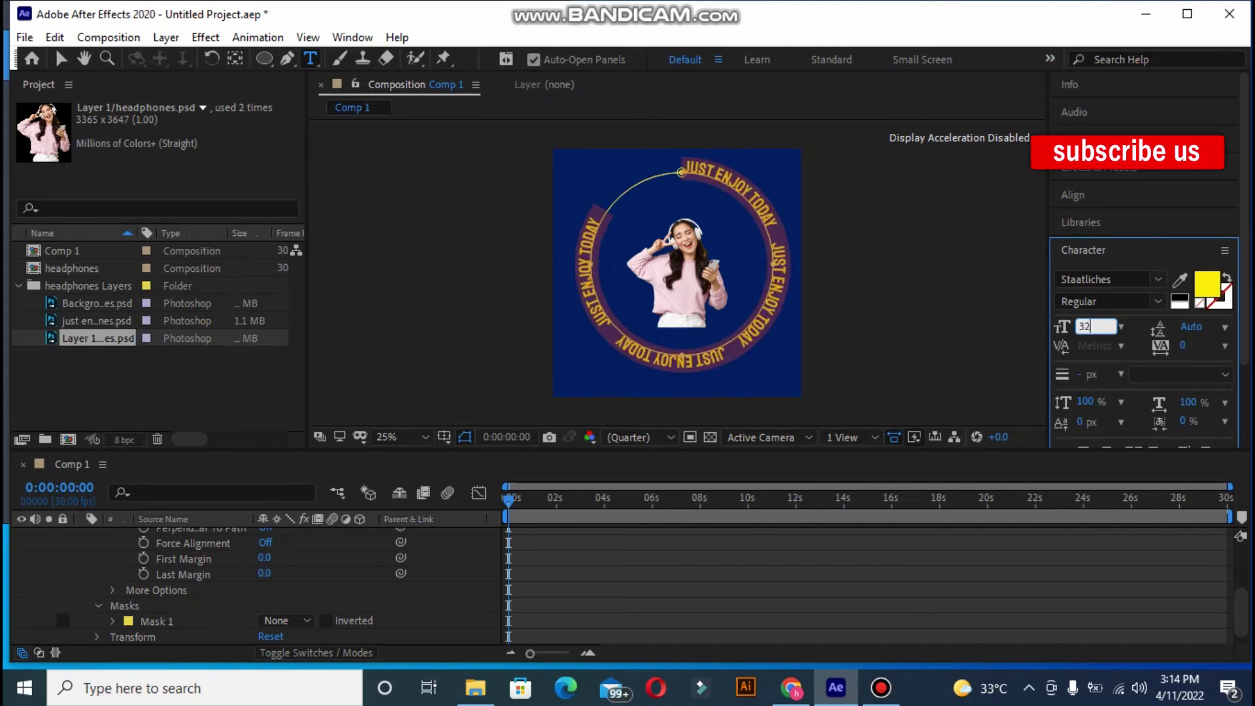
key("BackSpace")
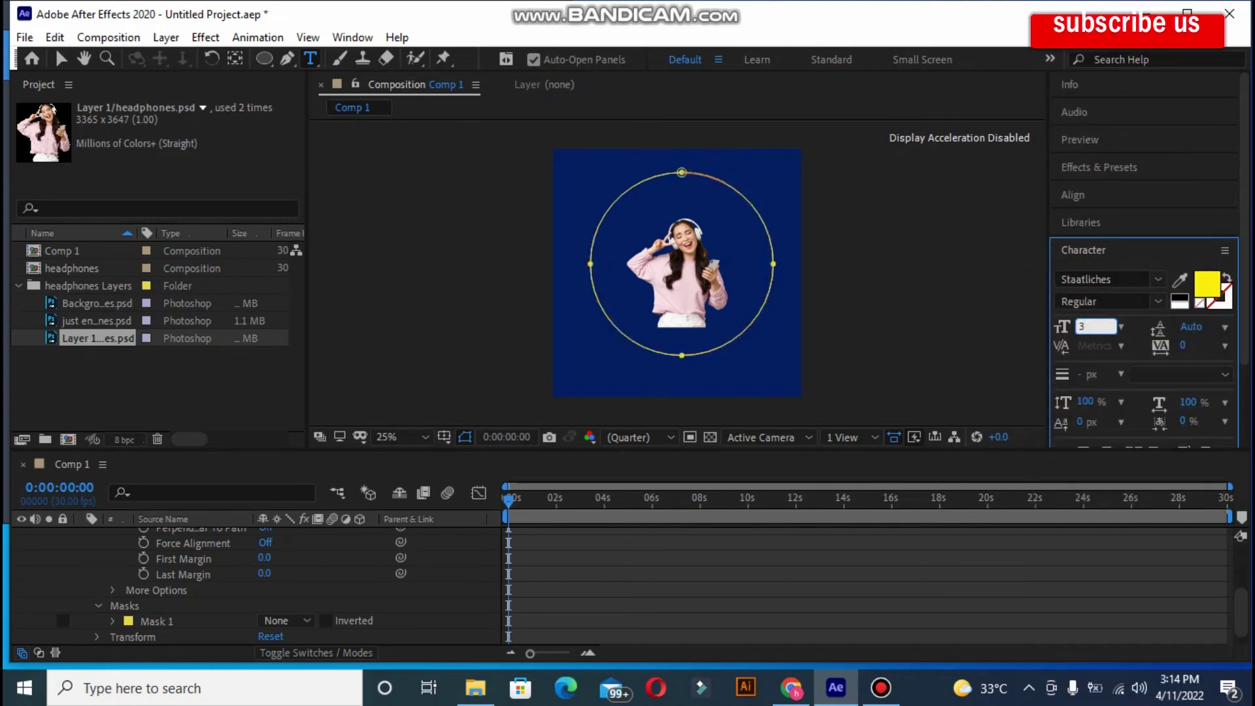
type("7")
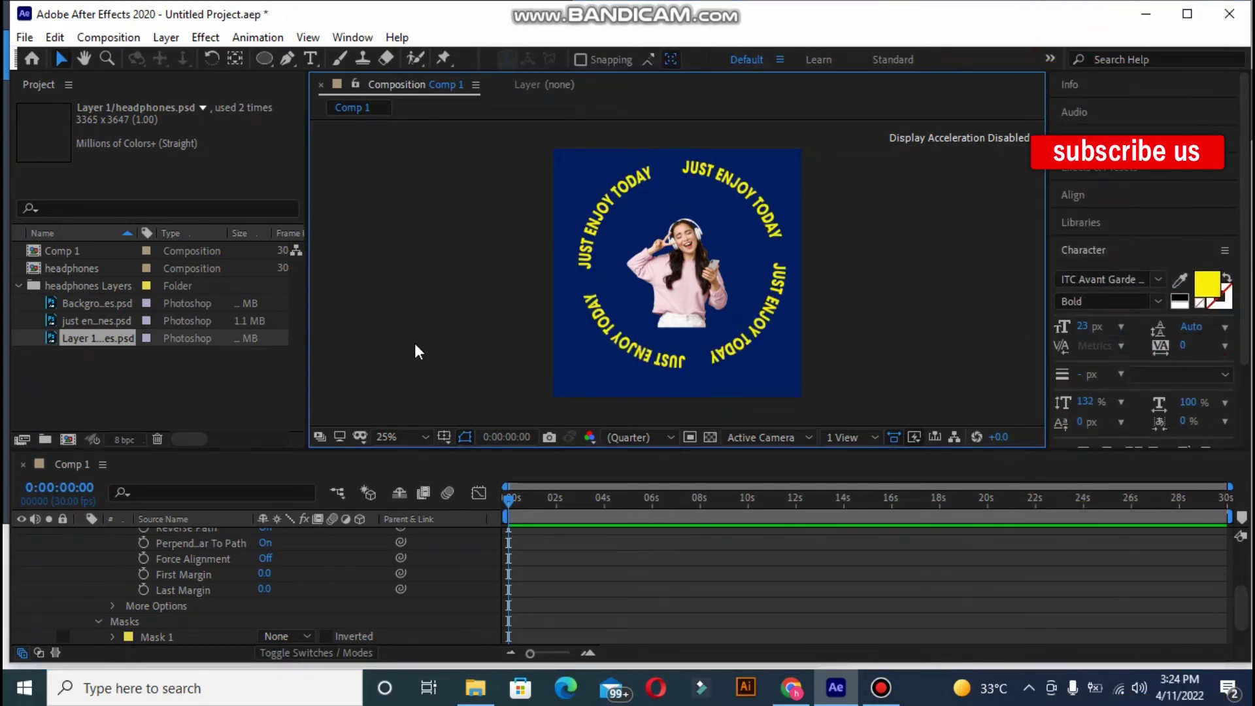
Step: Add the expression time * 200 to the circular text layer's First Margin
left_click(93, 459)
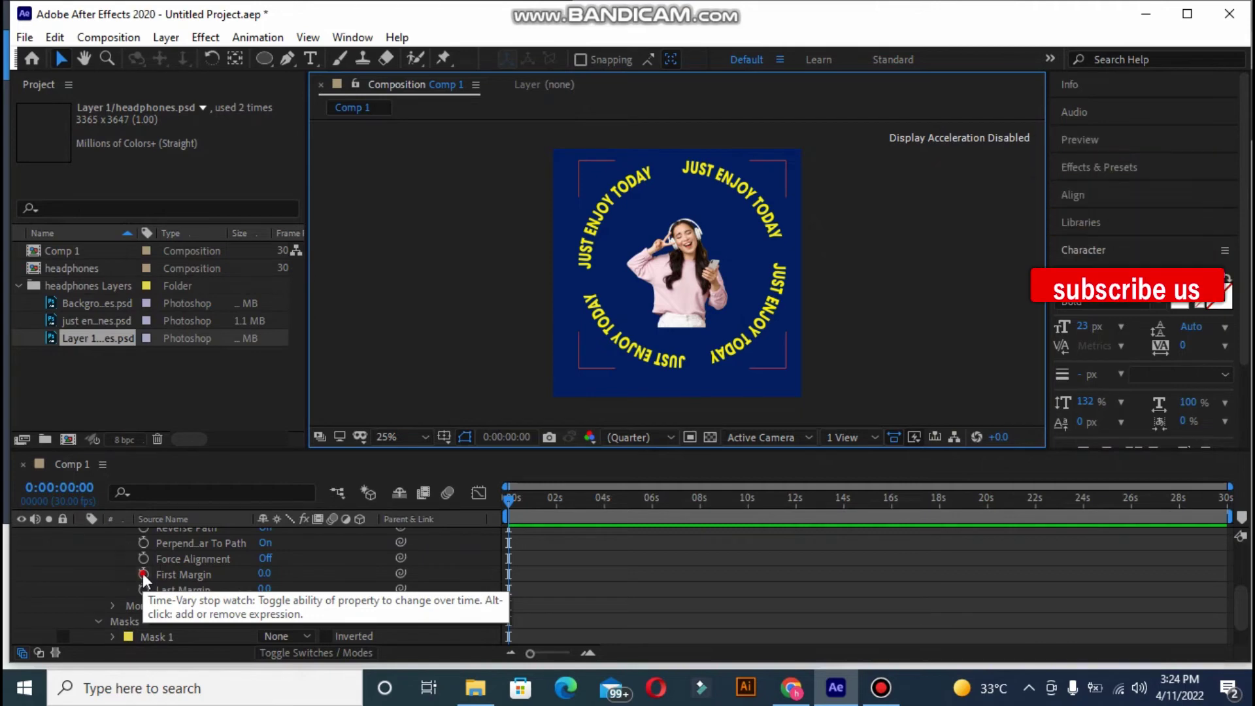
left_click(142, 573, "alt")
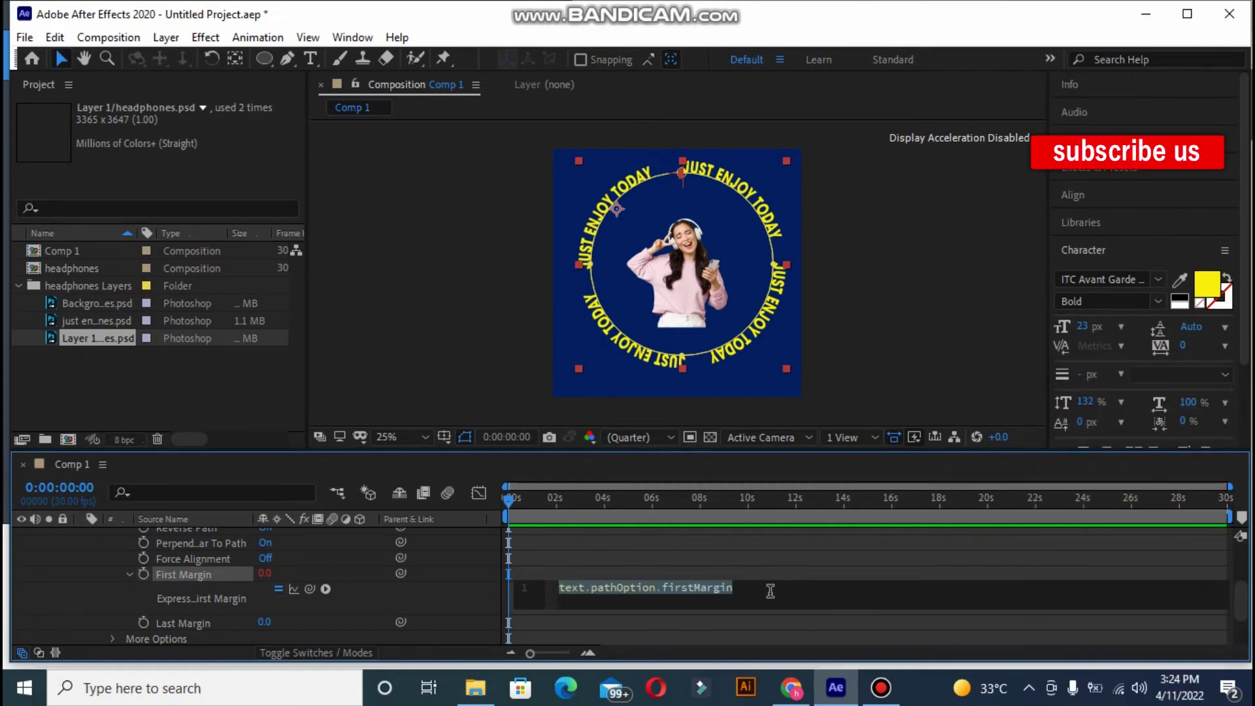
type("timw")
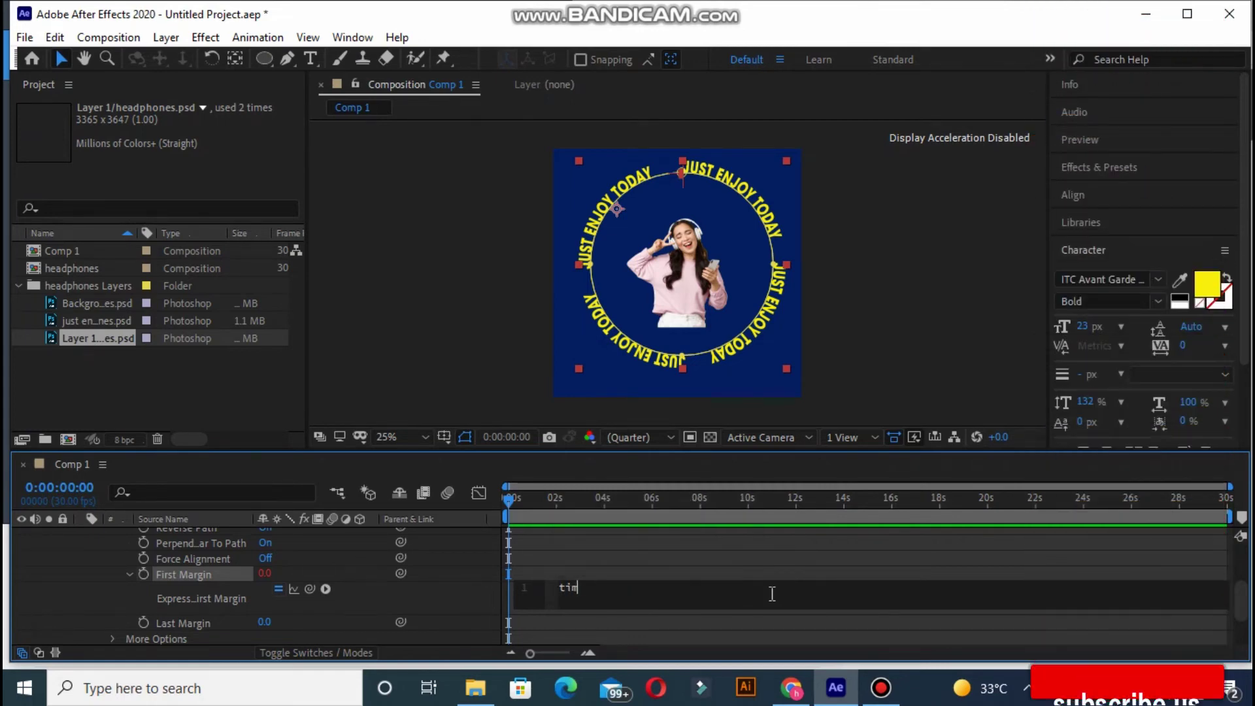
key("BackSpace")
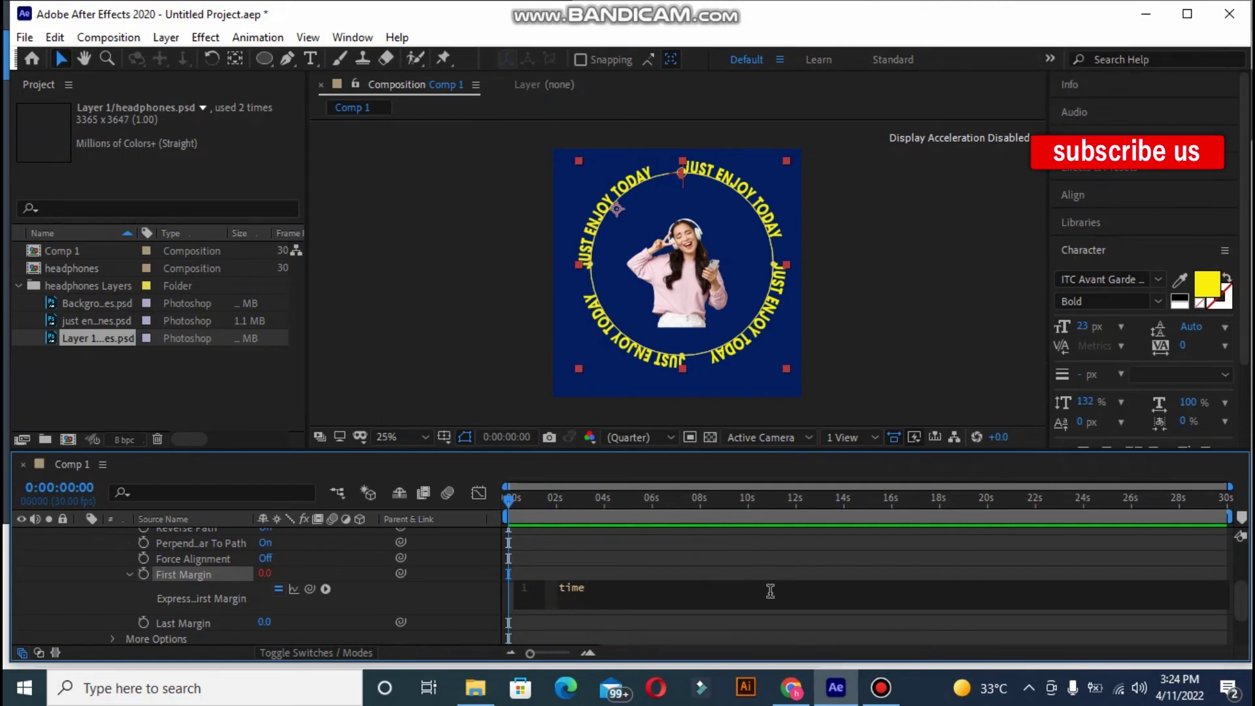
type("* 2")
type("00")
left_click(500, 353)
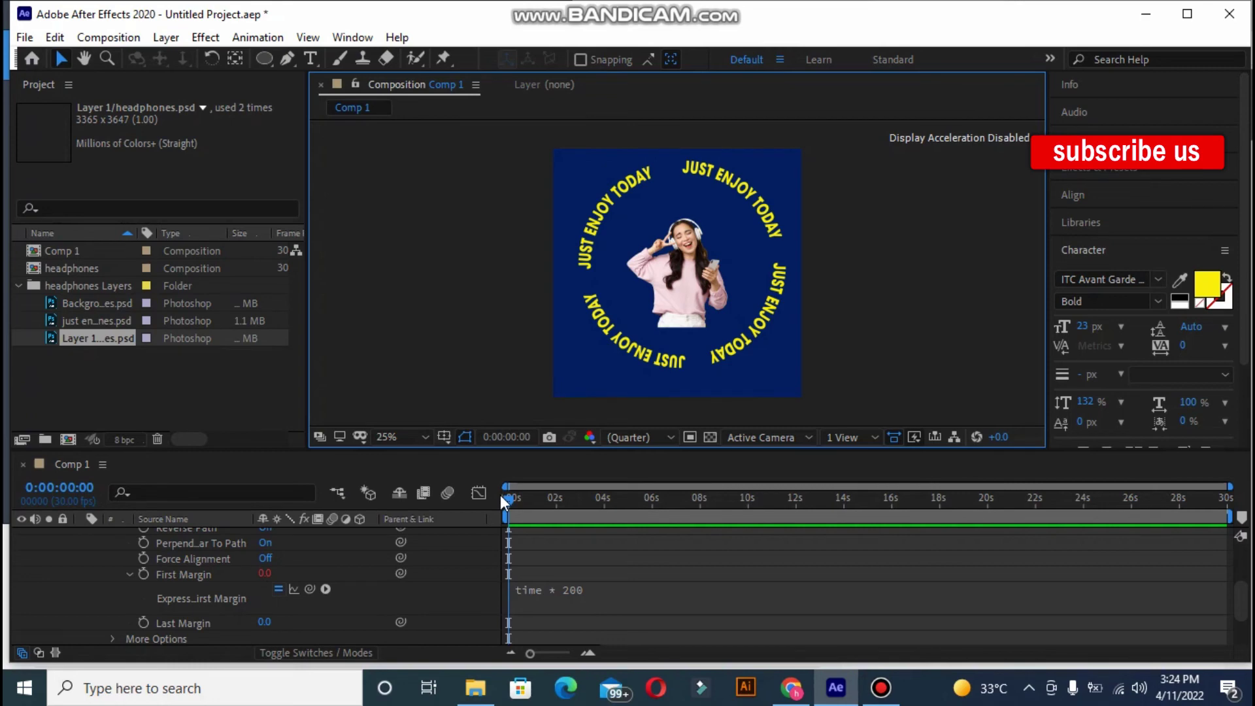
Step: Preview the rotating text ring, then return to the start of the composition
key("space")
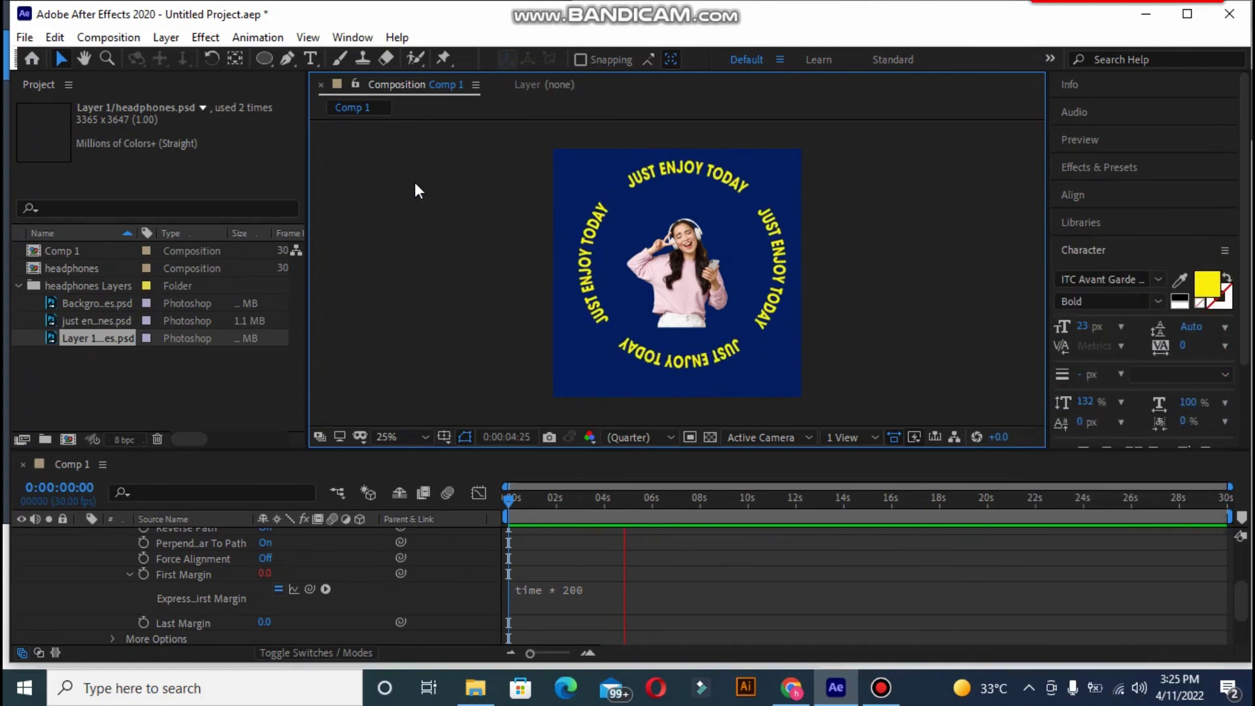
key("space")
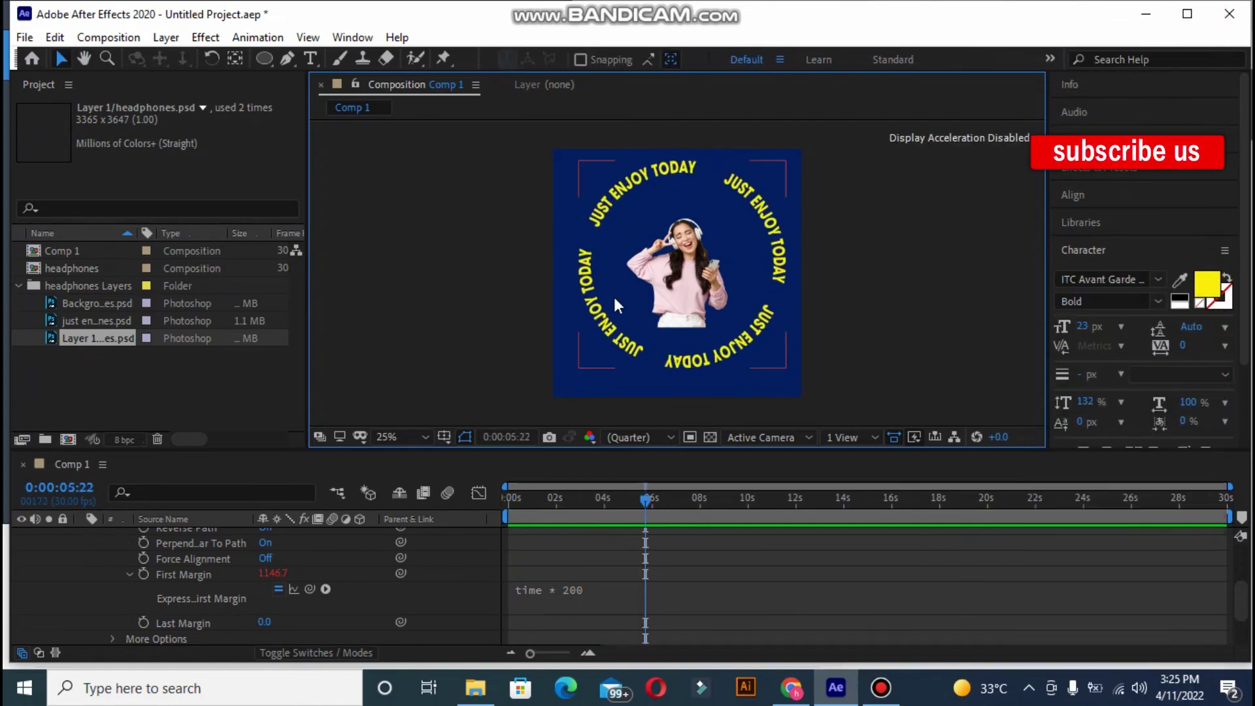
left_click_drag(645, 496, 438, 504)
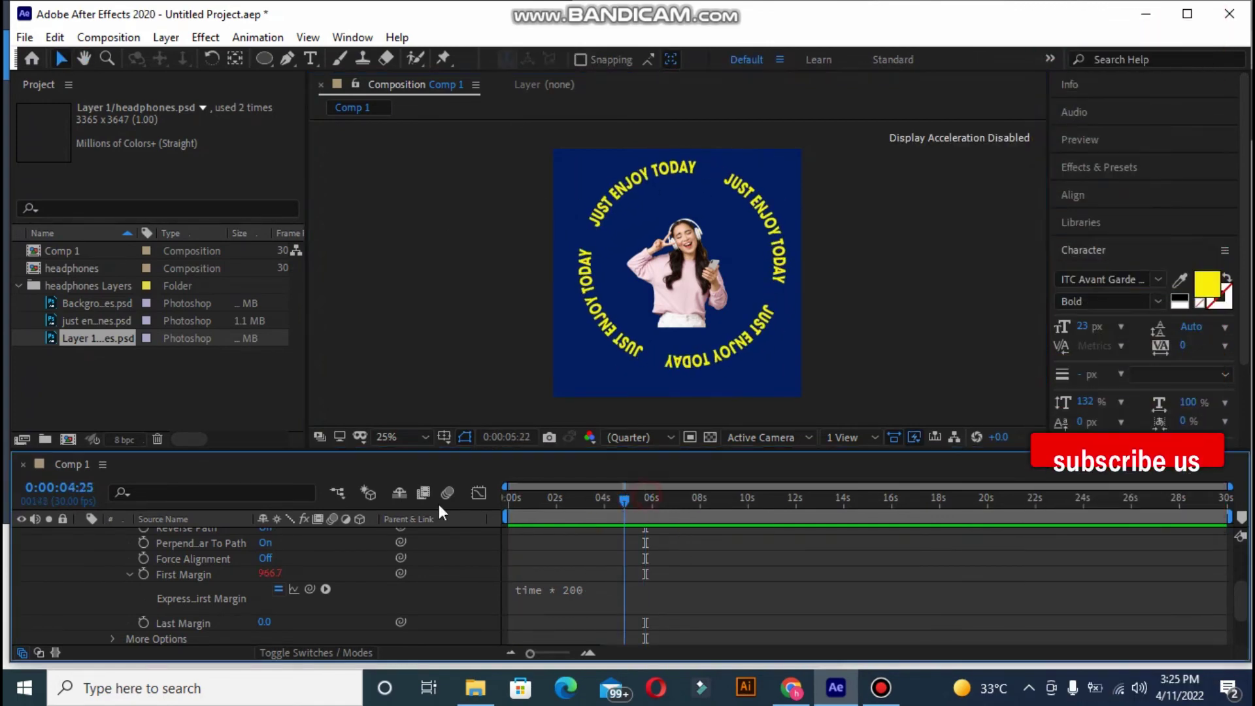
Step: Change the First Margin expression to time * 100, preview the slower rotation, and return to frame 0
left_click(587, 590)
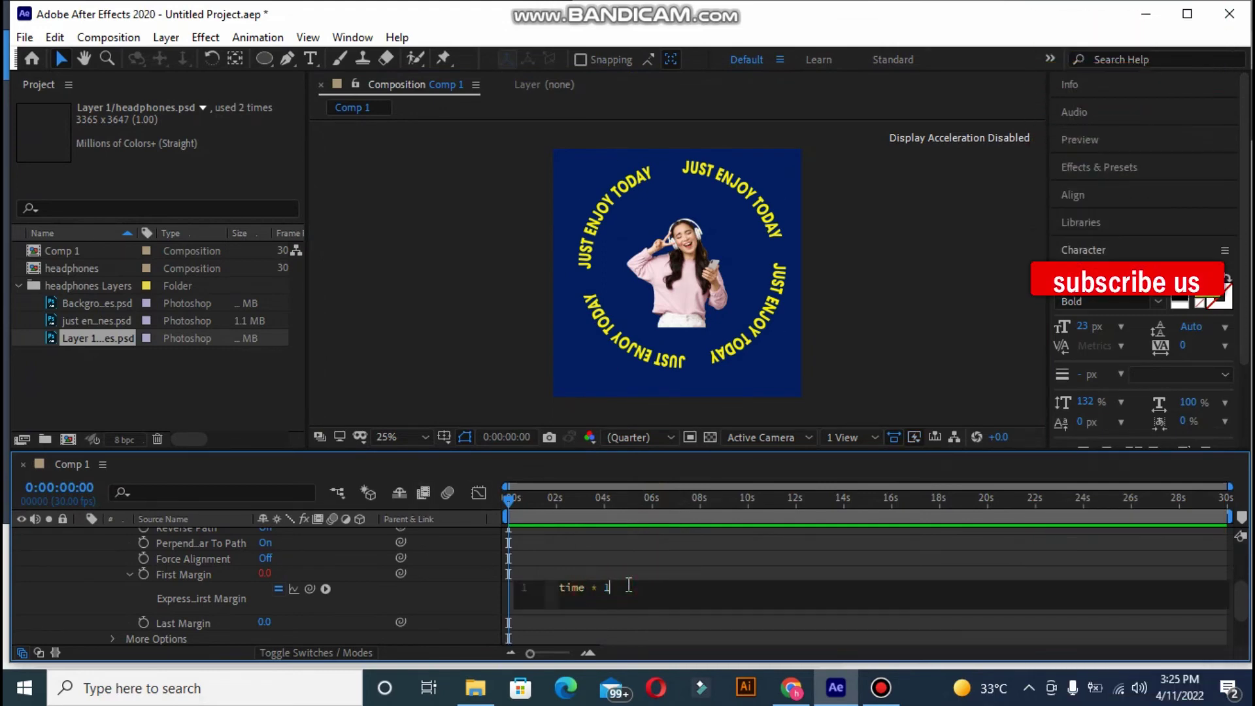
type("100")
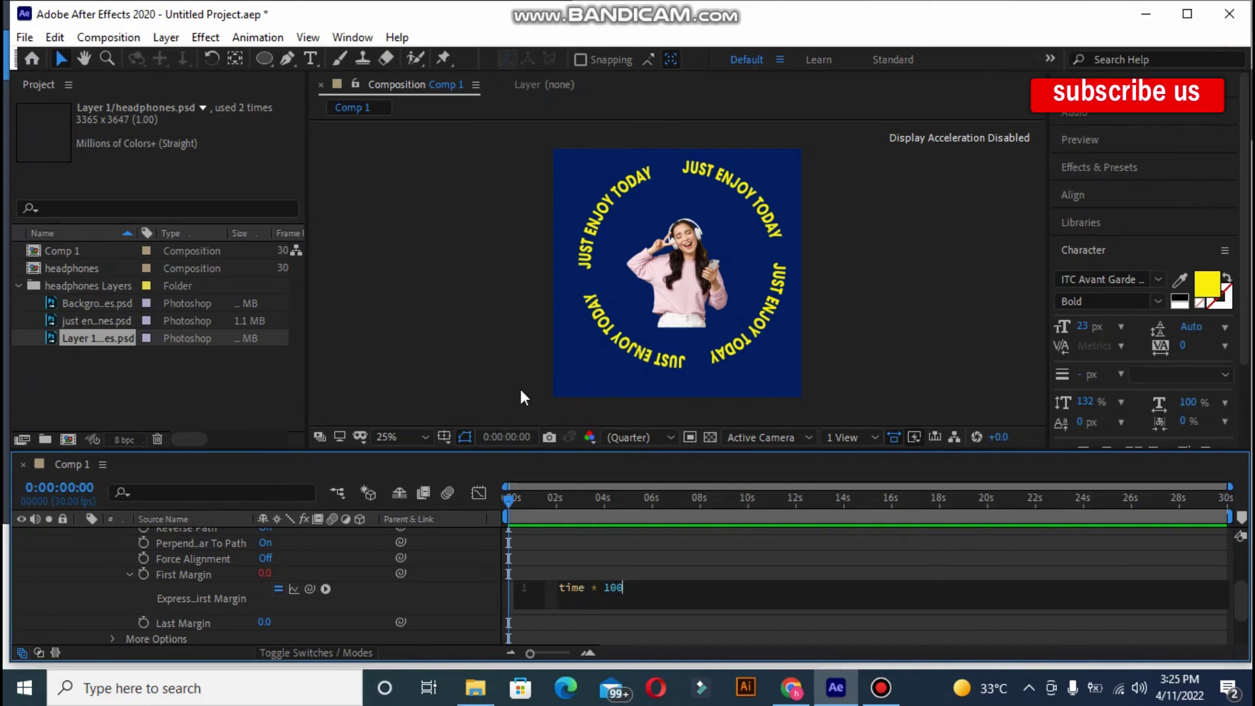
left_click(485, 331)
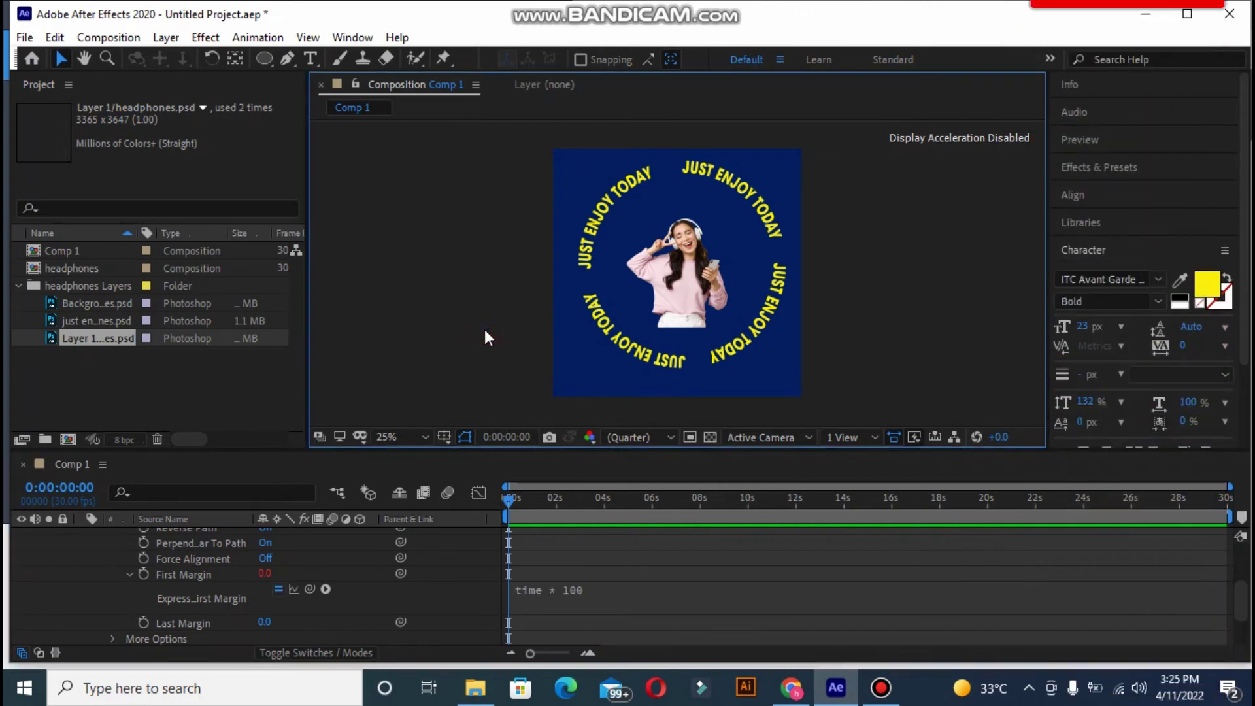
key("space")
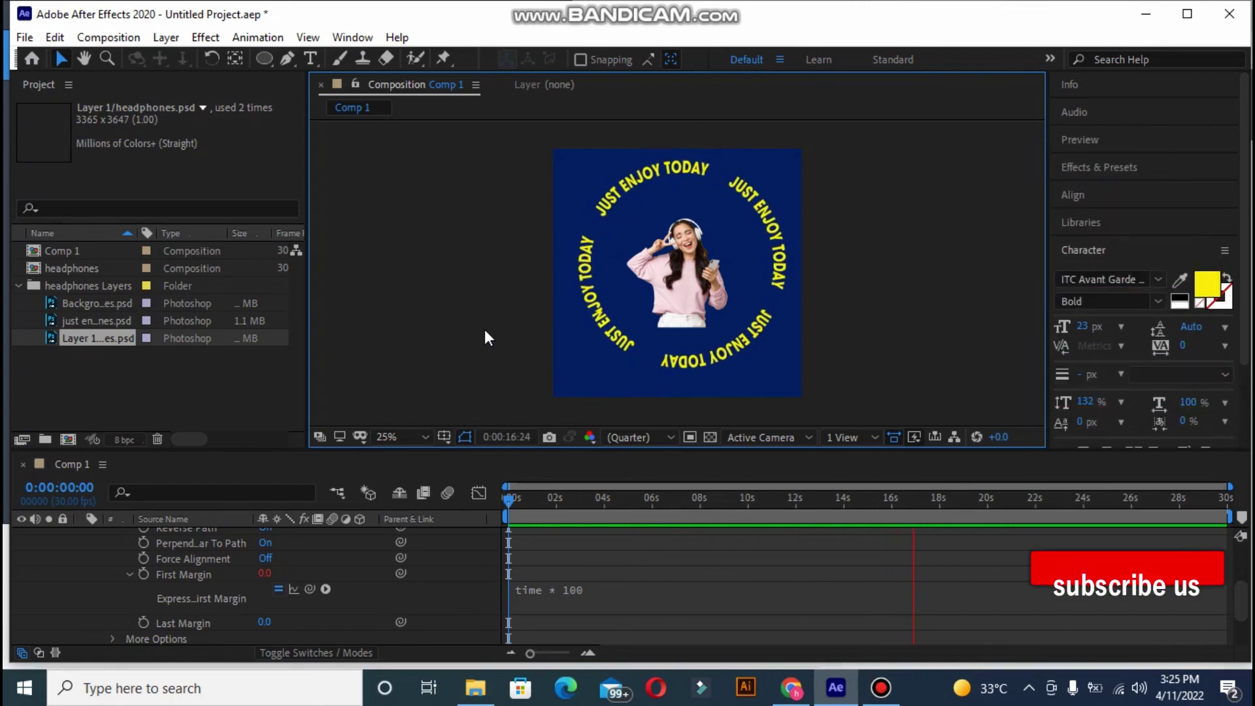
key("space")
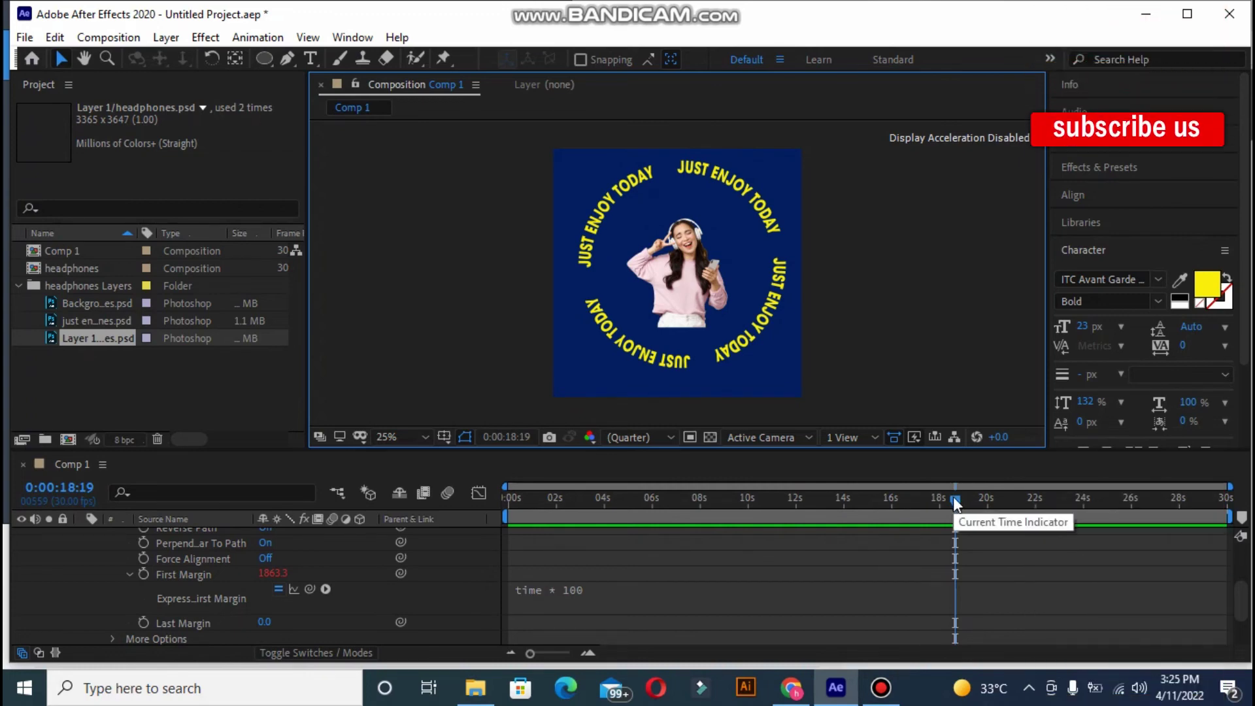
left_click_drag(955, 498, 948, 498)
key("Home")
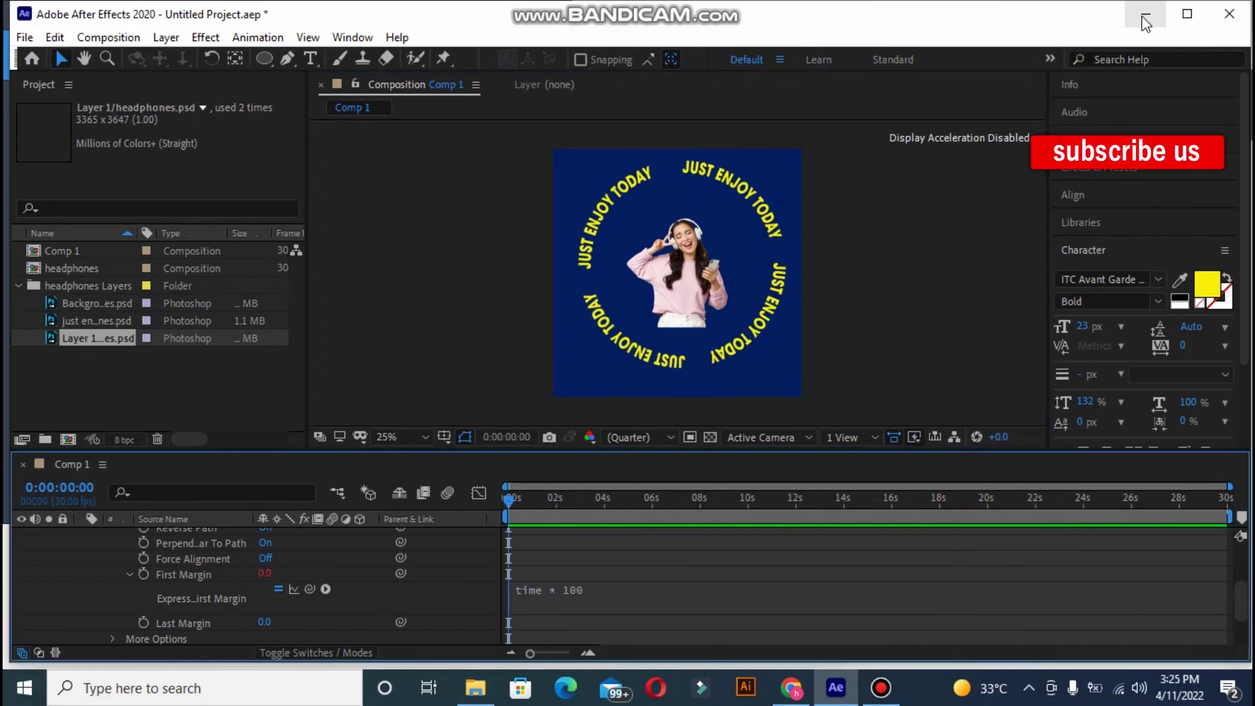
Step: Queue Comp 1 in Adobe Media Encoder for H.264 export to Comp 1_1.mp4
left_click(123, 41)
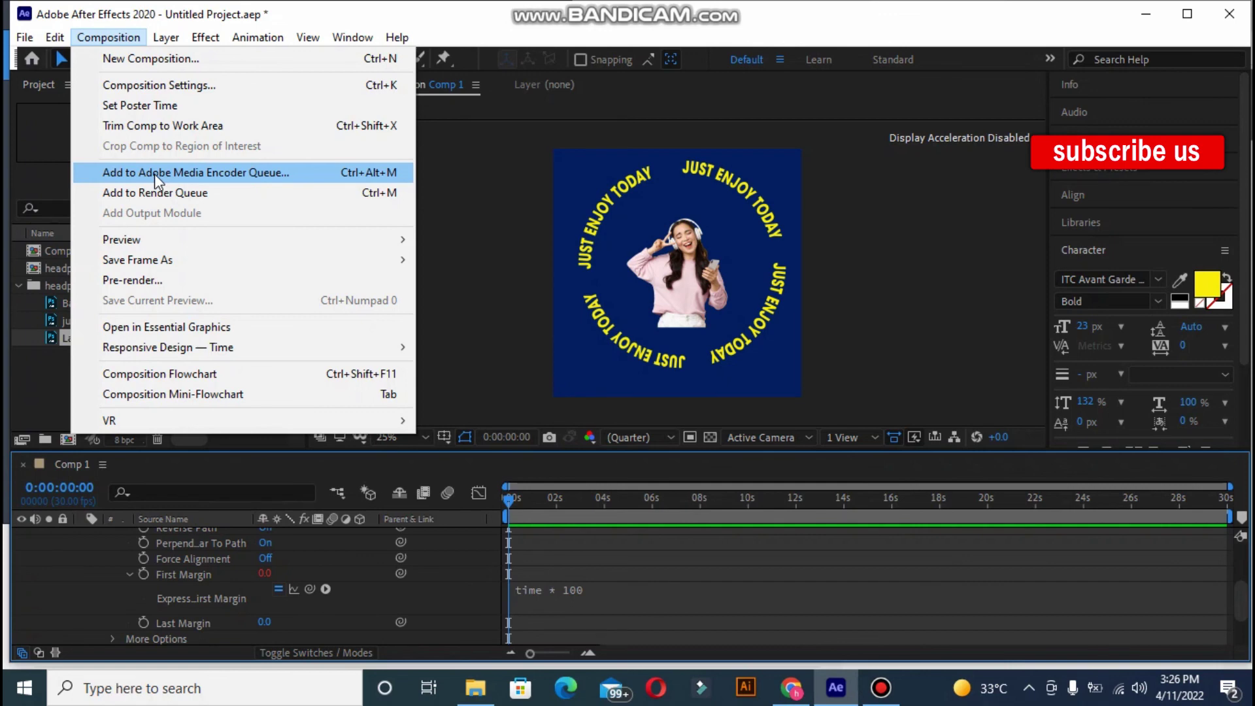
left_click(154, 173)
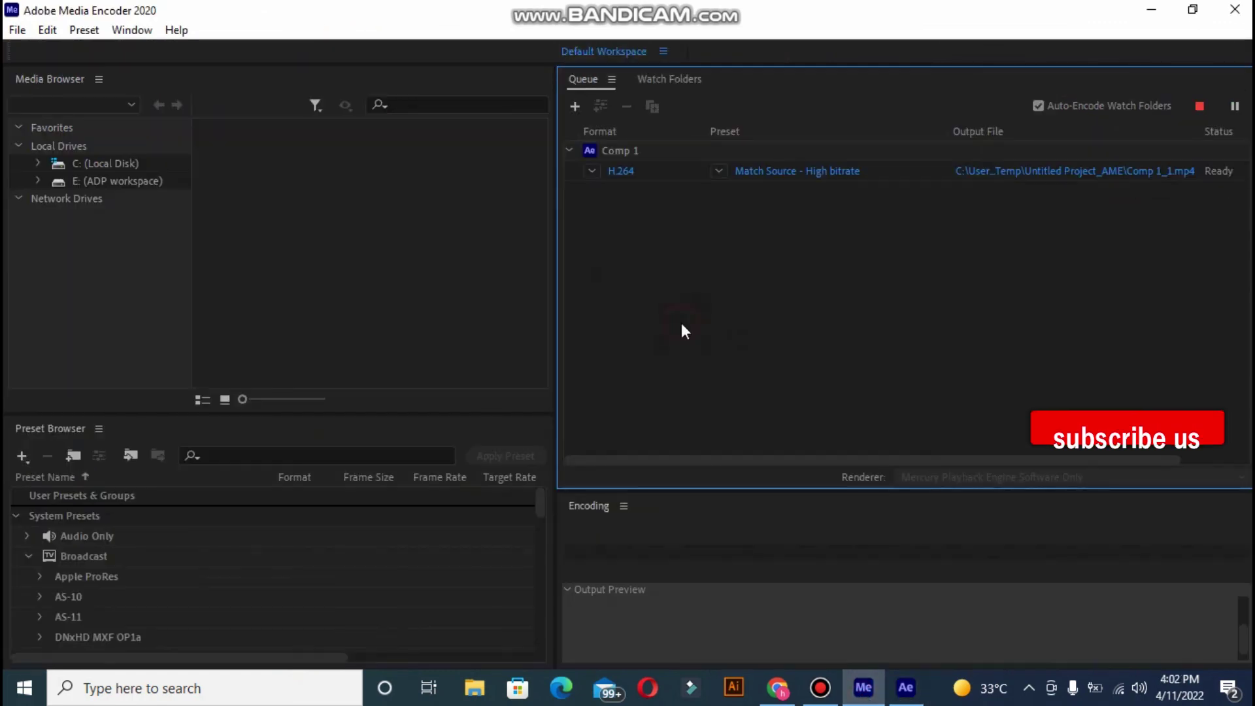
Step: Follow the H.264 encoding of Comp 1_1.mp4 in the Encoding panel and its output preview
left_click(615, 593)
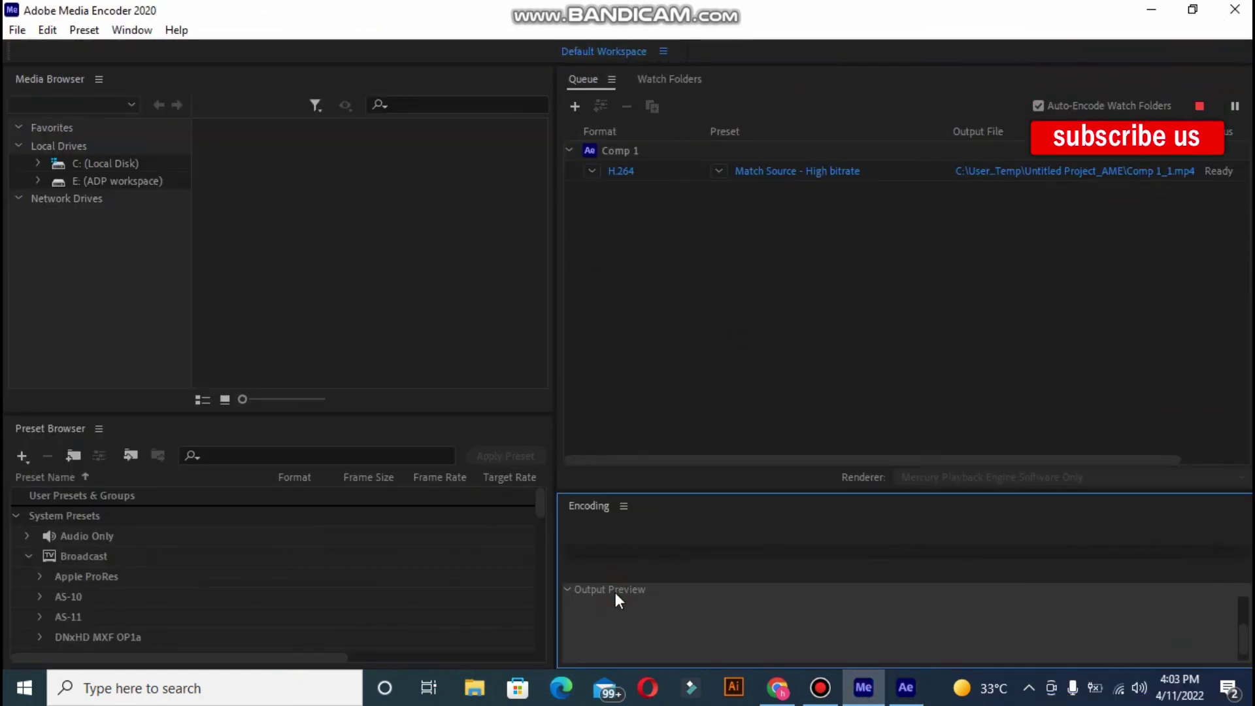
left_click(568, 588)
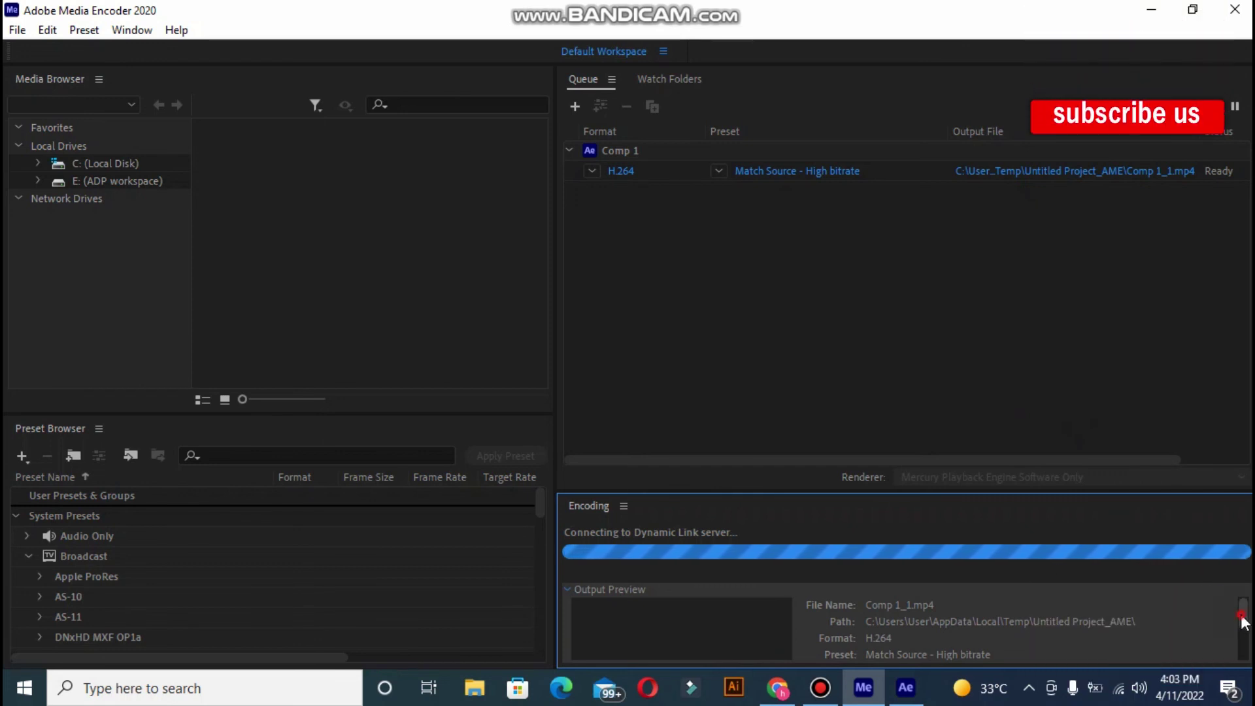
left_click_drag(1241, 619, 1244, 639)
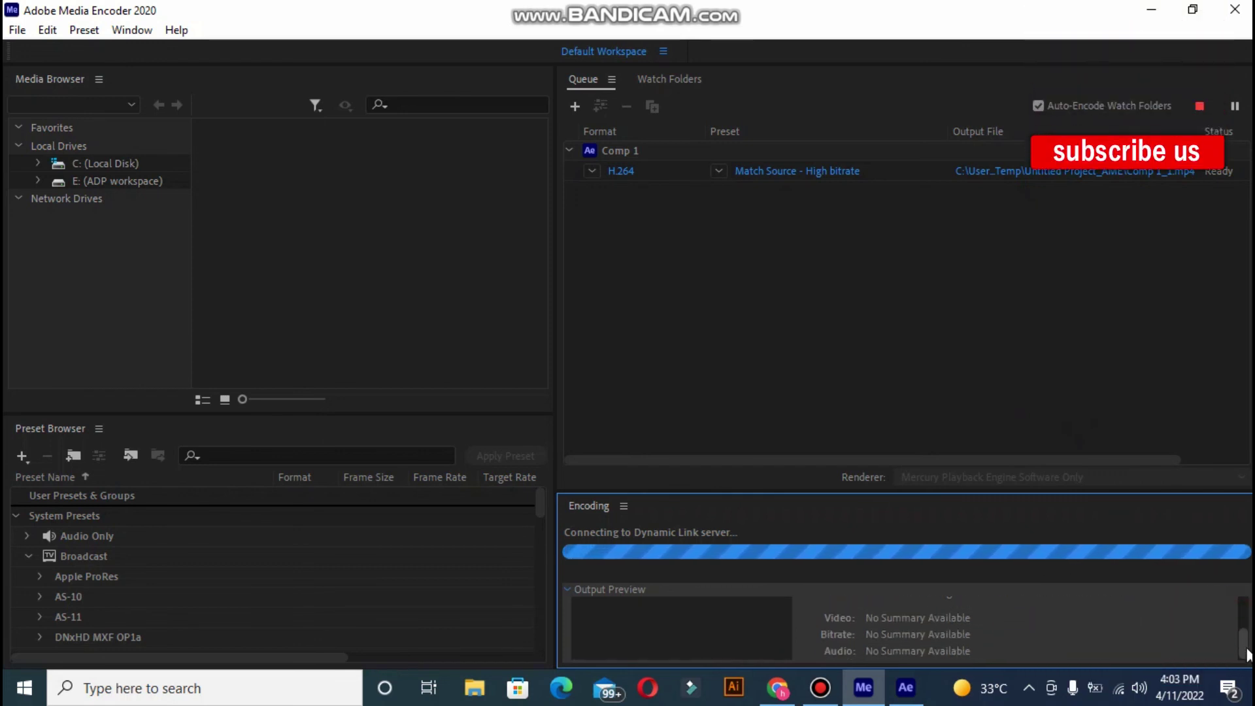